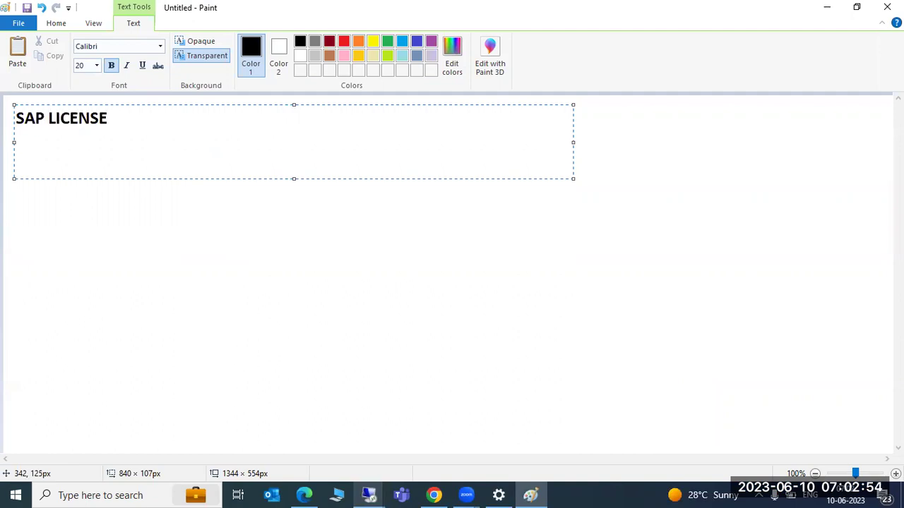
- Add the heading 'SAP LICENSE:' with a row of '=' signs underneath and commit it
{"action": "type", "text": ":"}
{"action": "key", "text": "Return"}
{"action": "type", "text": "==========="}
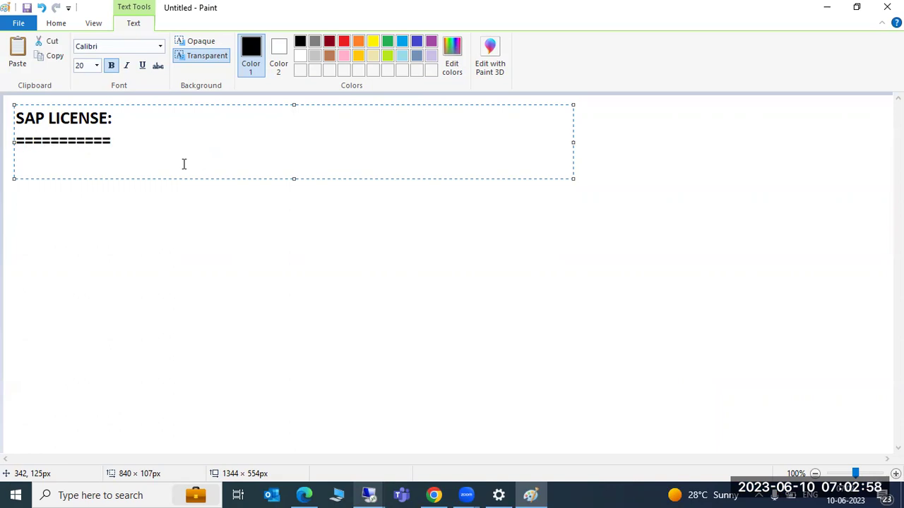
{"action": "left_click", "coordinate": [189, 253]}
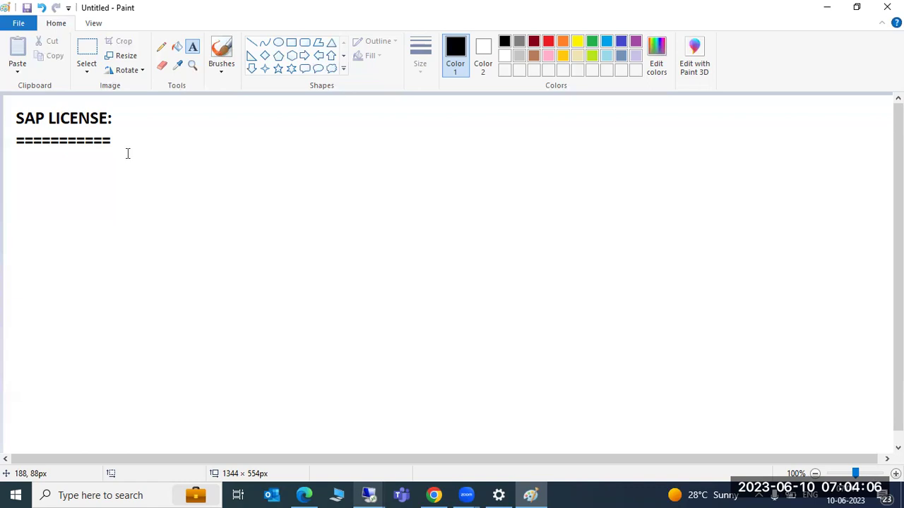
- In the remote session, open the SAP ECC PRODUCTION logon from SAP Logon
{"action": "mouse_move", "coordinate": [368, 493]}
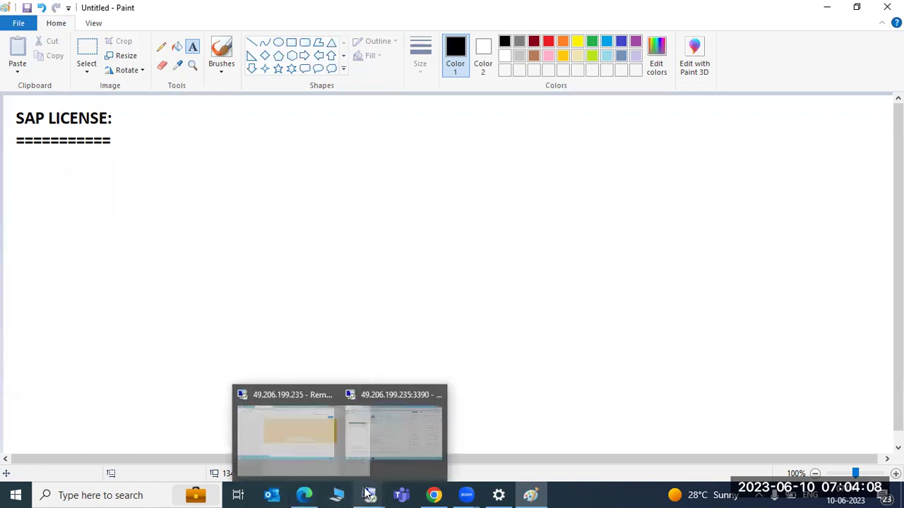
{"action": "left_click", "coordinate": [343, 446]}
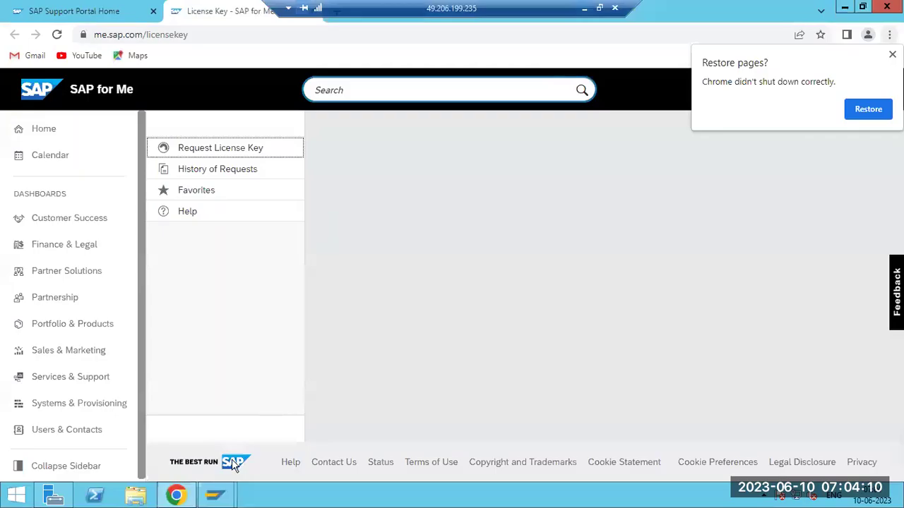
{"action": "mouse_move", "coordinate": [215, 494]}
{"action": "left_click", "coordinate": [150, 423]}
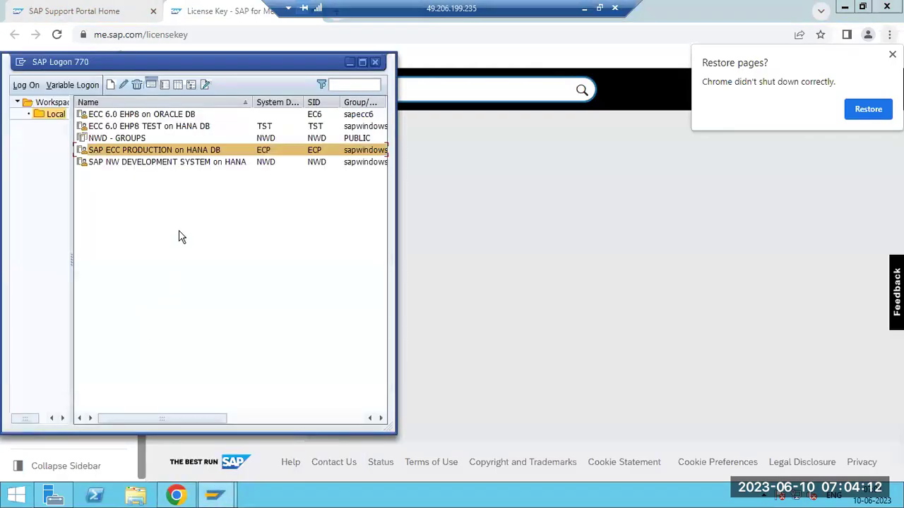
{"action": "double_click", "coordinate": [134, 150]}
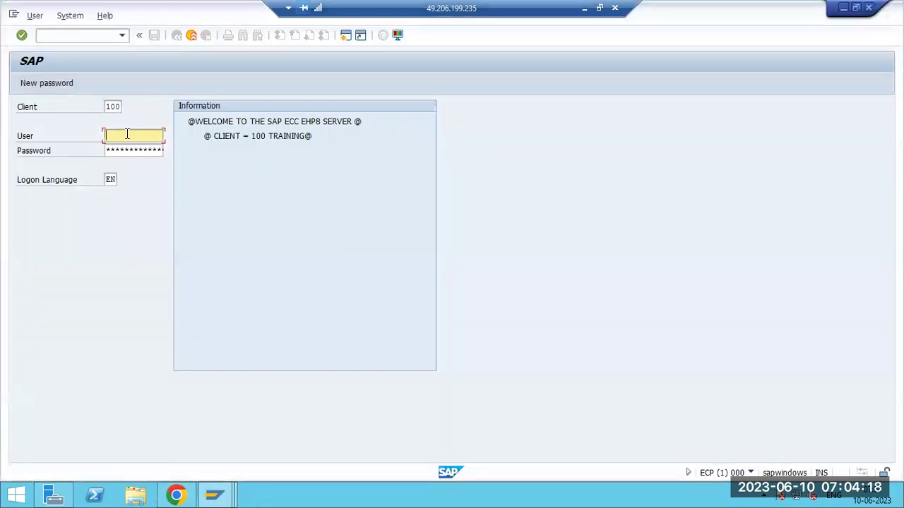
- Enter the user ID and password, continue without ending other logons, and acknowledge the license expiry notice
{"action": "type", "text": "ddic"}
{"action": "key", "text": "Tab"}
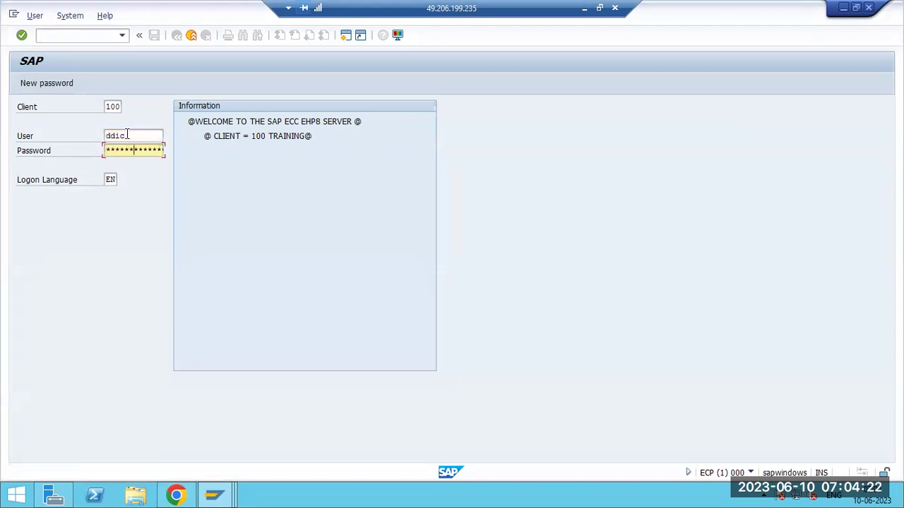
{"action": "key", "text": "Return"}
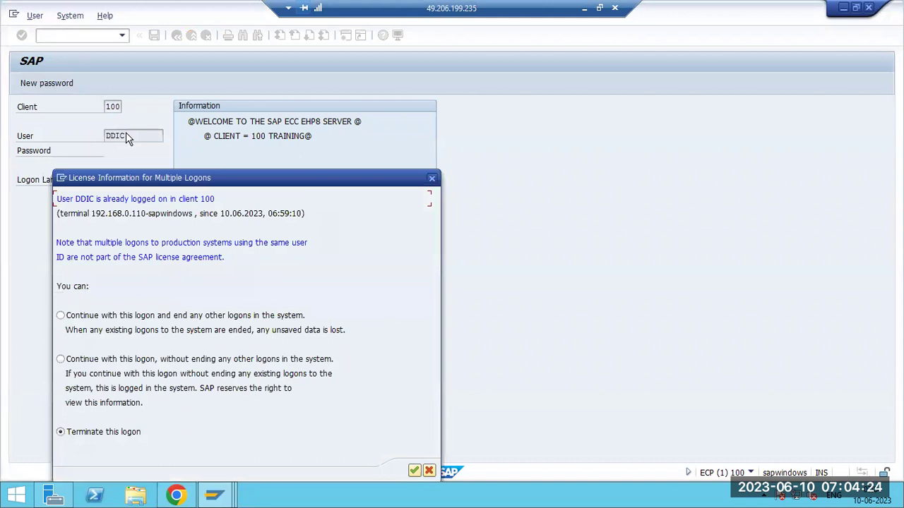
{"action": "left_click", "coordinate": [136, 362]}
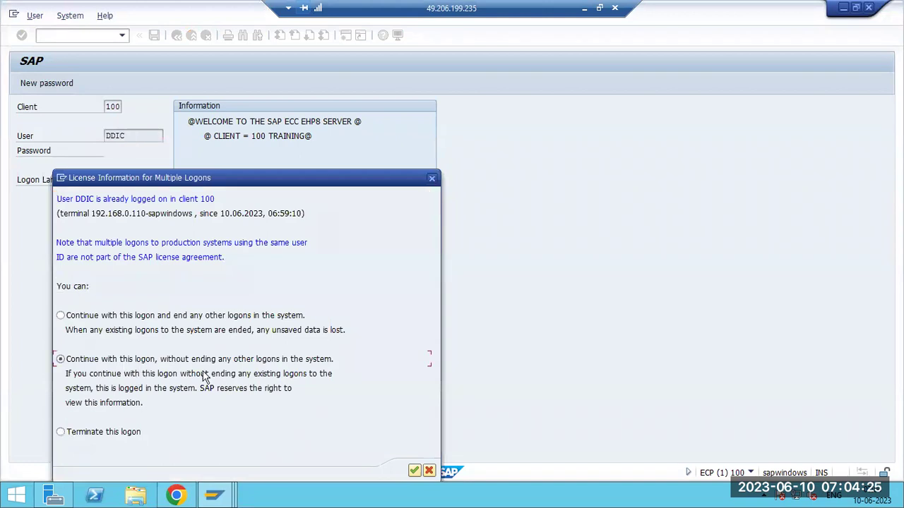
{"action": "left_click", "coordinate": [414, 471]}
{"action": "left_click_drag", "start_coordinate": [91, 318], "coordinate": [204, 317]}
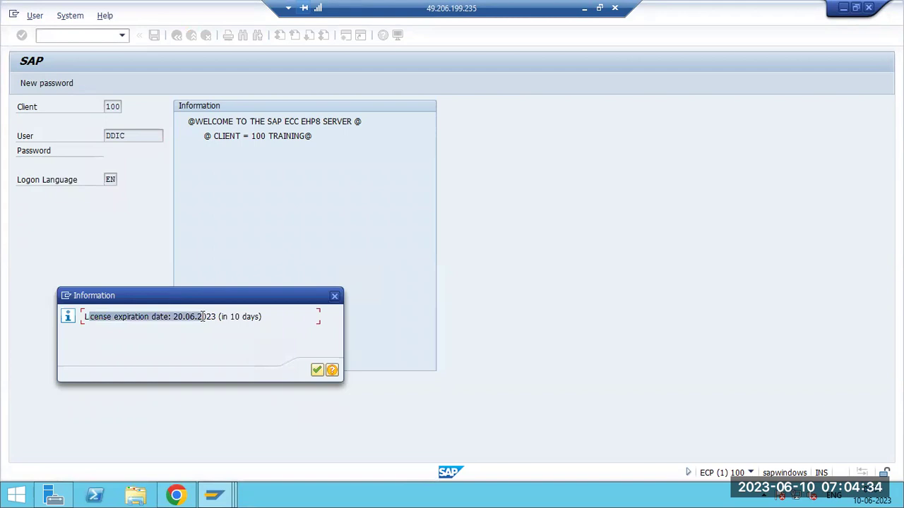
{"action": "left_click", "coordinate": [317, 372]}
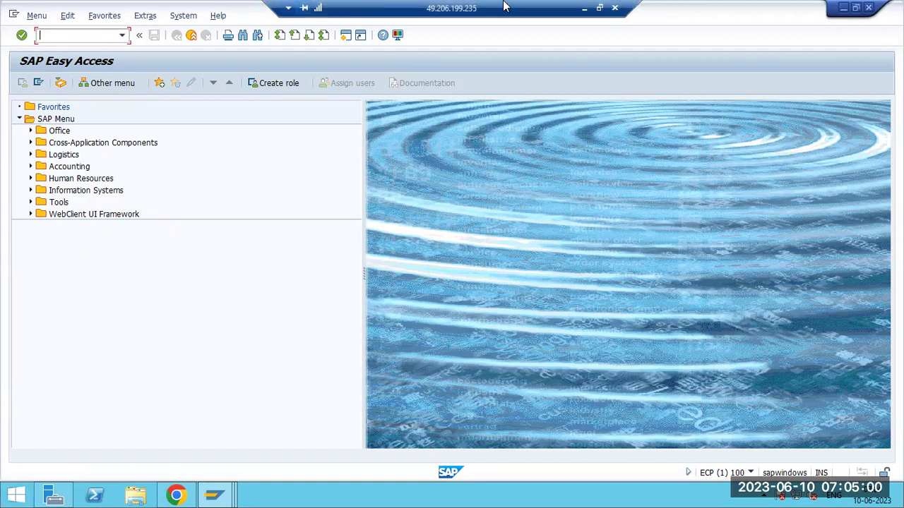
- In Paint, add a text box beside the heading reading 'SLICENSE T_CODE'
{"action": "left_click", "coordinate": [584, 8]}
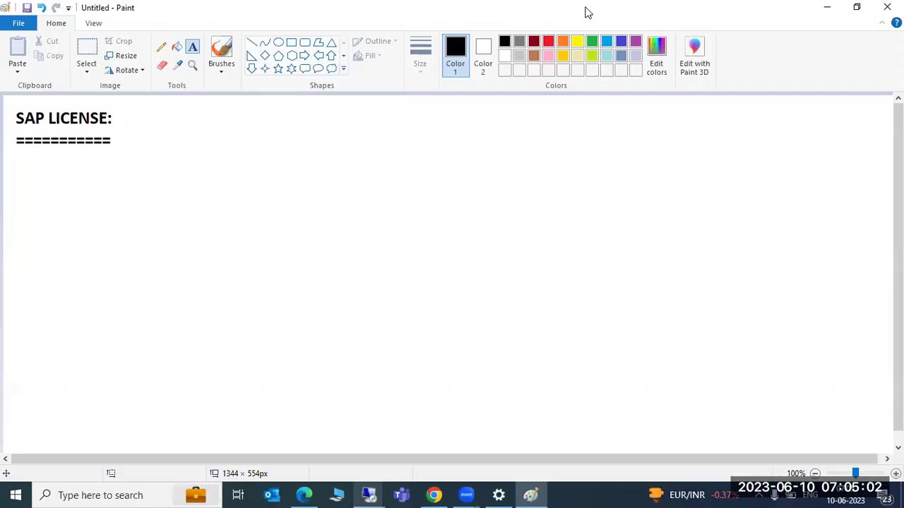
{"action": "left_click_drag", "start_coordinate": [142, 113], "coordinate": [609, 208]}
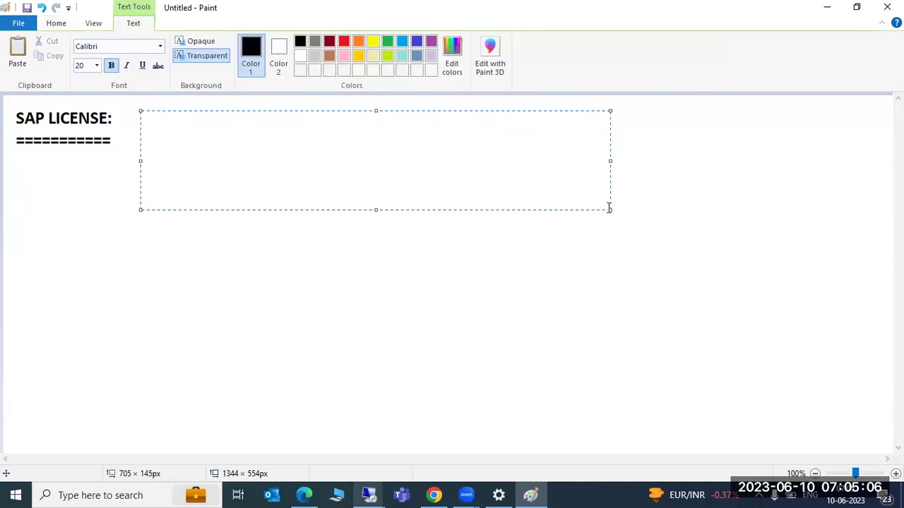
{"action": "type", "text": "SLICENSE T_"}
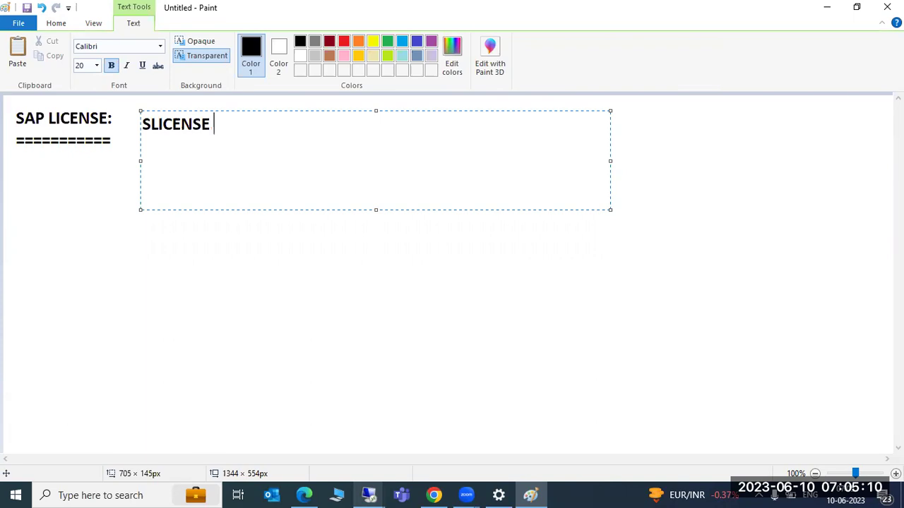
{"action": "type", "text": "CDOE"}
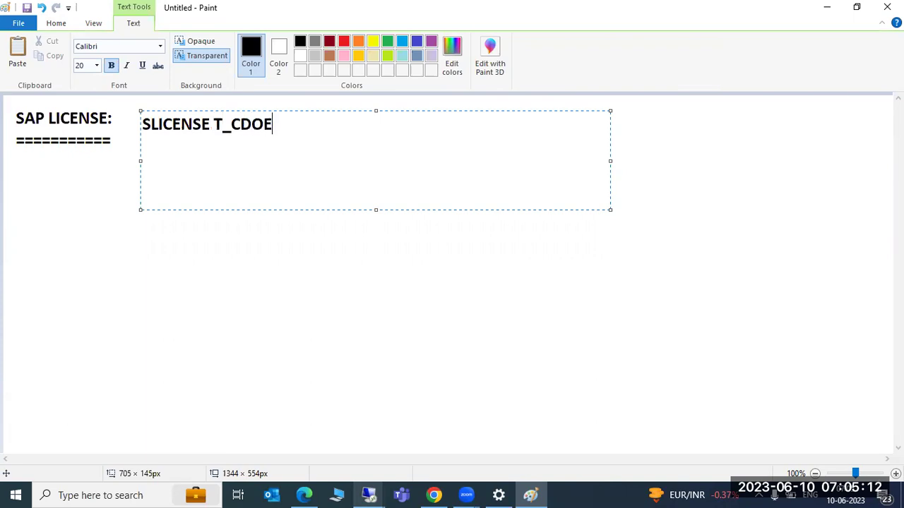
{"action": "key", "text": "BackSpace"}
{"action": "key", "text": "BackSpace"}
{"action": "key", "text": "BackSpace"}
{"action": "type", "text": "ODE"}
- Colour the word SLICENSE red, commit the text, and return to the SAP session
{"action": "left_click_drag", "start_coordinate": [206, 123], "coordinate": [143, 123]}
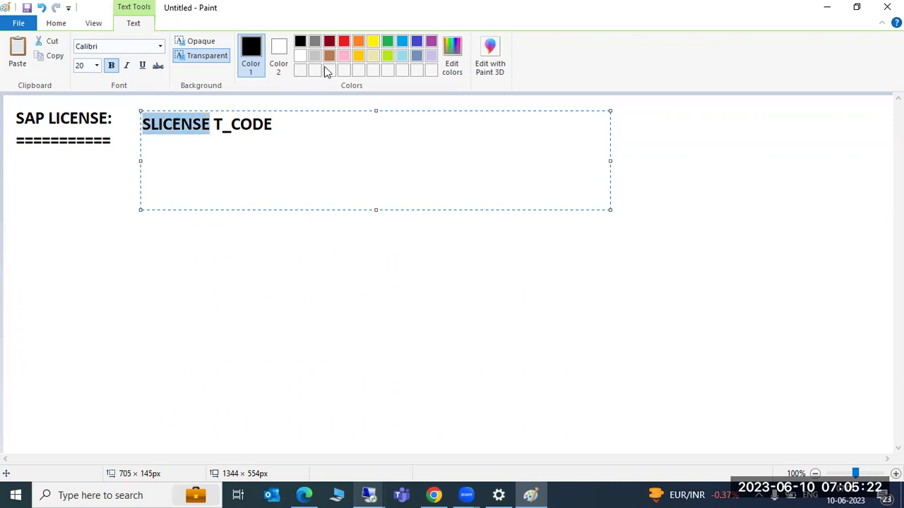
{"action": "left_click", "coordinate": [343, 41]}
{"action": "left_click", "coordinate": [68, 241]}
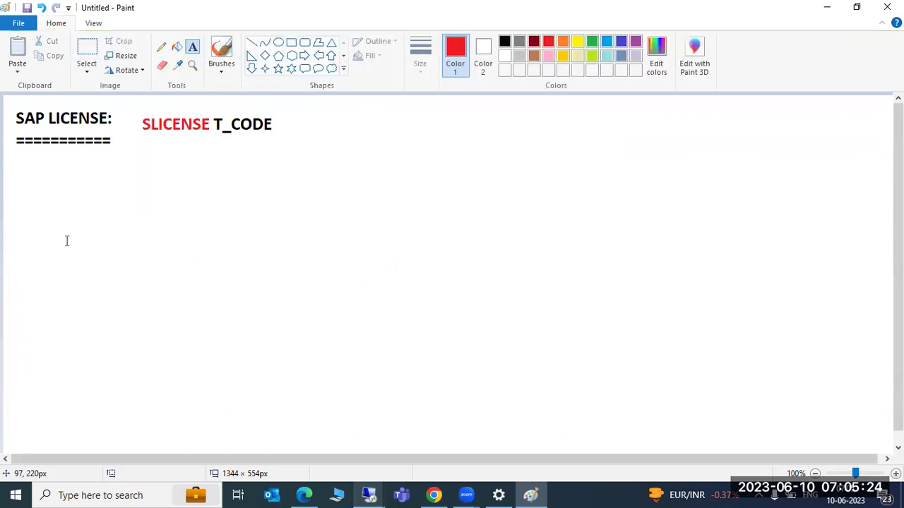
{"action": "mouse_move", "coordinate": [370, 494]}
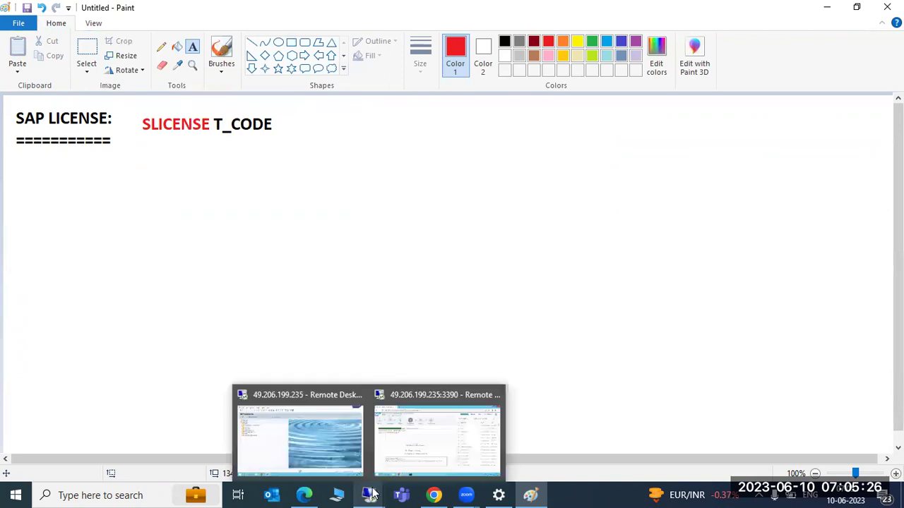
{"action": "left_click", "coordinate": [242, 408]}
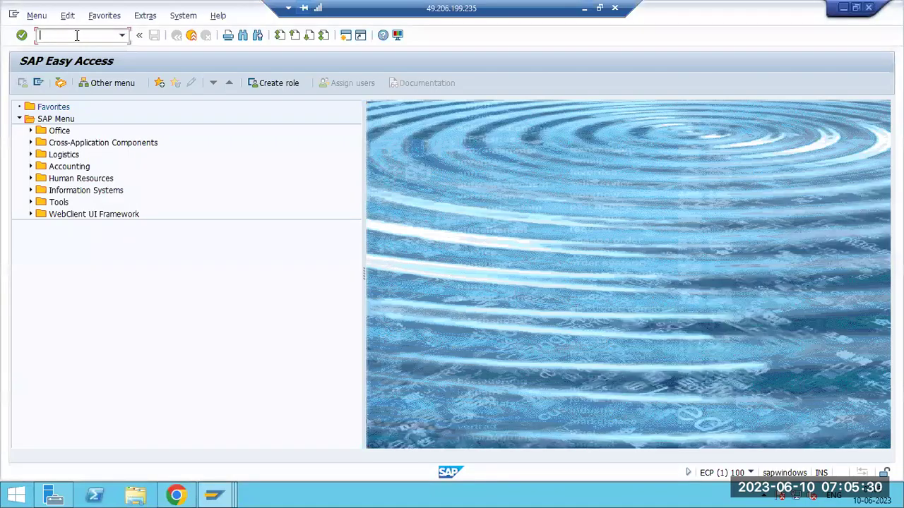
- Run SLICENSE and inspect the temporary license's hardware key and Temp type
{"action": "type", "text": "slicense"}
{"action": "key", "text": "Return"}
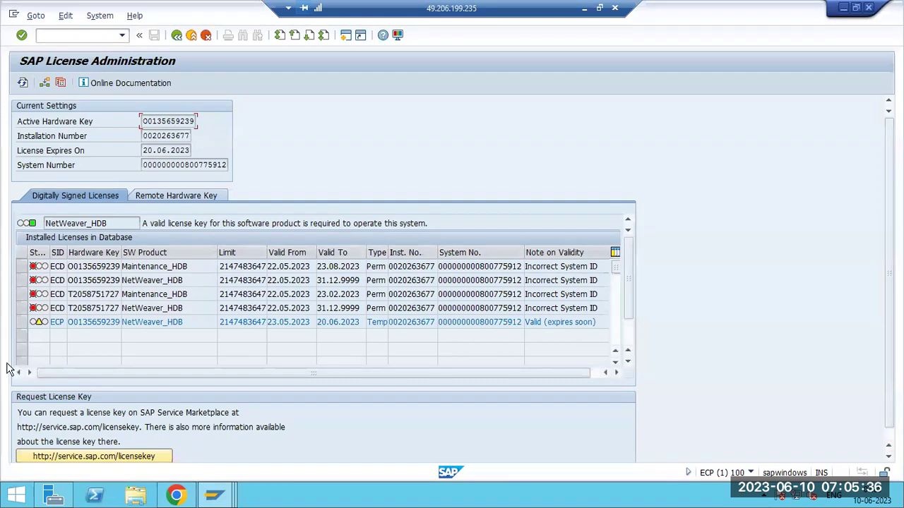
{"action": "left_click_drag", "start_coordinate": [77, 322], "coordinate": [121, 325]}
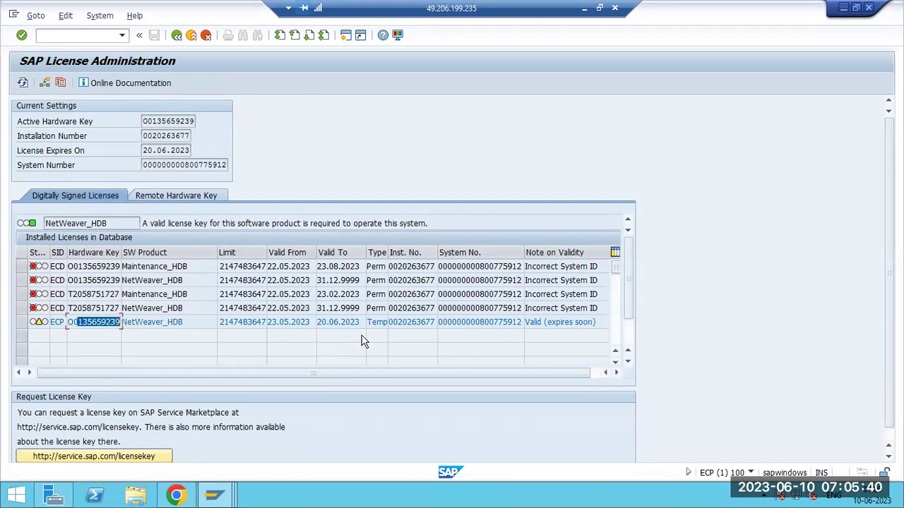
{"action": "left_click_drag", "start_coordinate": [370, 325], "coordinate": [392, 325]}
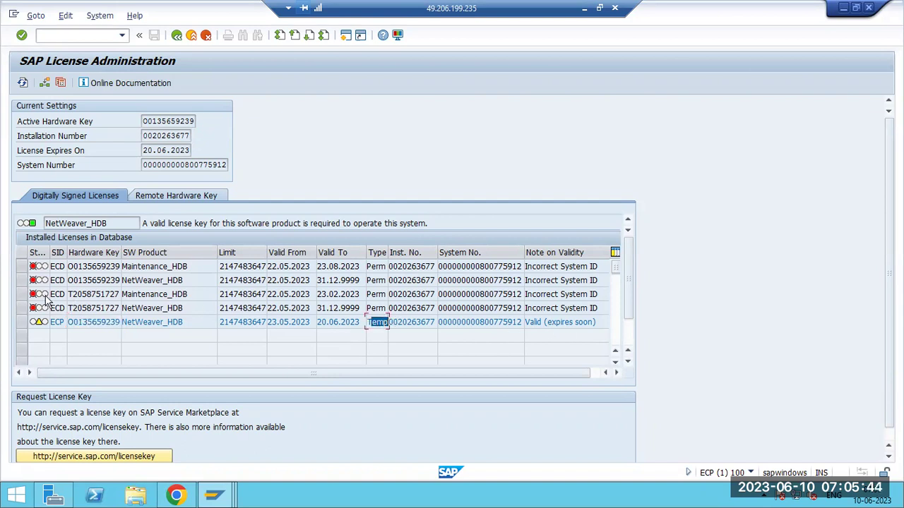
{"action": "left_click", "coordinate": [22, 270]}
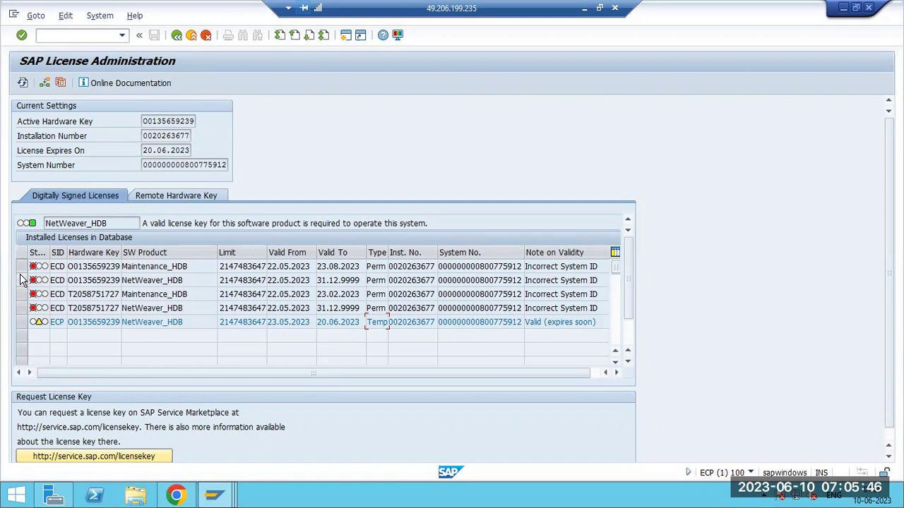
- Delete the invalid Maintenance_HDB and NetWeaver_HDB licenses via Edit > Delete License
{"action": "left_click", "coordinate": [22, 267]}
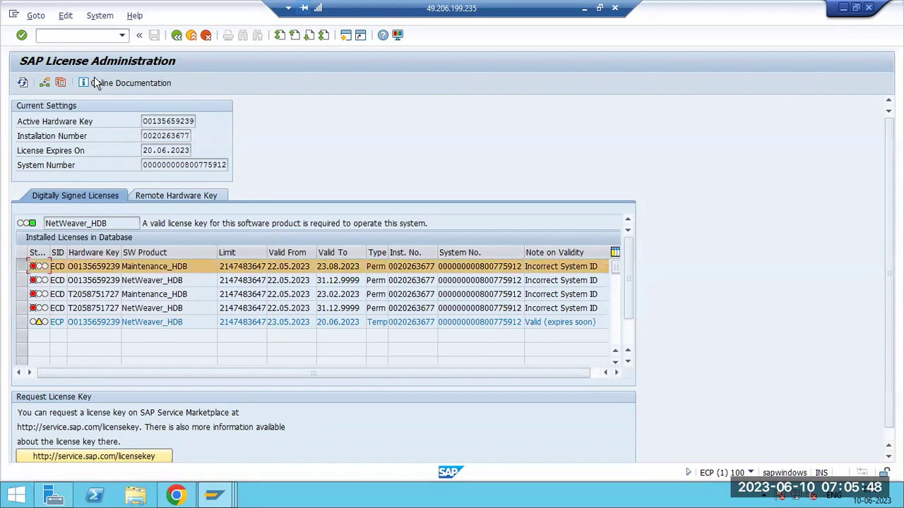
{"action": "left_click", "coordinate": [65, 15]}
{"action": "left_click", "coordinate": [78, 44]}
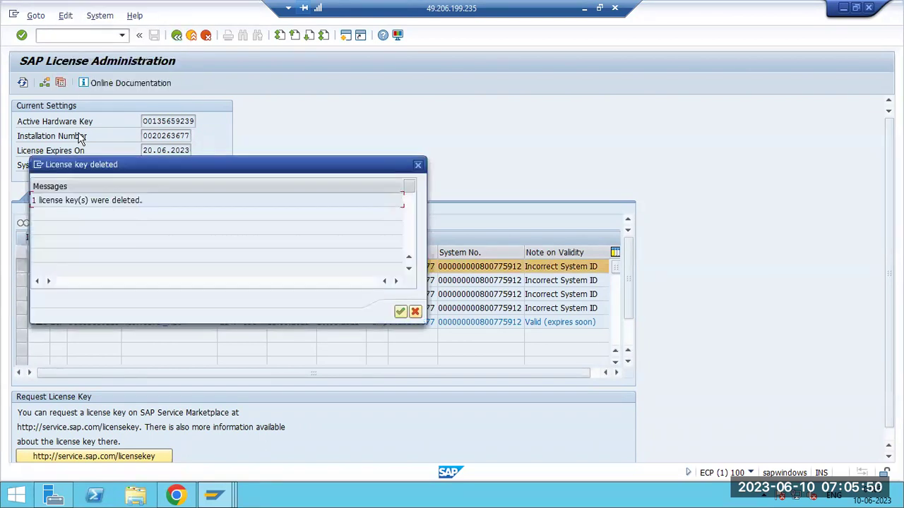
{"action": "left_click", "coordinate": [400, 312]}
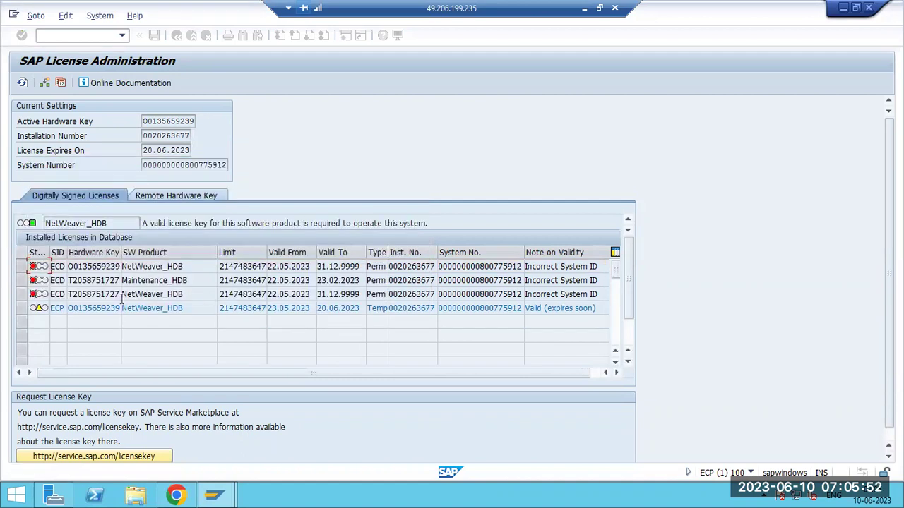
{"action": "left_click", "coordinate": [22, 267]}
{"action": "left_click", "coordinate": [65, 15]}
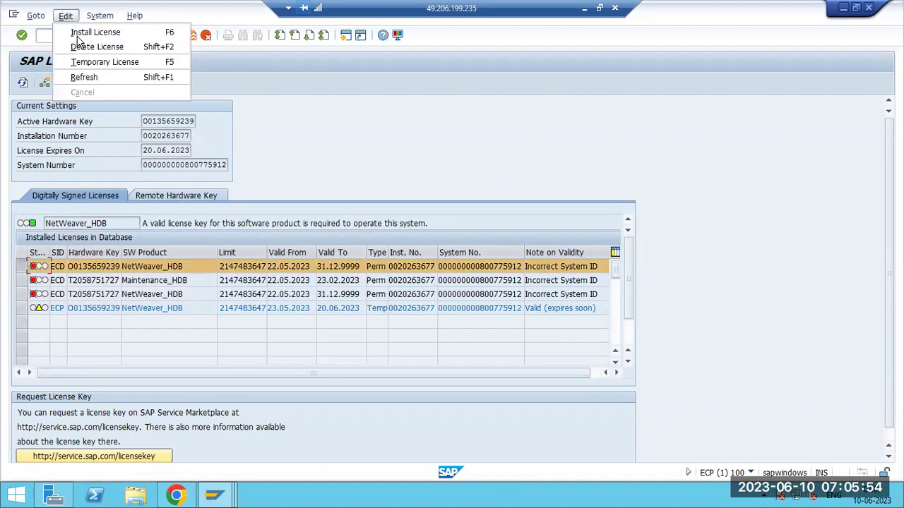
{"action": "left_click", "coordinate": [80, 46]}
{"action": "left_click", "coordinate": [399, 311]}
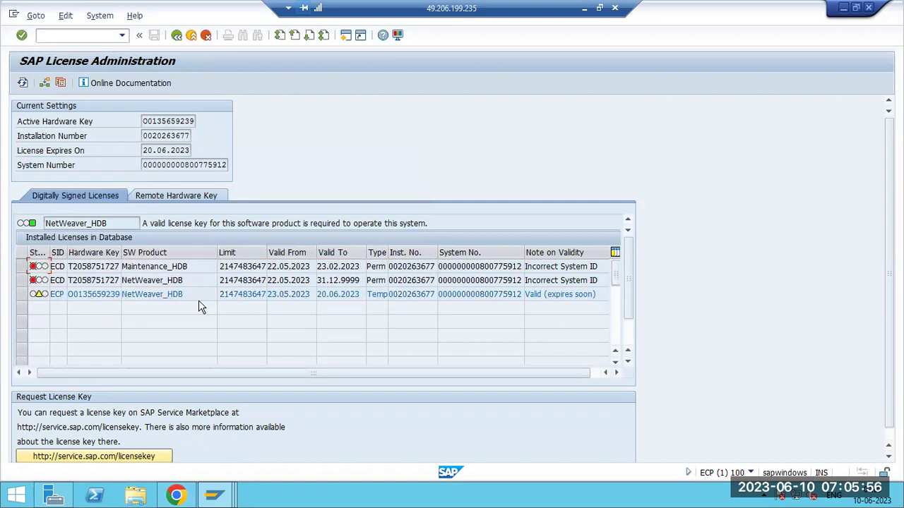
- Delete the remaining ECD licenses, leaving the temporary ECP license valid to 20.06.2023
{"action": "left_click", "coordinate": [22, 266]}
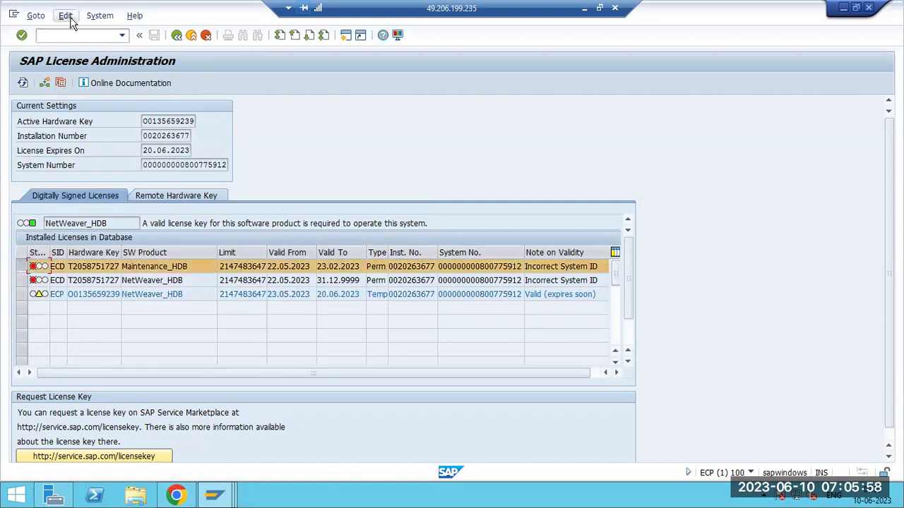
{"action": "left_click", "coordinate": [65, 15]}
{"action": "left_click", "coordinate": [80, 44]}
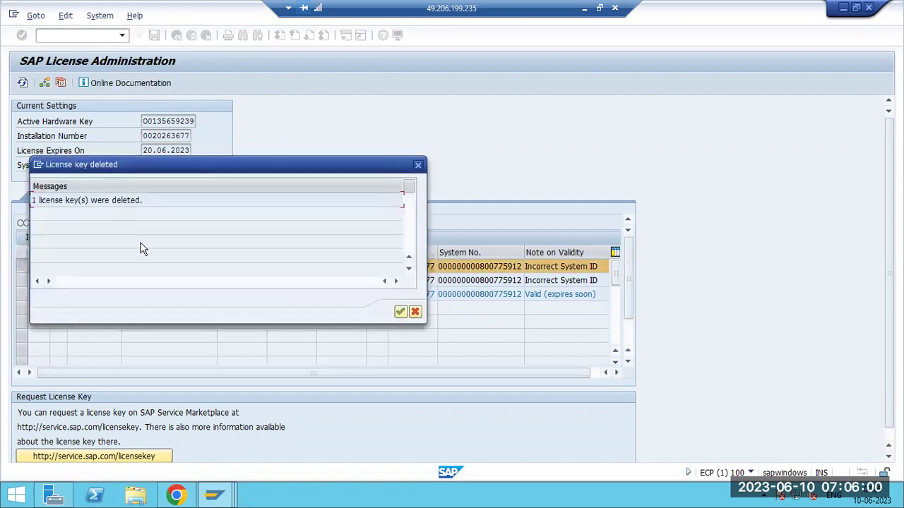
{"action": "left_click", "coordinate": [401, 312]}
{"action": "left_click", "coordinate": [22, 267]}
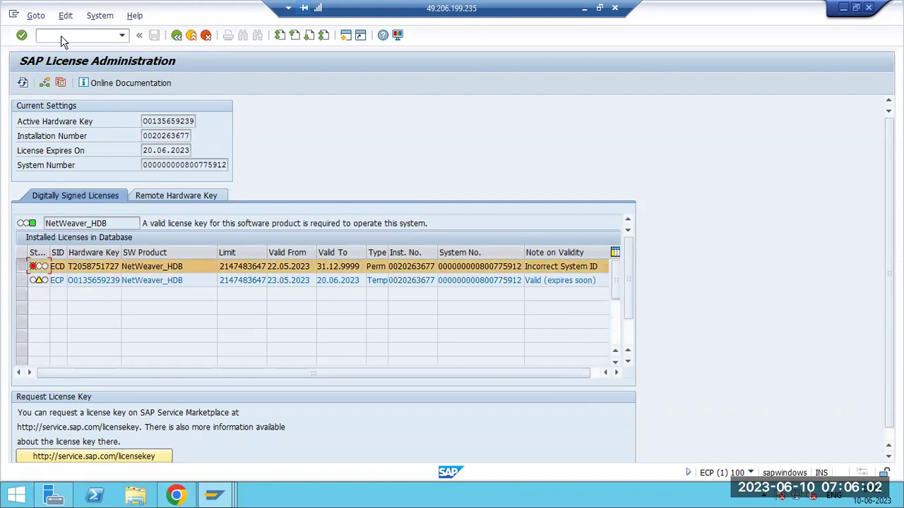
{"action": "left_click", "coordinate": [65, 15]}
{"action": "left_click", "coordinate": [81, 45]}
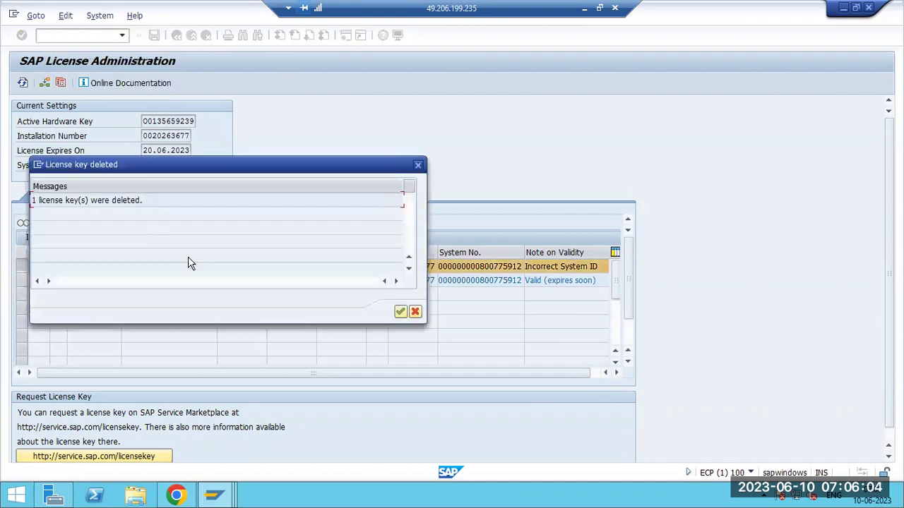
{"action": "left_click", "coordinate": [399, 315]}
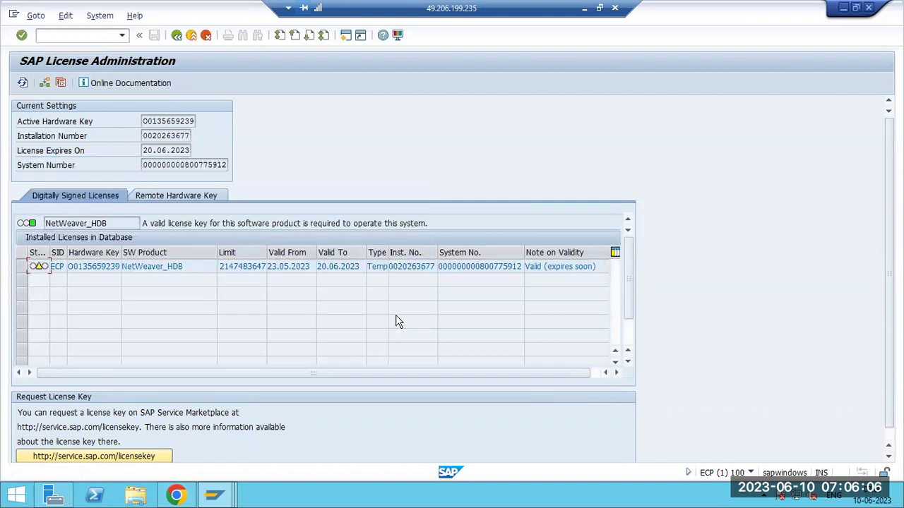
{"action": "left_click_drag", "start_coordinate": [531, 268], "coordinate": [553, 268]}
{"action": "left_click_drag", "start_coordinate": [322, 266], "coordinate": [363, 266]}
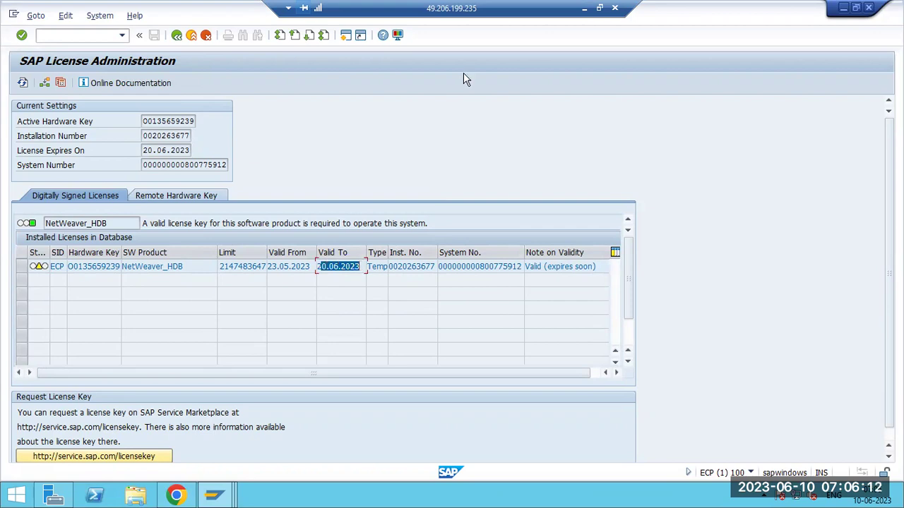
{"action": "left_click", "coordinate": [589, 8]}
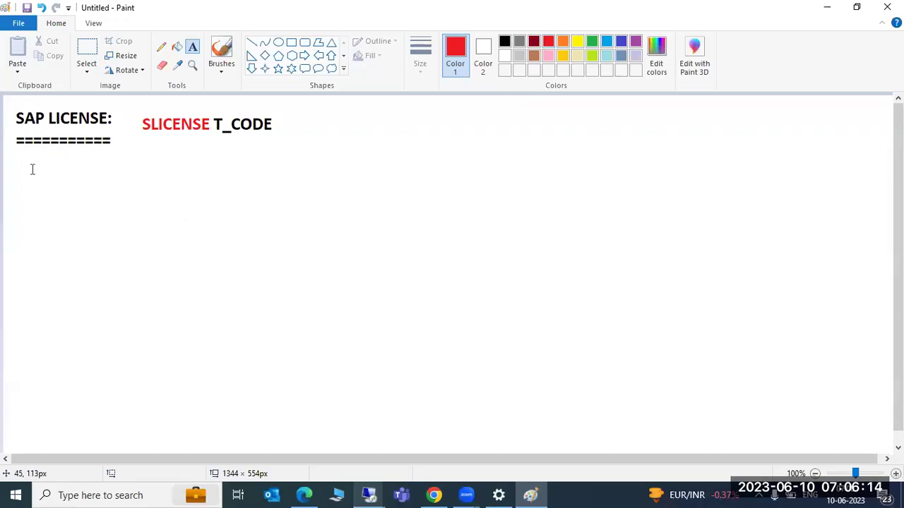
- Write the red note '2 types of license' listing 1)TEMP -90 days and 2)PERM
{"action": "left_click_drag", "start_coordinate": [21, 157], "coordinate": [312, 363]}
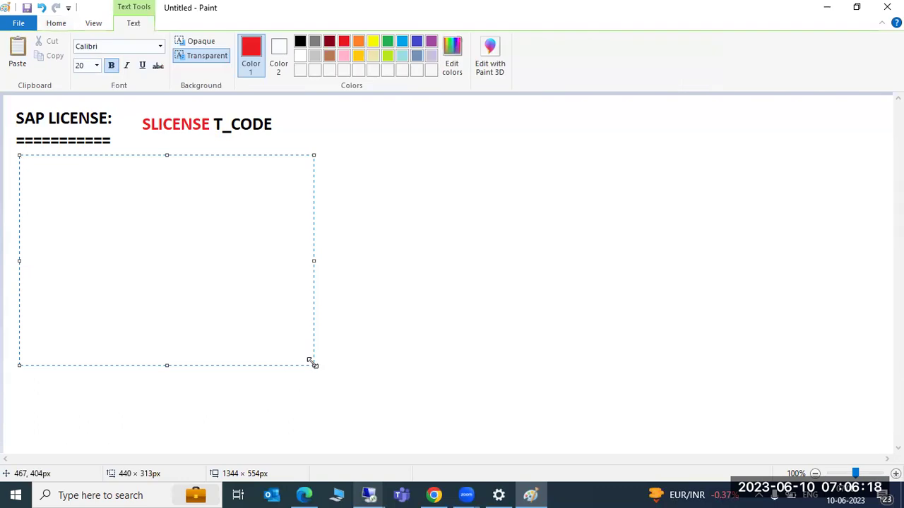
{"action": "type", "text": "2 typrs"}
{"action": "key", "text": "BackSpace"}
{"action": "key", "text": "BackSpace"}
{"action": "type", "text": "e"}
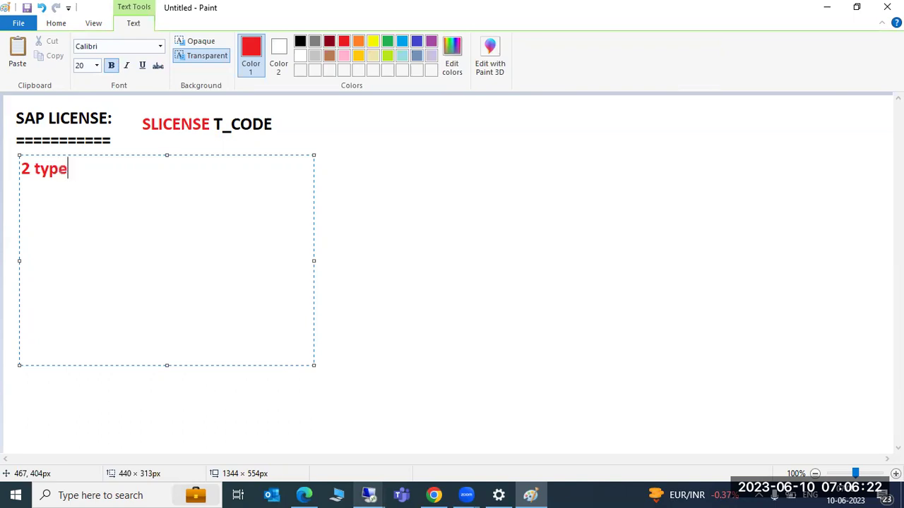
{"action": "type", "text": "s of license"}
{"action": "key", "text": "Return"}
{"action": "key", "text": "Return"}
{"action": "type", "text": "1)TEMP"}
{"action": "key", "text": "Return"}
{"action": "type", "text": "2)PERM"}
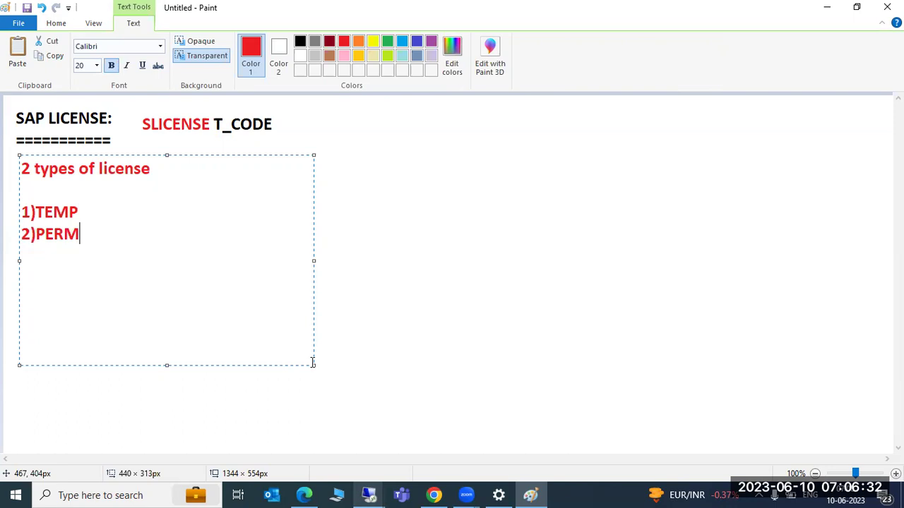
{"action": "key", "text": "Up"}
{"action": "type", "text": "-90 days"}
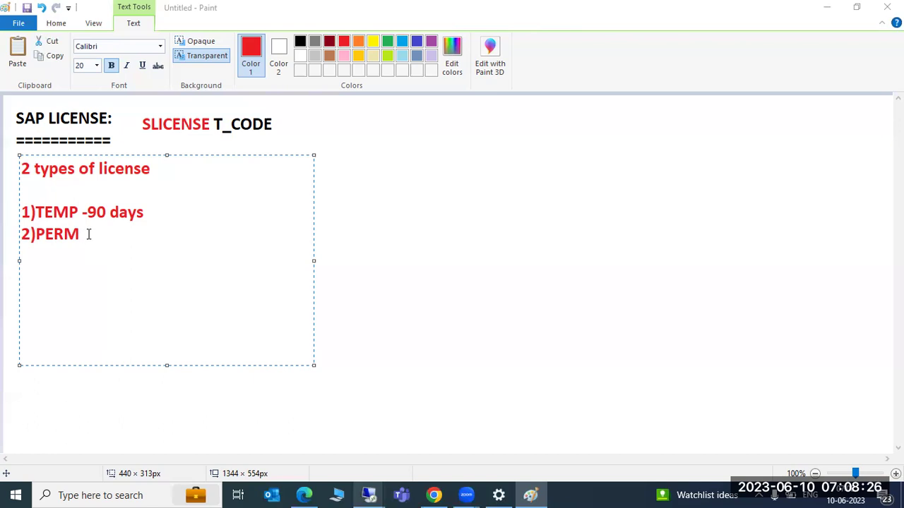
- Return to Paint and highlight the 1)TEMP -90 days line
{"action": "key", "text": "alt+Tab"}
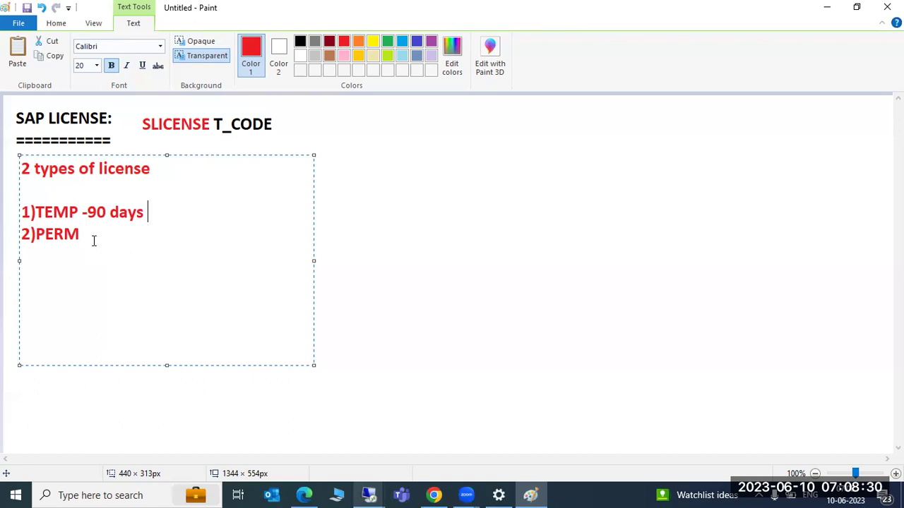
{"action": "left_click_drag", "start_coordinate": [36, 212], "coordinate": [145, 214]}
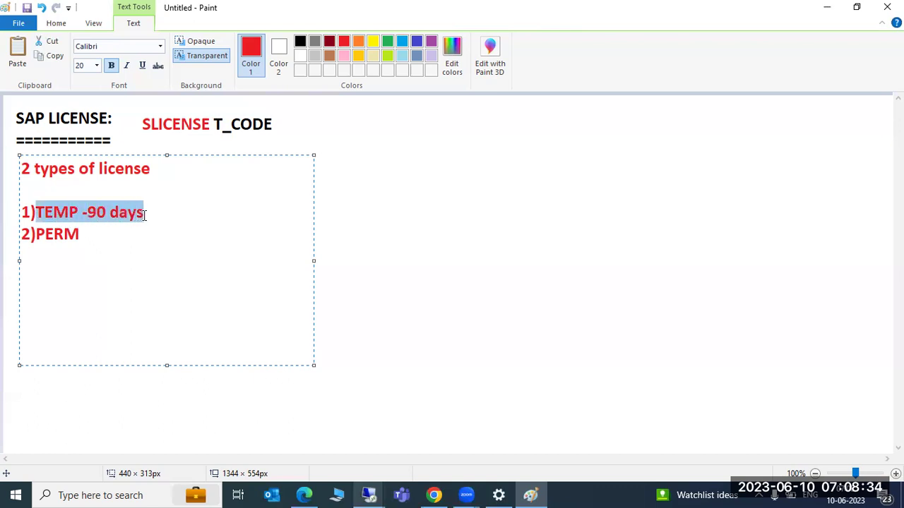
- Append '-apply the license in SMP' after 2)PERM
{"action": "left_click", "coordinate": [145, 214]}
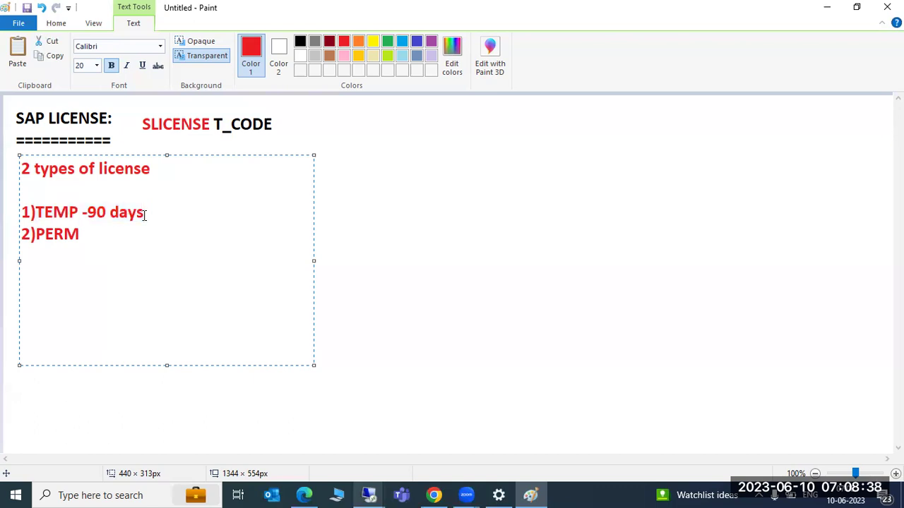
{"action": "left_click", "coordinate": [143, 233]}
{"action": "type", "text": "-"}
{"action": "type", "text": "pp=="}
{"action": "key", "text": "BackSpace"}
{"action": "key", "text": "BackSpace"}
{"action": "key", "text": "BackSpace"}
{"action": "key", "text": "BackSpace"}
{"action": "type", "text": "apply the license in SMP"}
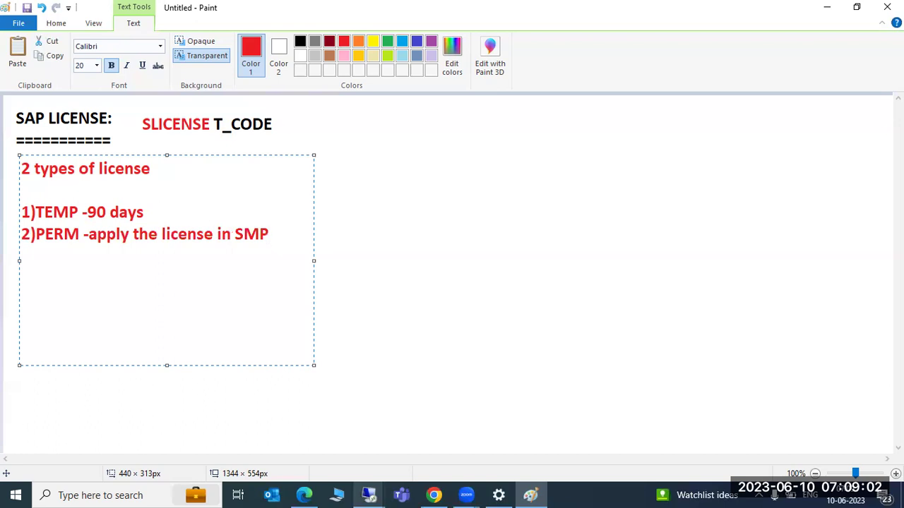
- Add a new line '9999---MAIN-90days' and select MAIN-90days
{"action": "key", "text": "Return"}
{"action": "type", "text": "9999"}
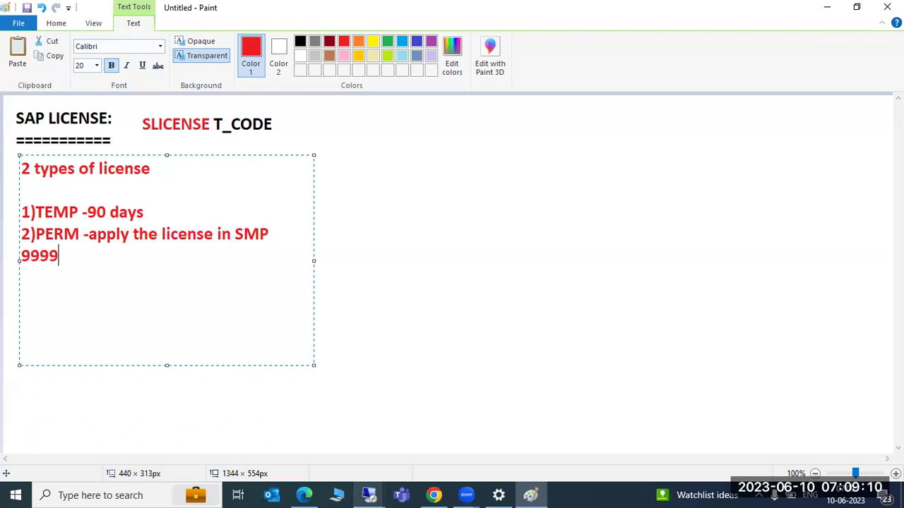
{"action": "type", "text": "---MAIN"}
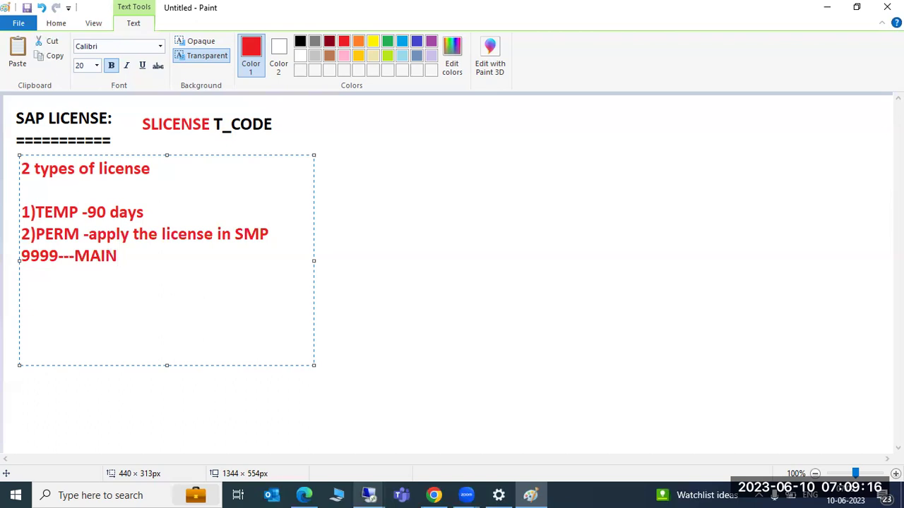
{"action": "type", "text": "-90days"}
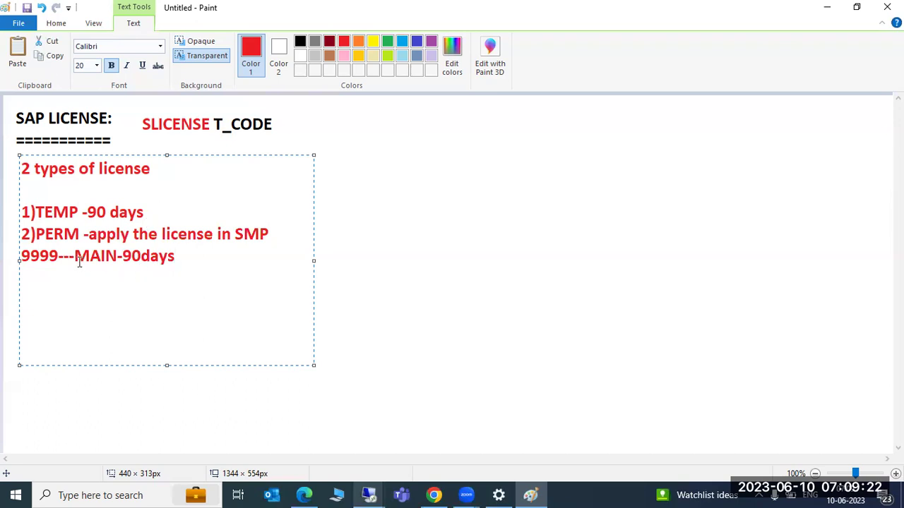
{"action": "left_click_drag", "start_coordinate": [74, 256], "coordinate": [178, 257]}
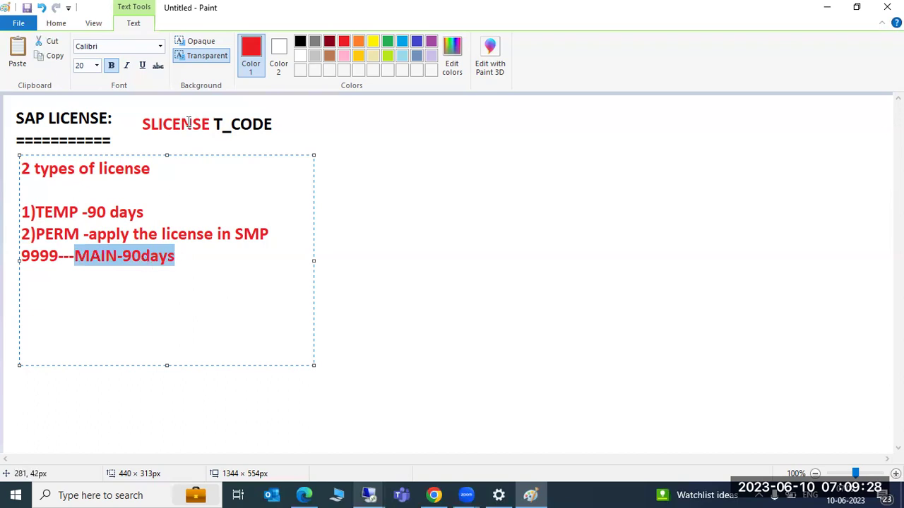
- Colour MAIN-90days black and review the PERM explanation text
{"action": "left_click", "coordinate": [300, 41]}
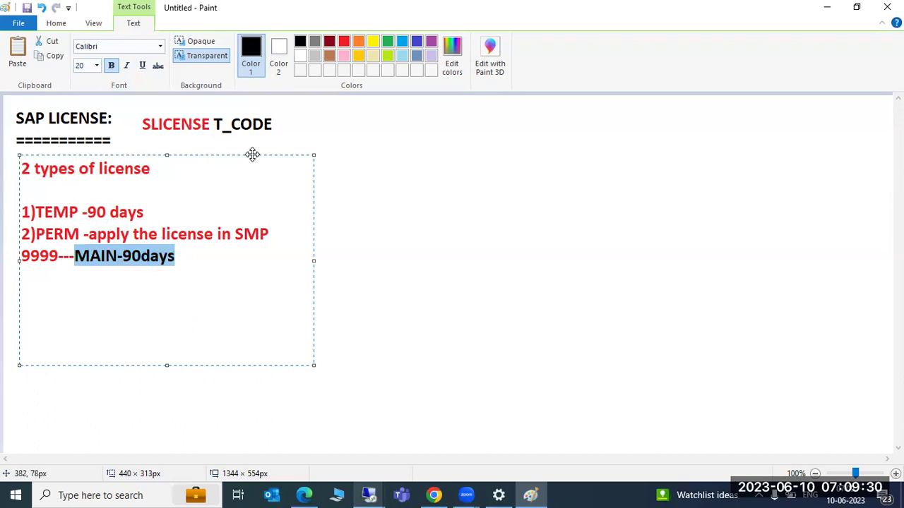
{"action": "left_click", "coordinate": [124, 256]}
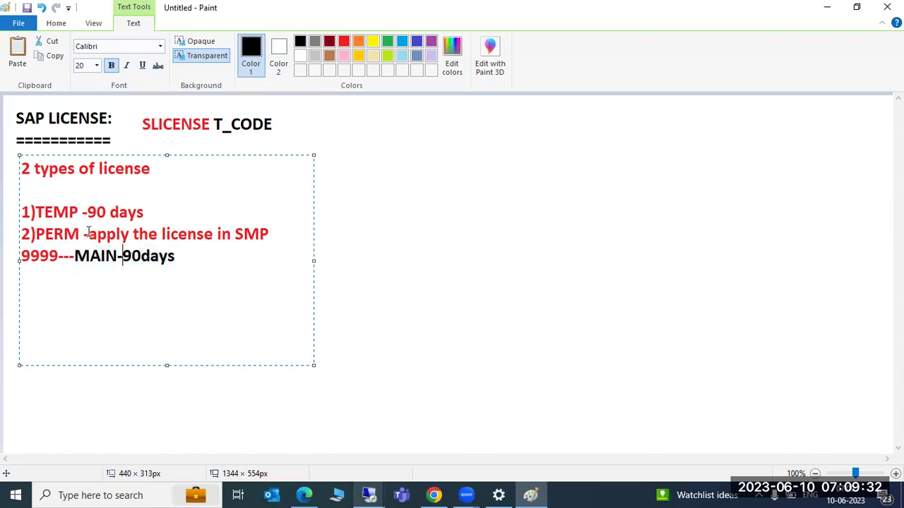
{"action": "left_click_drag", "start_coordinate": [89, 239], "coordinate": [71, 257]}
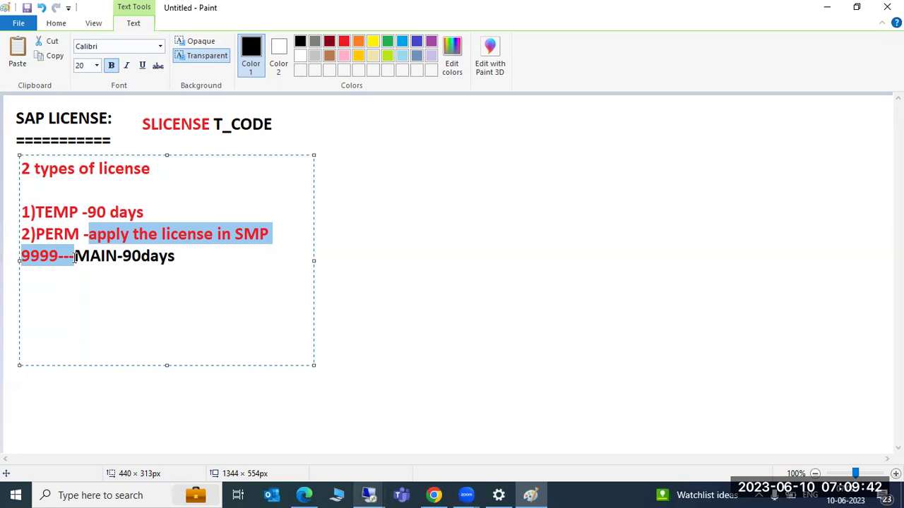
{"action": "left_click", "coordinate": [100, 259]}
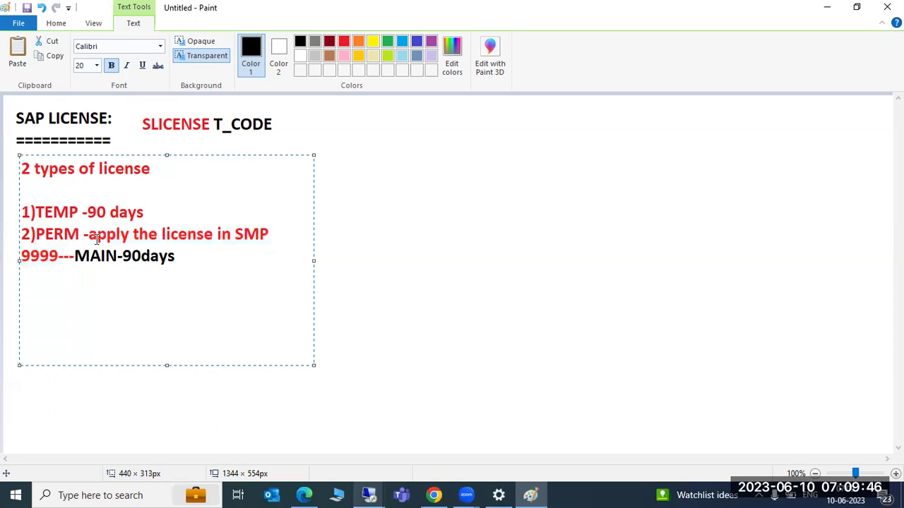
{"action": "left_click_drag", "start_coordinate": [90, 237], "coordinate": [179, 260]}
{"action": "left_click", "coordinate": [129, 239]}
{"action": "left_click_drag", "start_coordinate": [84, 236], "coordinate": [176, 260]}
{"action": "left_click", "coordinate": [131, 259]}
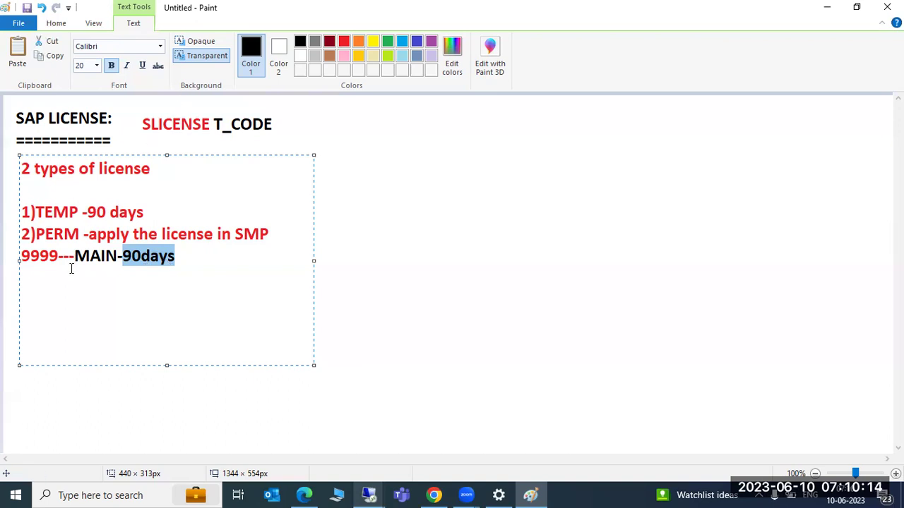
- In SAP for Me, view recently used installations and open the licence key request page
{"action": "mouse_move", "coordinate": [369, 496]}
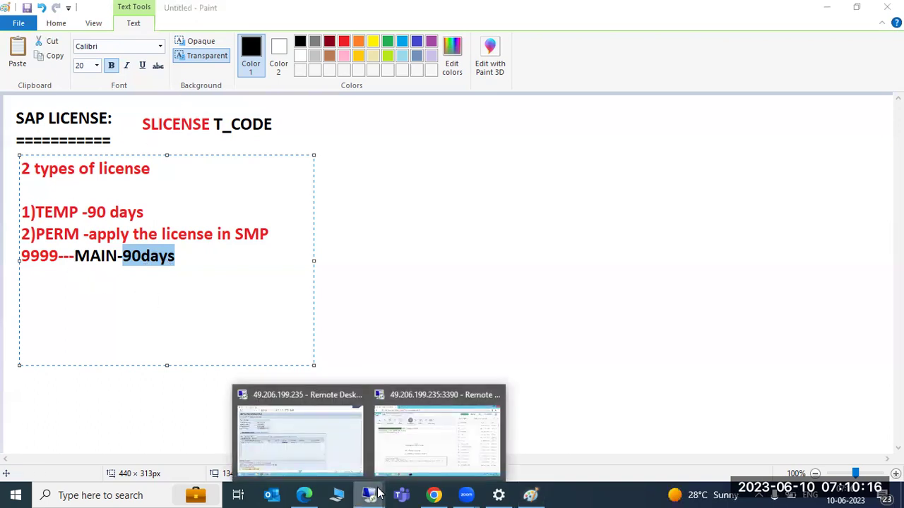
{"action": "left_click", "coordinate": [294, 440]}
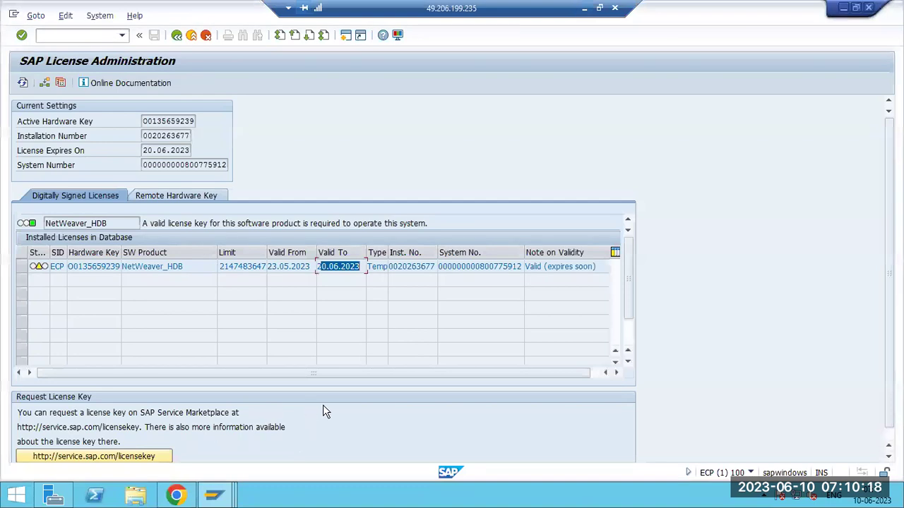
{"action": "left_click", "coordinate": [176, 495]}
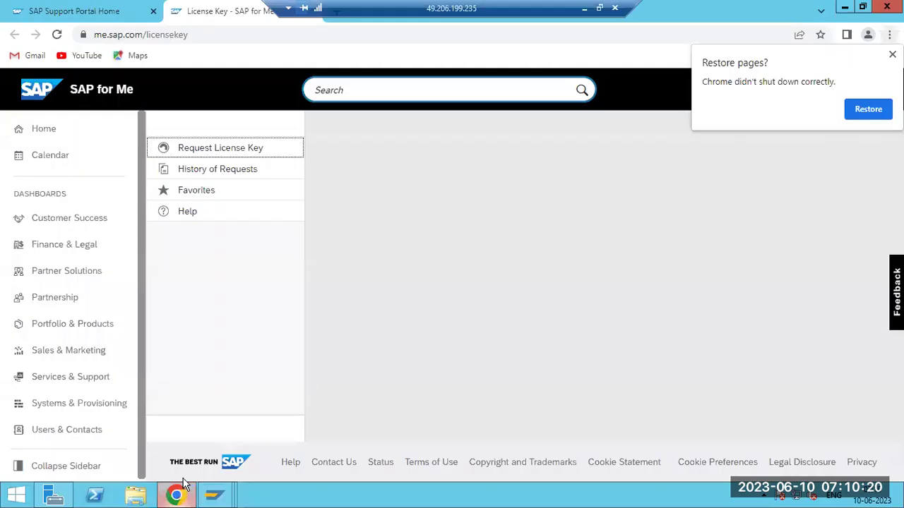
{"action": "left_click", "coordinate": [221, 155]}
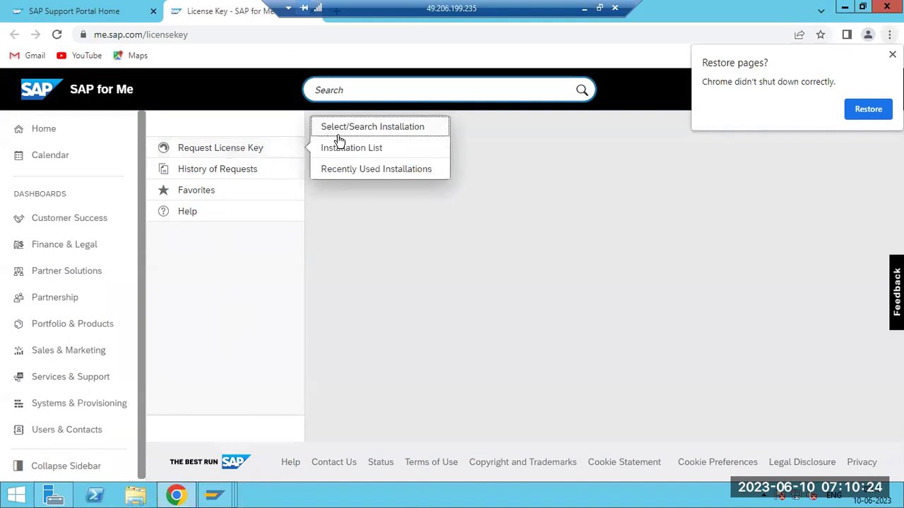
{"action": "left_click", "coordinate": [347, 171]}
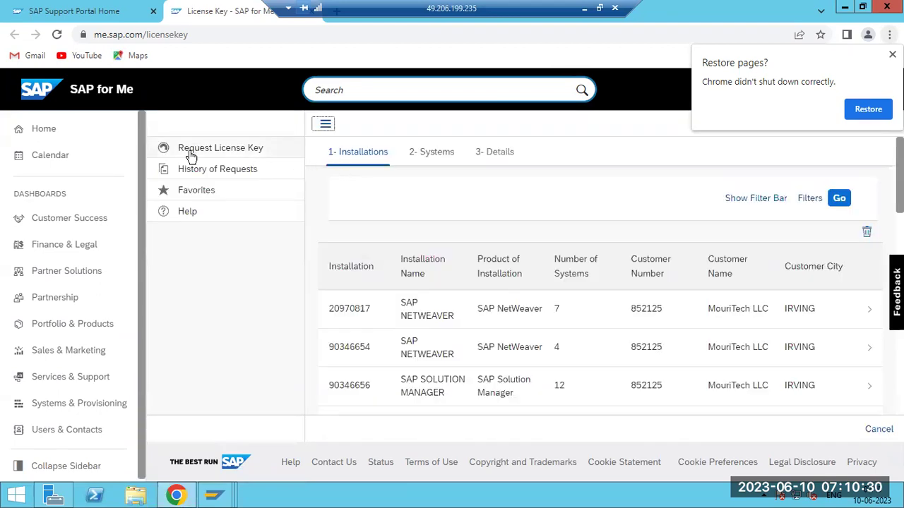
{"action": "left_click", "coordinate": [88, 11]}
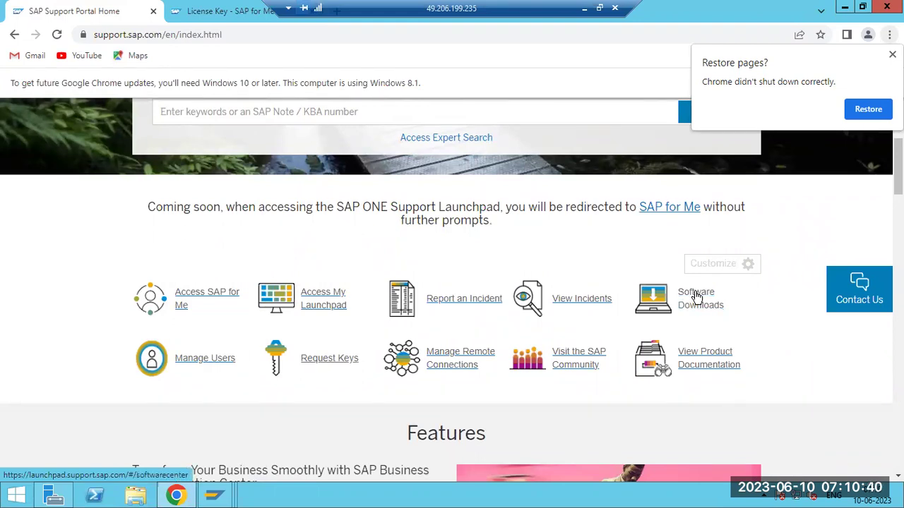
{"action": "left_click", "coordinate": [326, 368]}
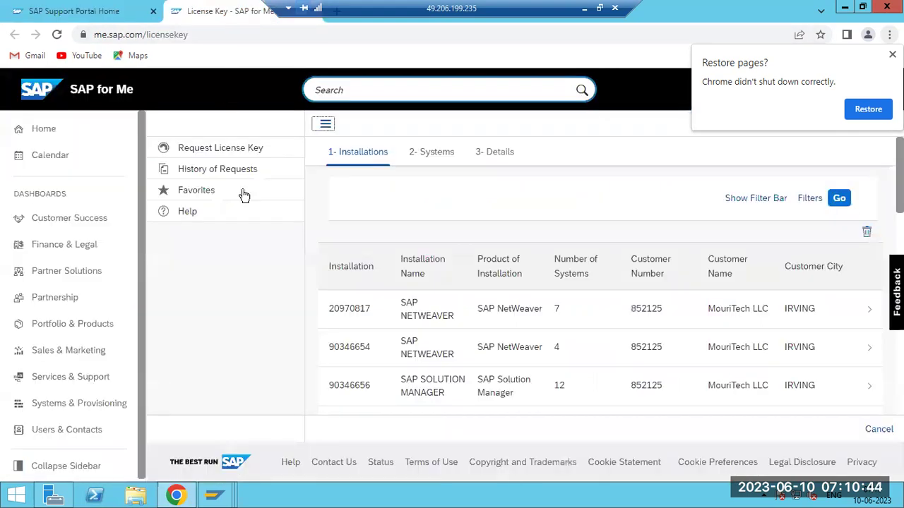
- Dismiss Chrome's restore prompt and open the ERP Installation's systems, EC2 and SBX
{"action": "left_click", "coordinate": [433, 155]}
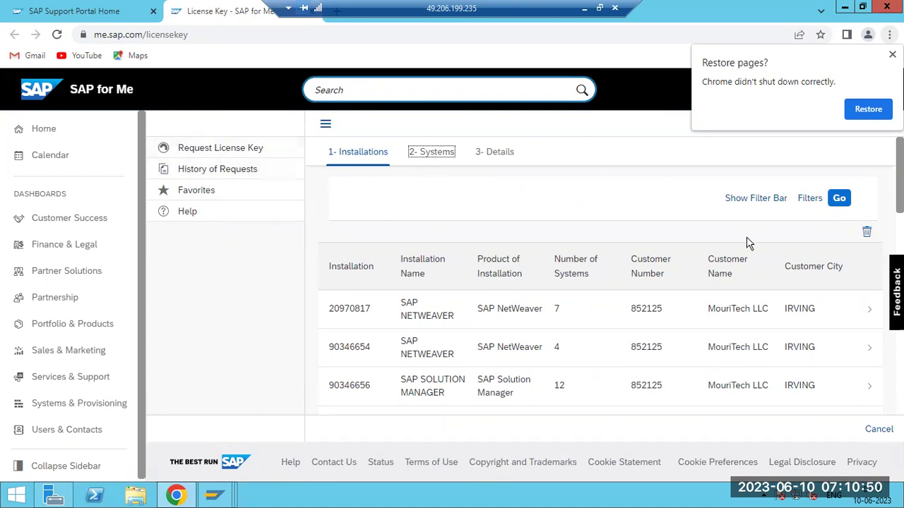
{"action": "left_click", "coordinate": [892, 55]}
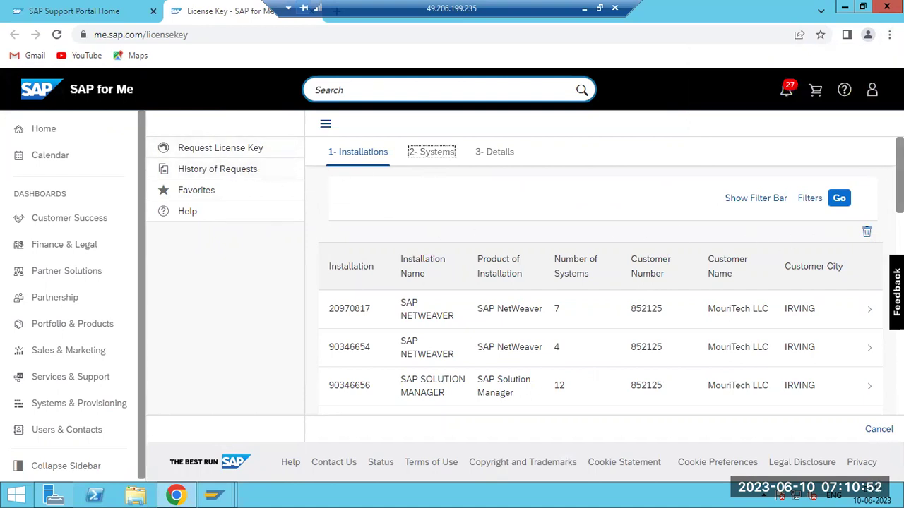
{"action": "scroll", "coordinate": [600, 275], "scroll_direction": "down", "scroll_amount": 5}
{"action": "scroll", "coordinate": [600, 276], "scroll_direction": "up", "scroll_amount": 2}
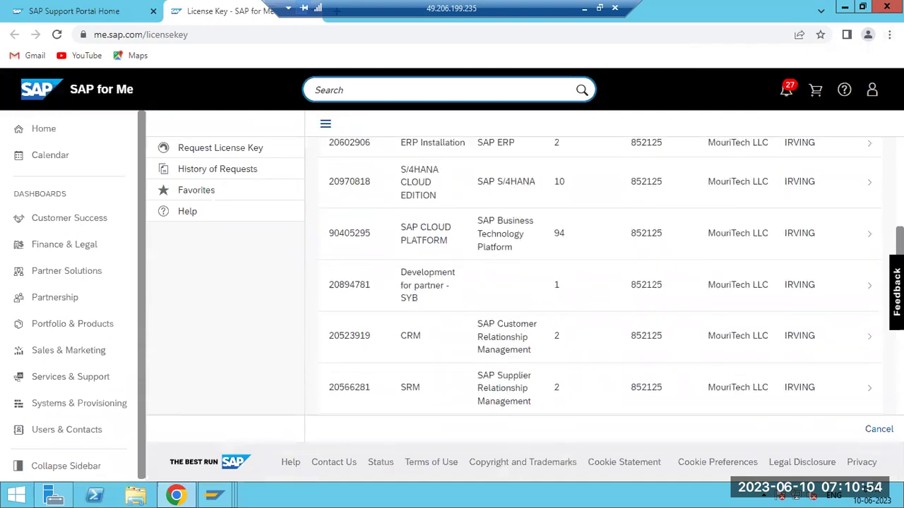
{"action": "scroll", "coordinate": [598, 234], "scroll_direction": "up", "scroll_amount": 1}
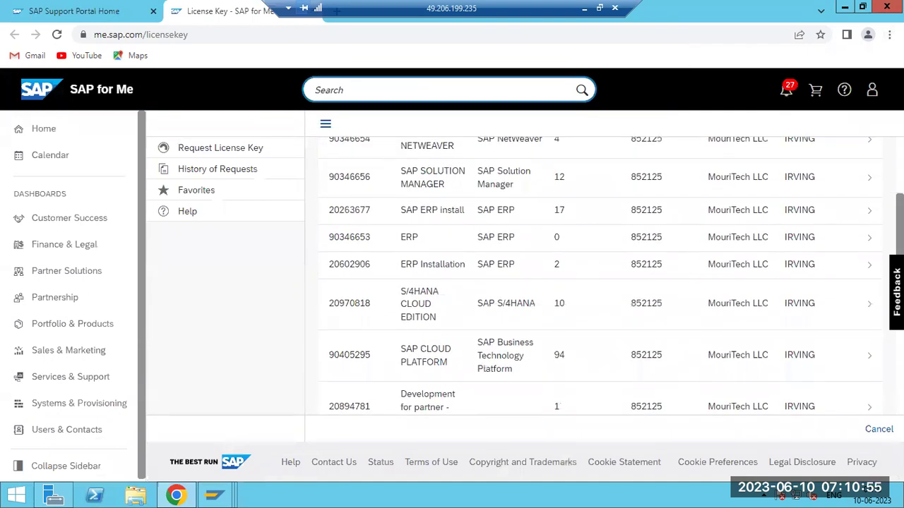
{"action": "left_click", "coordinate": [439, 272]}
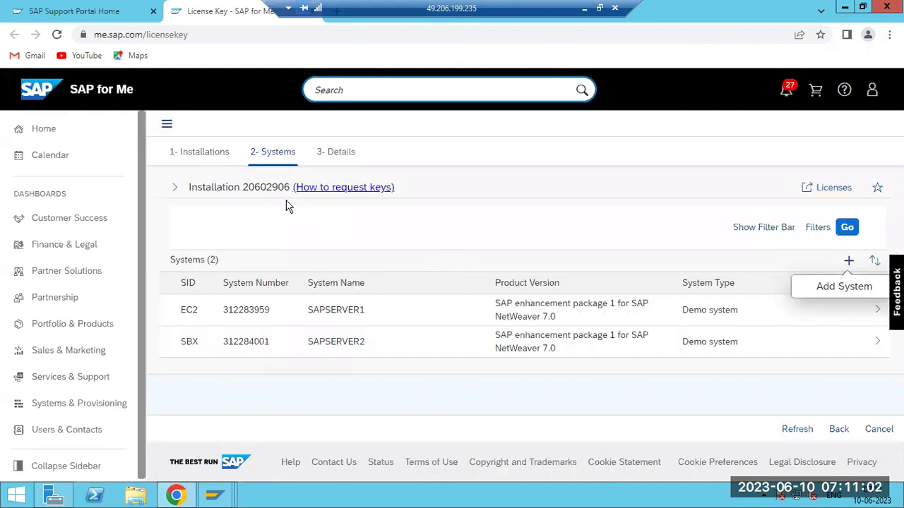
- Search SAP for Me for ECP, then return to the licence key systems page
{"action": "left_click", "coordinate": [189, 153]}
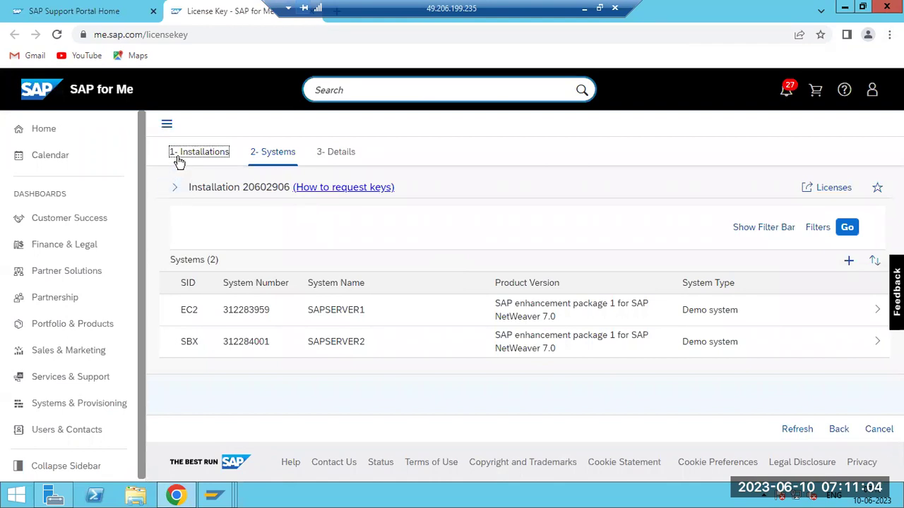
{"action": "left_click", "coordinate": [318, 88]}
{"action": "type", "text": "ECP"}
{"action": "key", "text": "Return"}
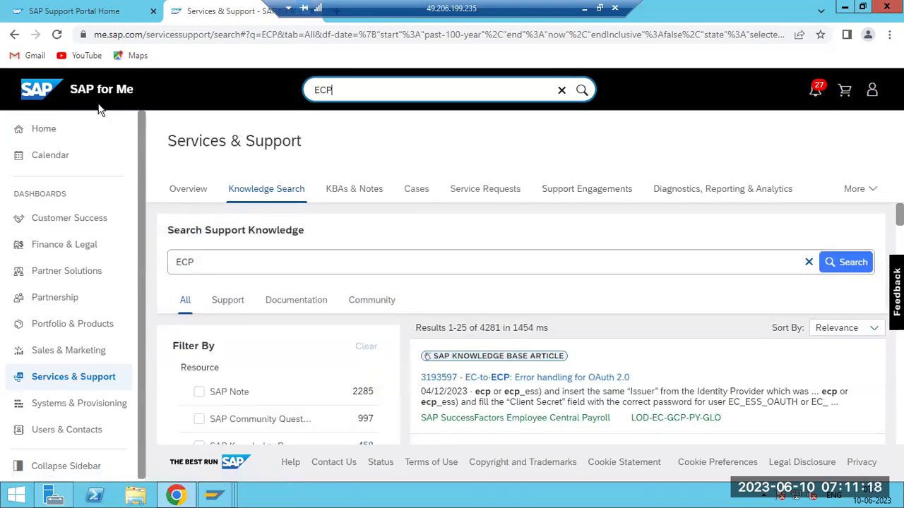
{"action": "left_click", "coordinate": [195, 195]}
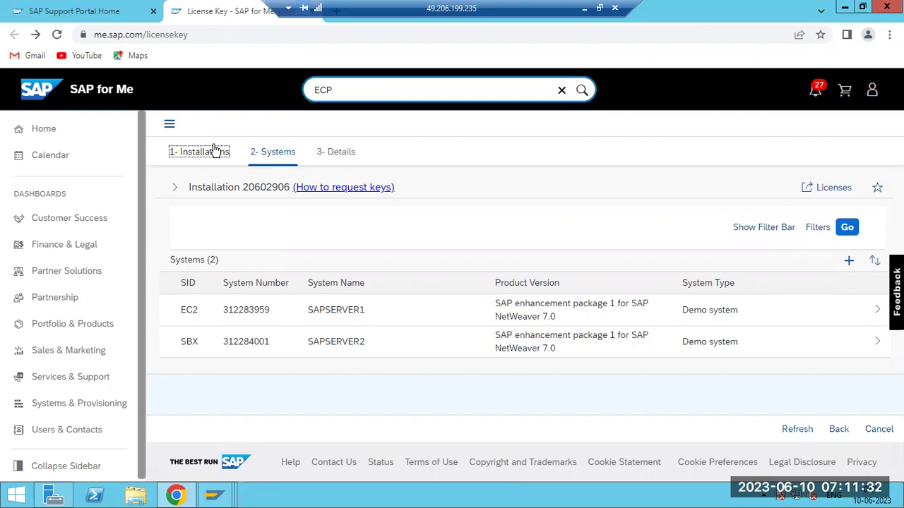
- Check the Licenses dropdown, clear the ECP search, and close the License Key tab
{"action": "left_click", "coordinate": [817, 192]}
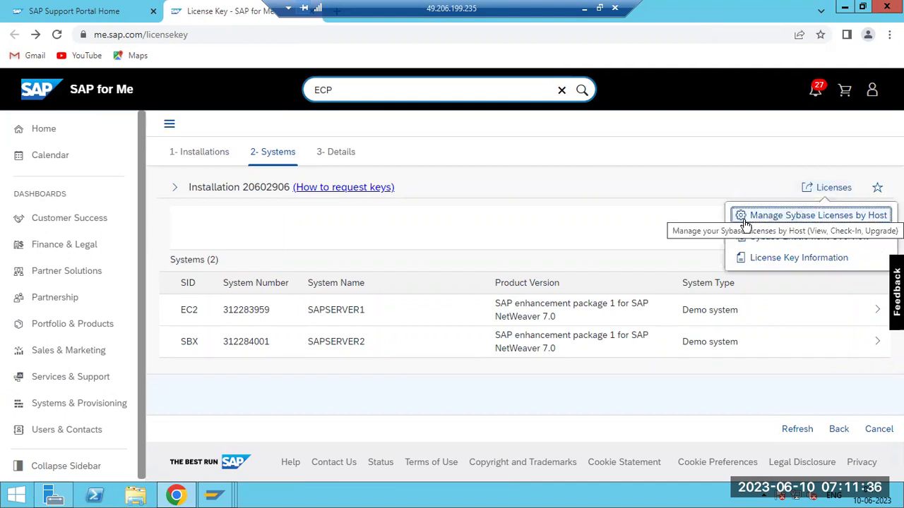
{"action": "left_click", "coordinate": [432, 197]}
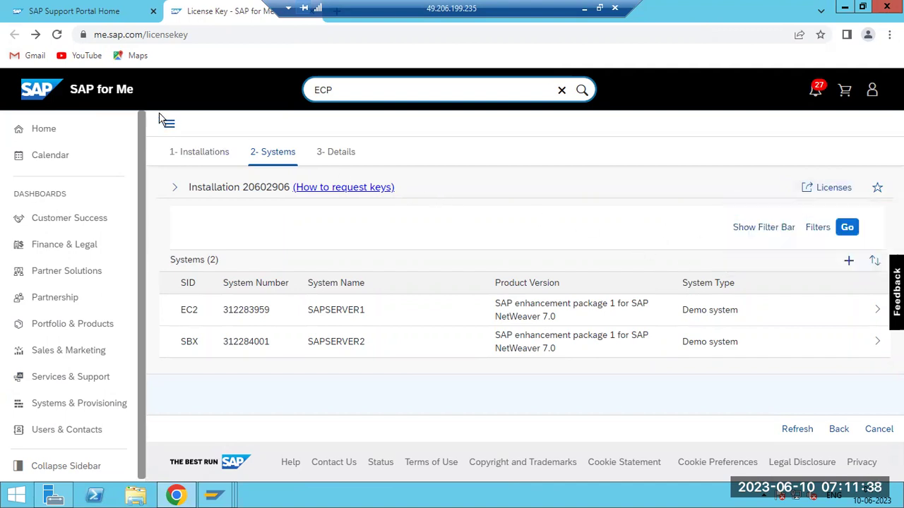
{"action": "left_click", "coordinate": [561, 90]}
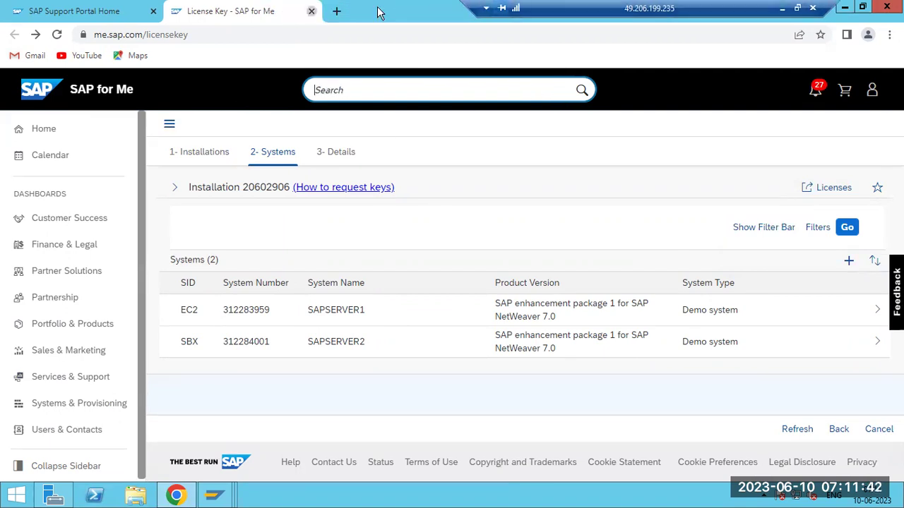
{"action": "left_click", "coordinate": [311, 11]}
{"action": "left_click_drag", "start_coordinate": [108, 33], "coordinate": [192, 33]}
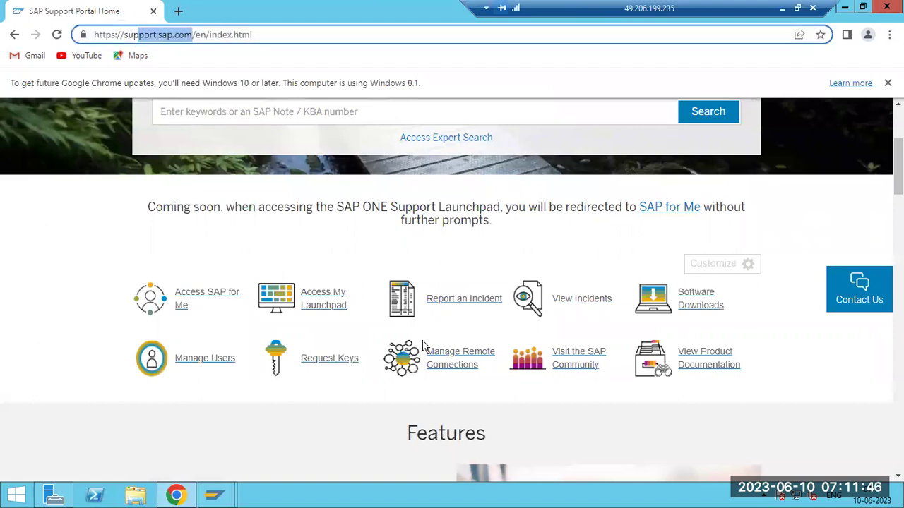
- Reopen the licence key request in a new tab and bring up the full Installation List
{"action": "left_click", "coordinate": [329, 360]}
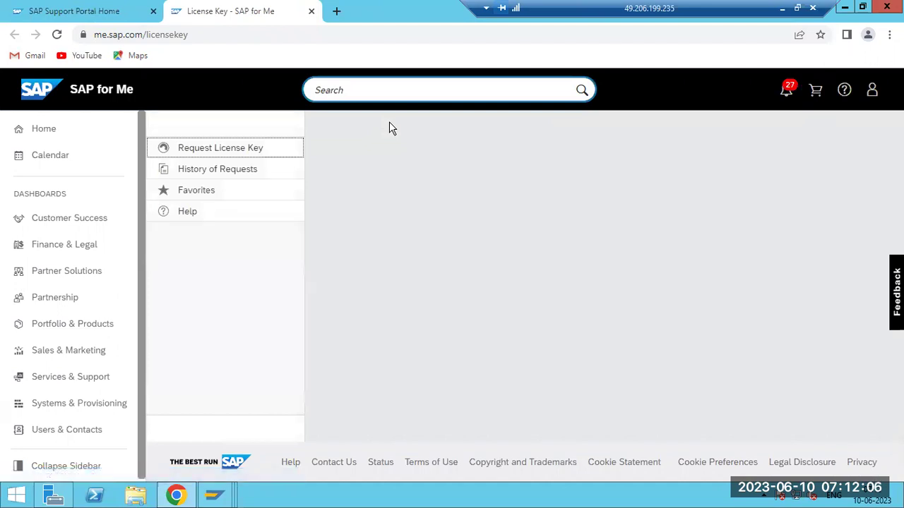
{"action": "left_click", "coordinate": [238, 156]}
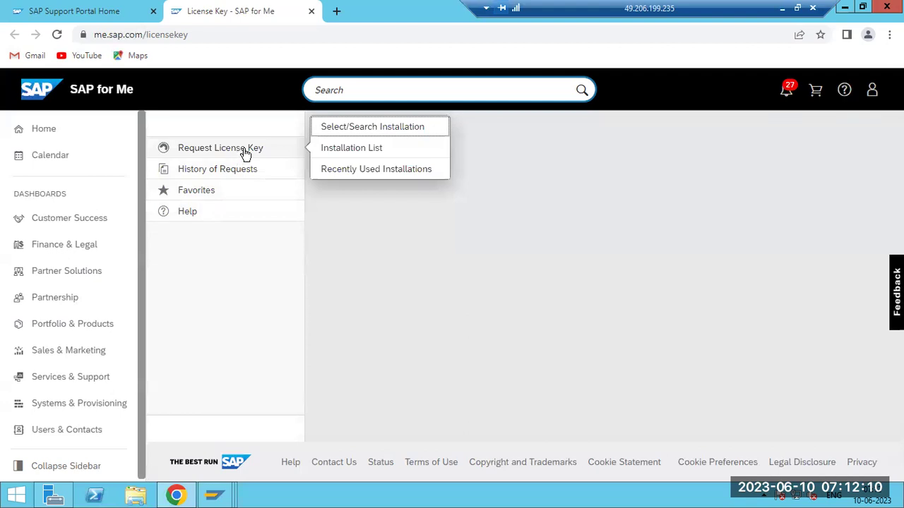
{"action": "left_click", "coordinate": [343, 149]}
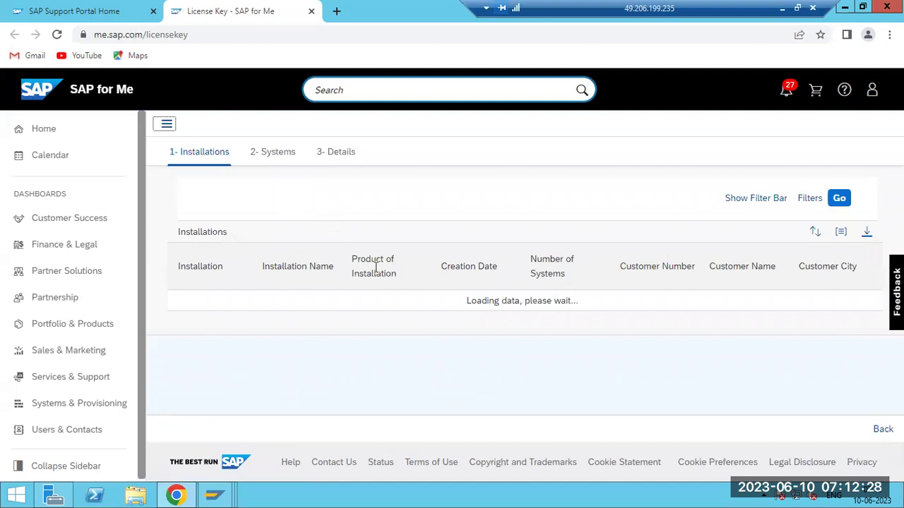
- From License Administration, open System Status and check that EHP8 FOR SAP ERP 6.0 is installed
{"action": "mouse_move", "coordinate": [210, 498]}
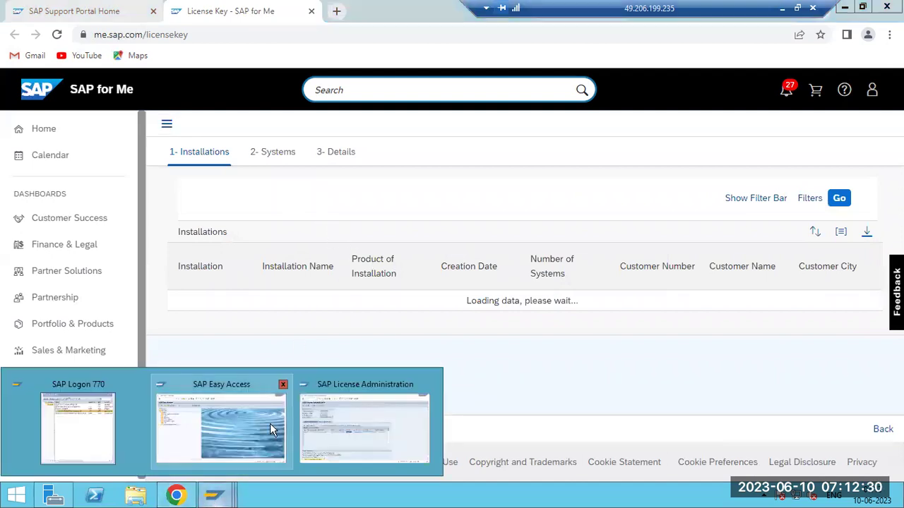
{"action": "left_click", "coordinate": [343, 420]}
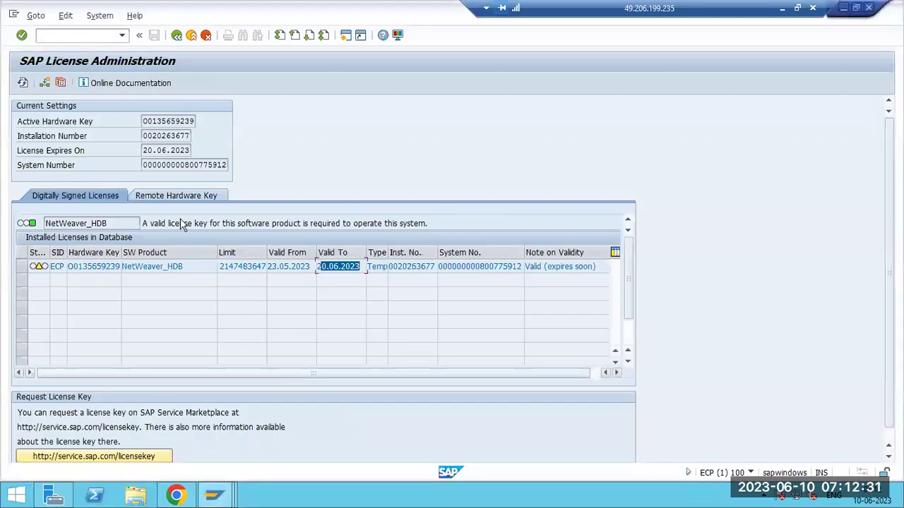
{"action": "left_click", "coordinate": [105, 17]}
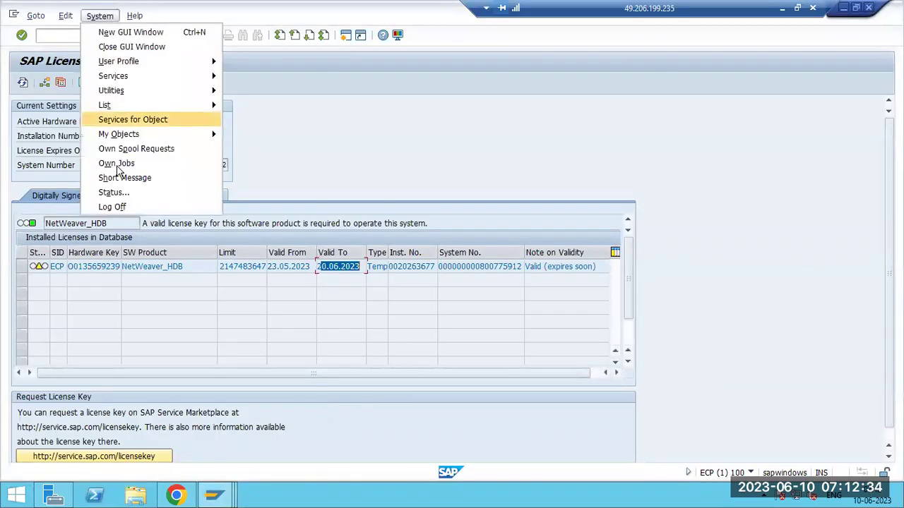
{"action": "left_click", "coordinate": [112, 203]}
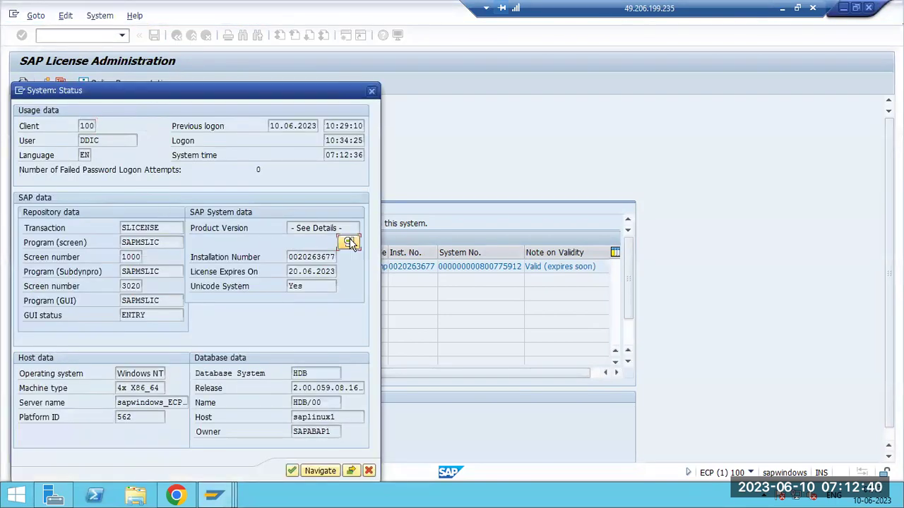
{"action": "left_click", "coordinate": [350, 242]}
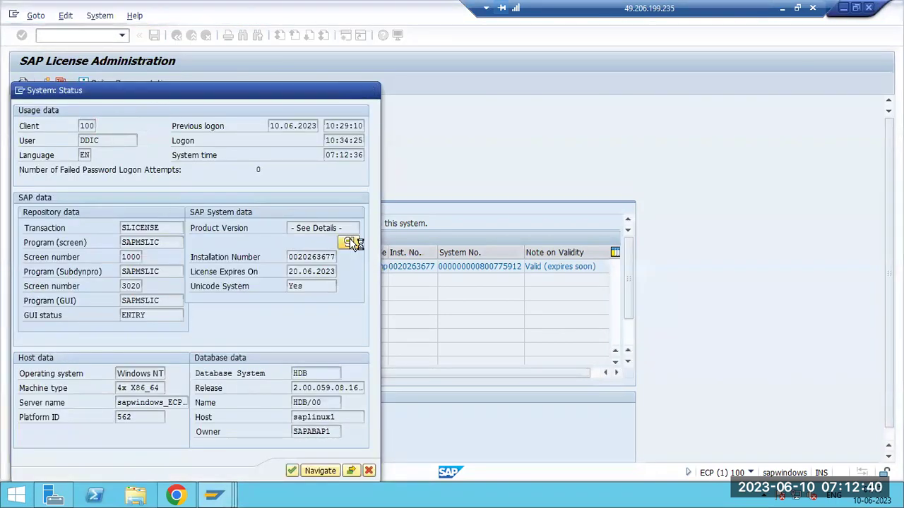
{"action": "left_click", "coordinate": [215, 172]}
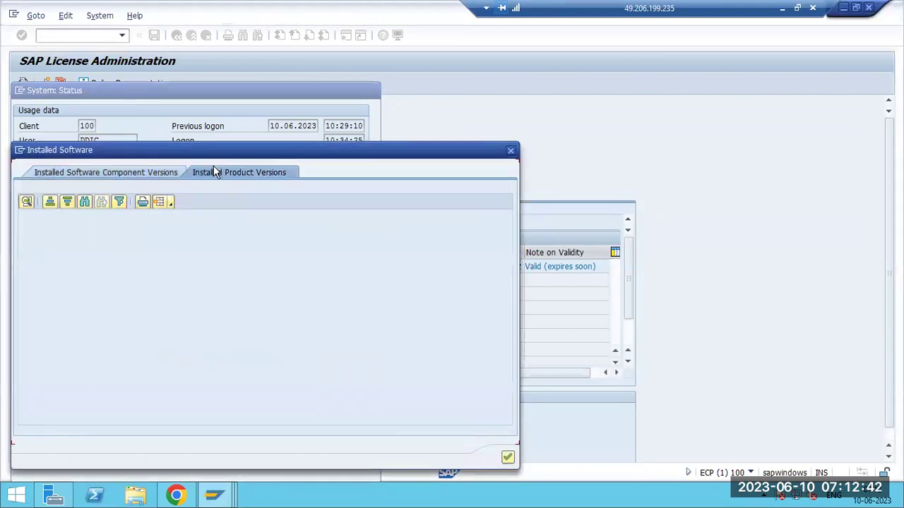
{"action": "left_click", "coordinate": [50, 244]}
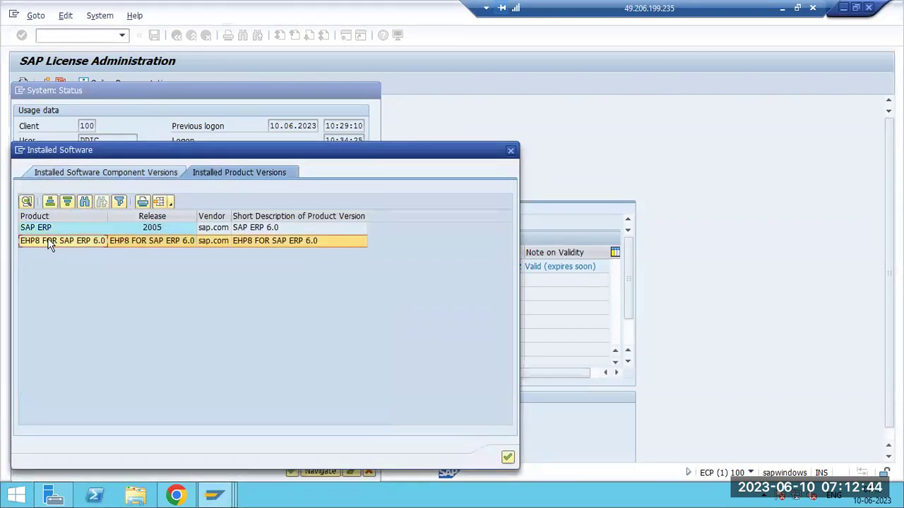
{"action": "left_click", "coordinate": [506, 151]}
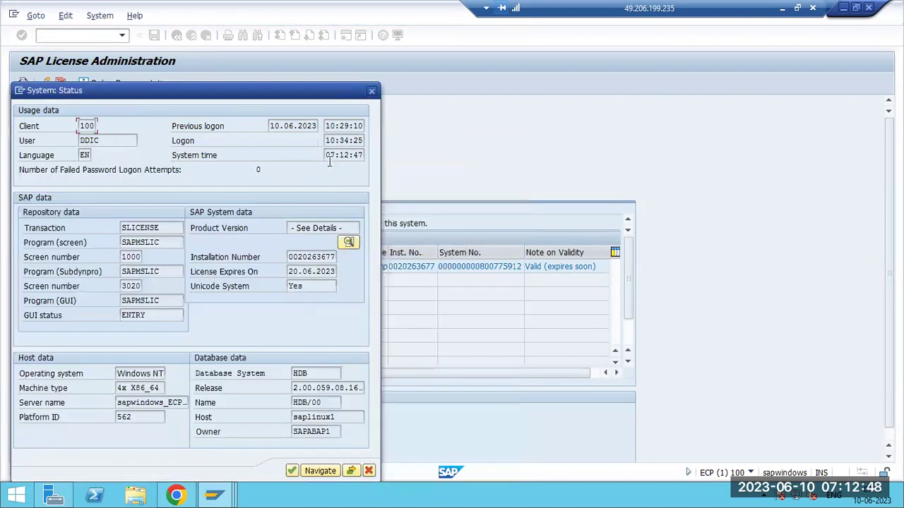
- Note the System and Logon times, then reopen System Status and its installed software details
{"action": "left_click_drag", "start_coordinate": [329, 155], "coordinate": [360, 155]}
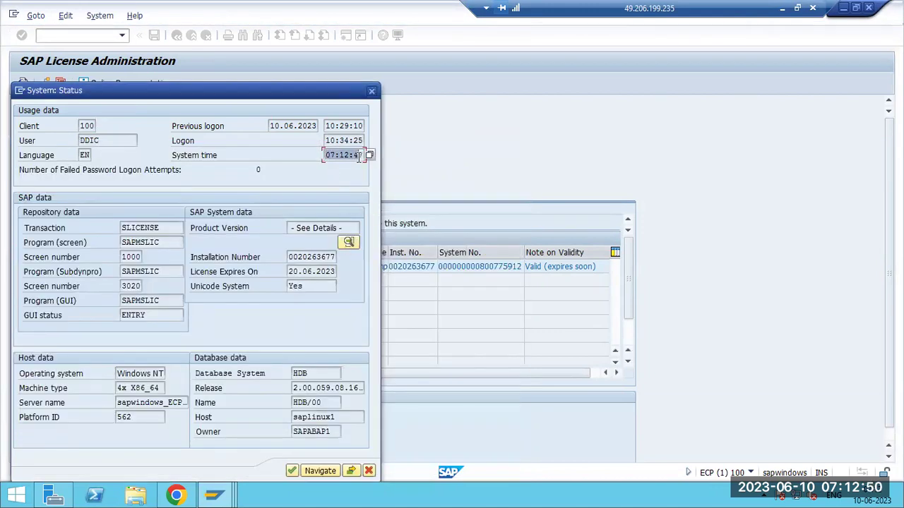
{"action": "left_click_drag", "start_coordinate": [335, 140], "coordinate": [361, 140]}
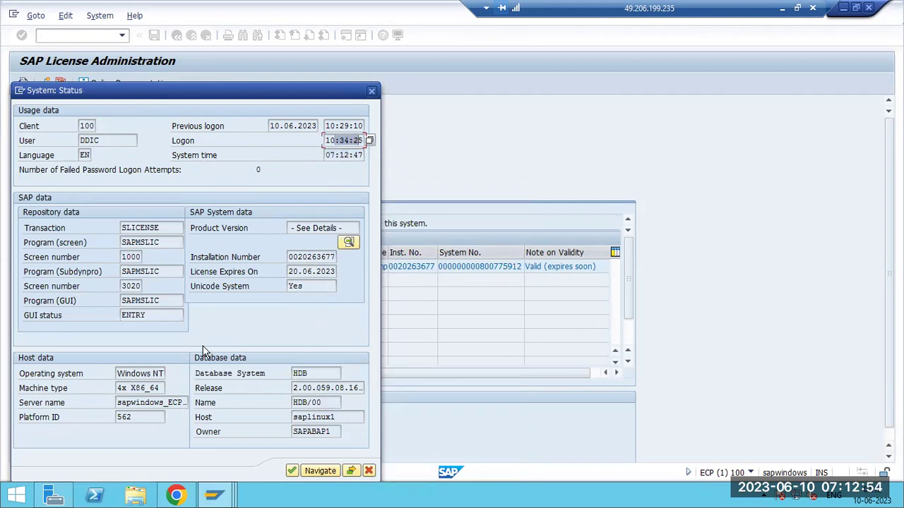
{"action": "left_click", "coordinate": [372, 93]}
{"action": "left_click", "coordinate": [98, 16]}
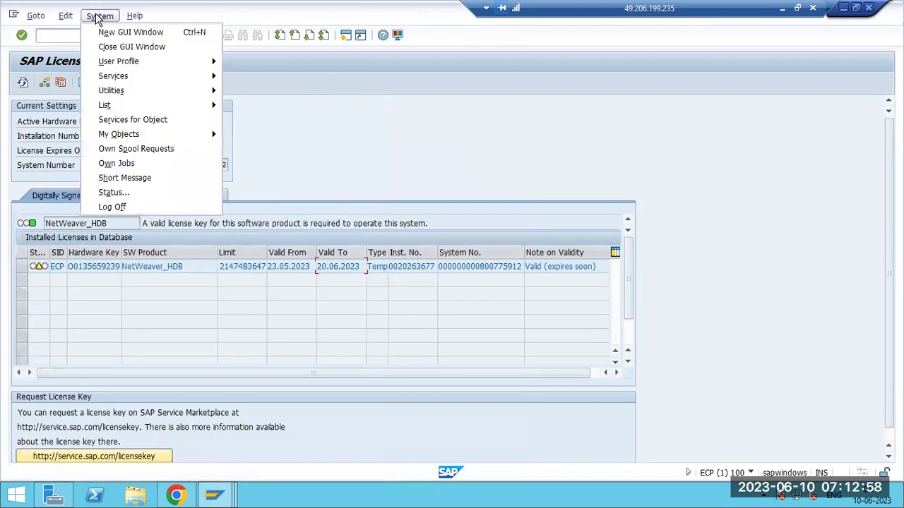
{"action": "left_click", "coordinate": [111, 193]}
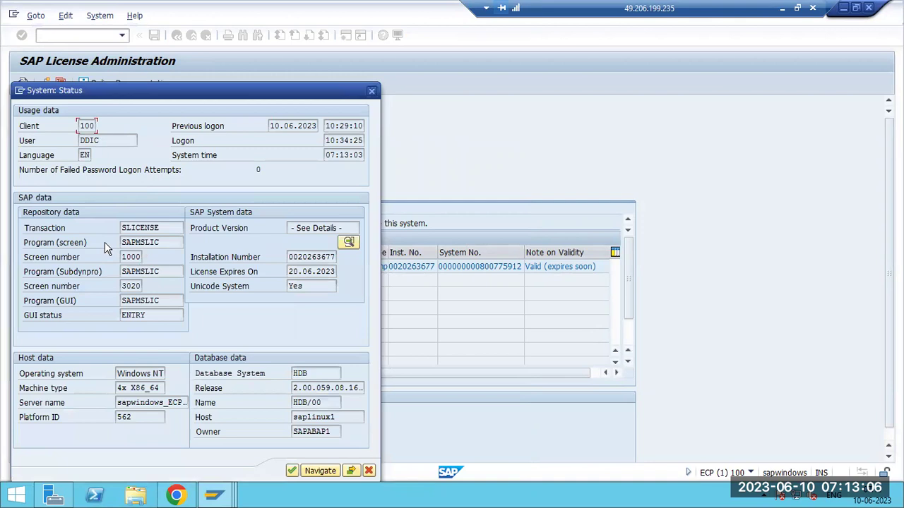
{"action": "left_click", "coordinate": [348, 244]}
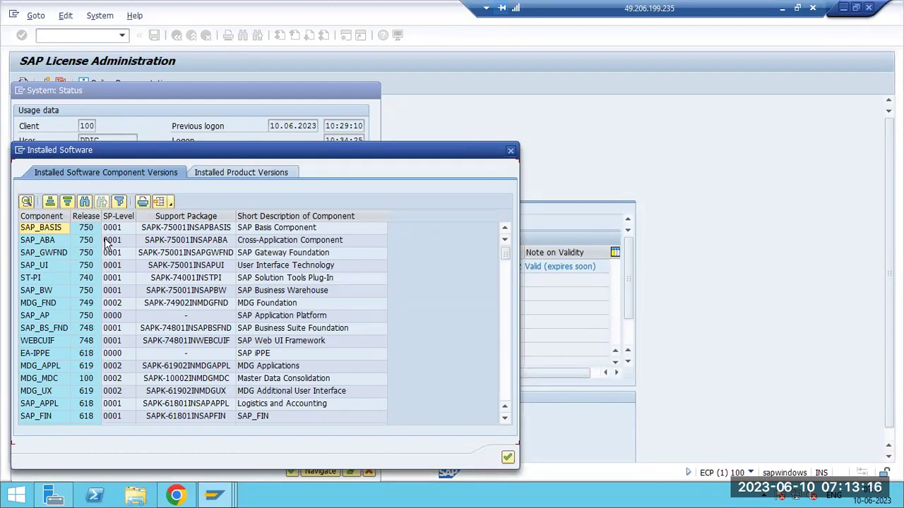
- Check the SAP_UI, SAP_GWFND and SAP_ABA component levels and product versions, then close both status windows
{"action": "left_click", "coordinate": [112, 343]}
{"action": "left_click", "coordinate": [111, 266]}
{"action": "left_click", "coordinate": [112, 253]}
{"action": "left_click", "coordinate": [113, 241]}
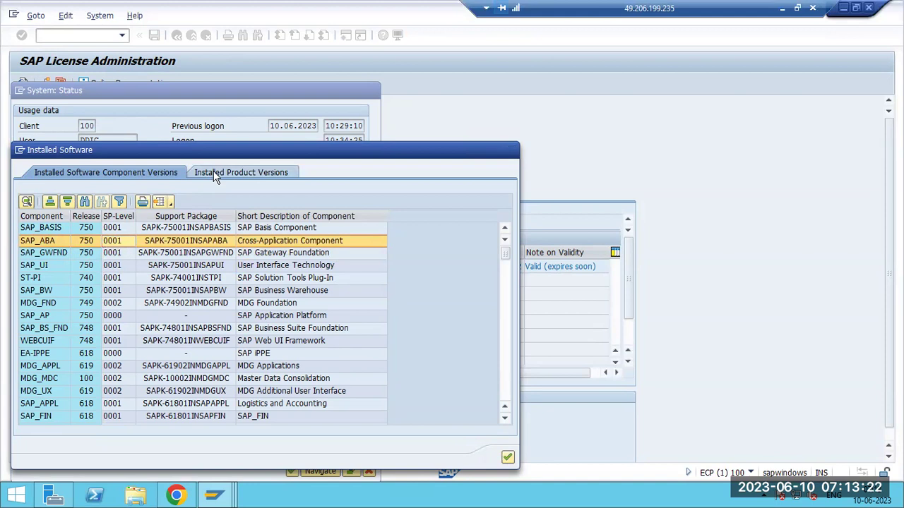
{"action": "left_click", "coordinate": [216, 173]}
{"action": "left_click", "coordinate": [506, 152]}
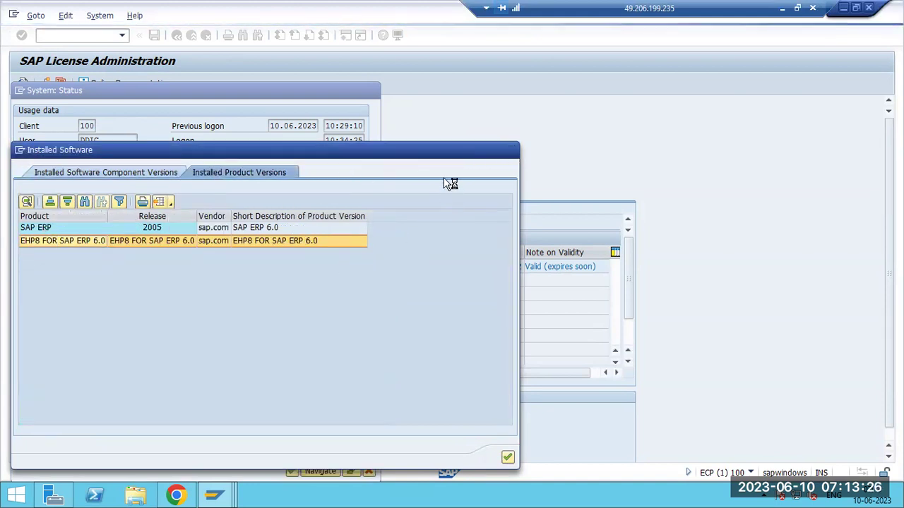
{"action": "left_click", "coordinate": [370, 93]}
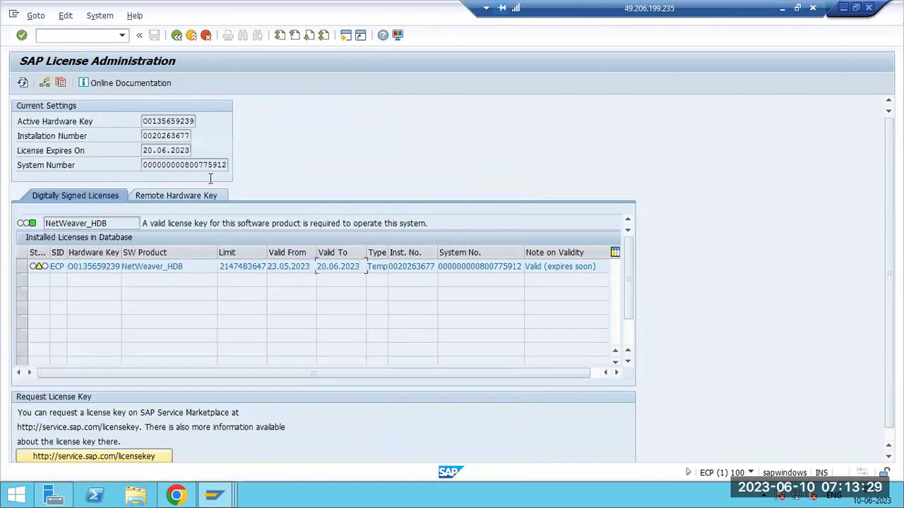
- Bring the me.sap.com/licensekey page forward and reload it until the Request License Key options load
{"action": "left_click", "coordinate": [178, 496]}
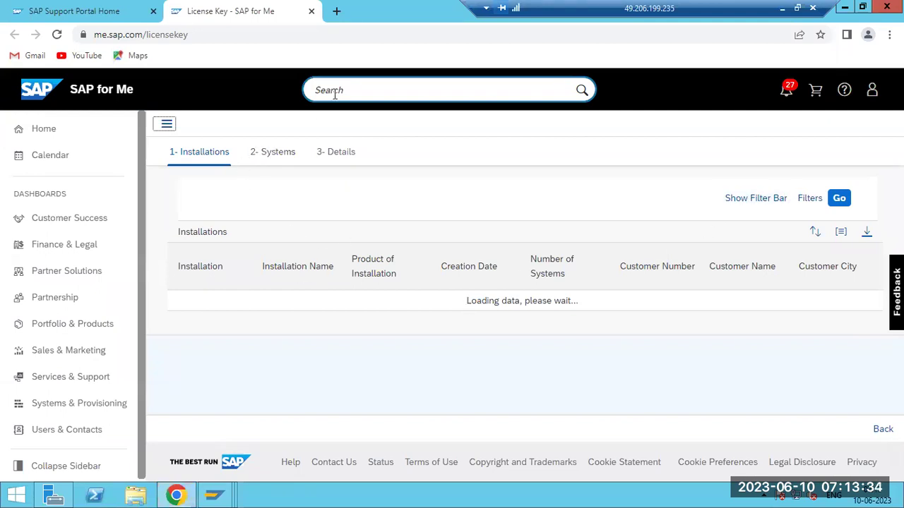
{"action": "left_click", "coordinate": [281, 153]}
{"action": "left_click", "coordinate": [56, 35]}
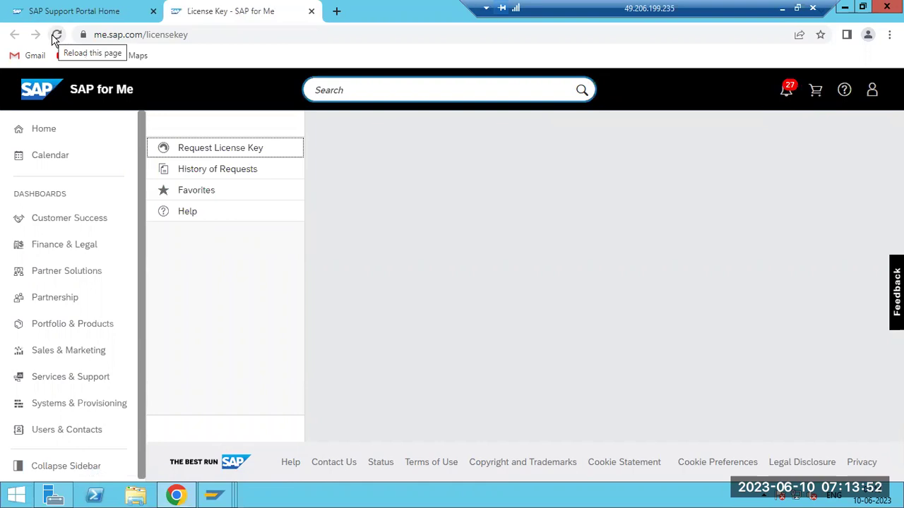
- Review the Temp NetWeaver_HDB license valid 23.05.2023 to 20.06.2023, then exit RDP full screen
{"action": "mouse_move", "coordinate": [224, 487]}
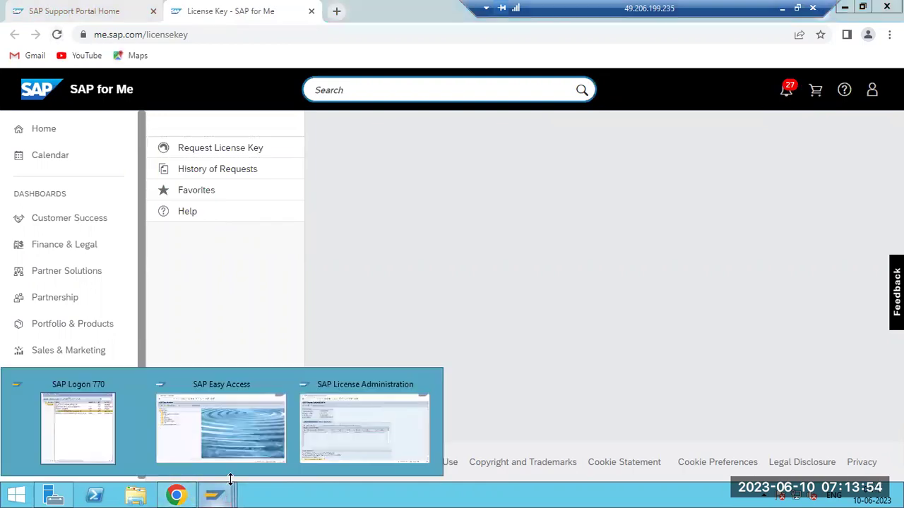
{"action": "left_click", "coordinate": [326, 416]}
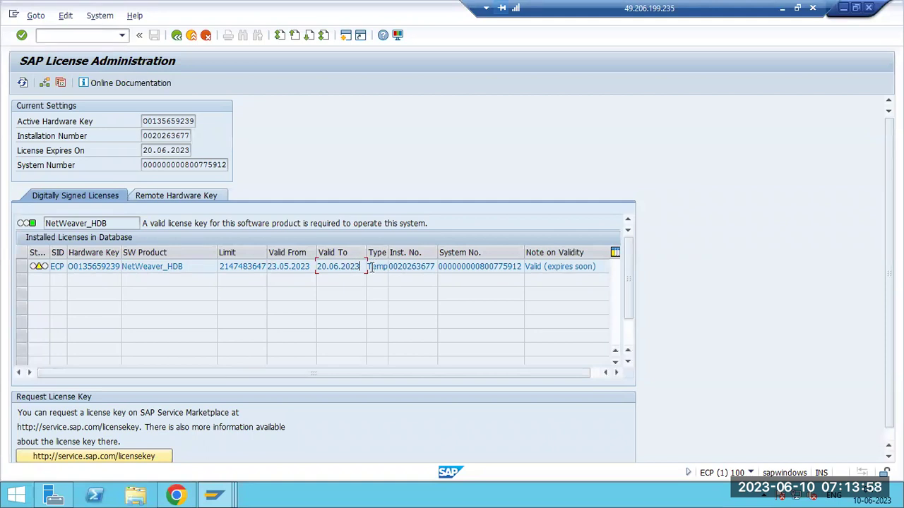
{"action": "double_click", "coordinate": [376, 267]}
{"action": "left_click", "coordinate": [544, 266]}
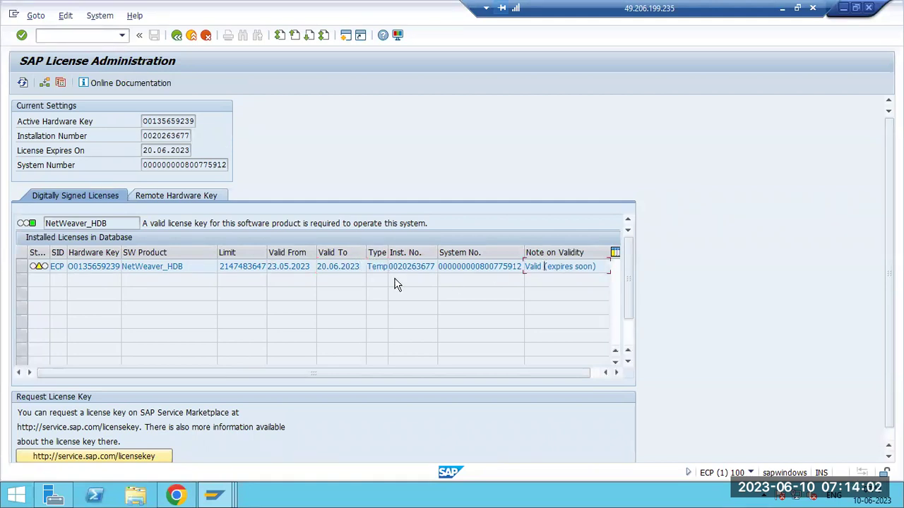
{"action": "double_click", "coordinate": [286, 273]}
{"action": "left_click", "coordinate": [20, 271]}
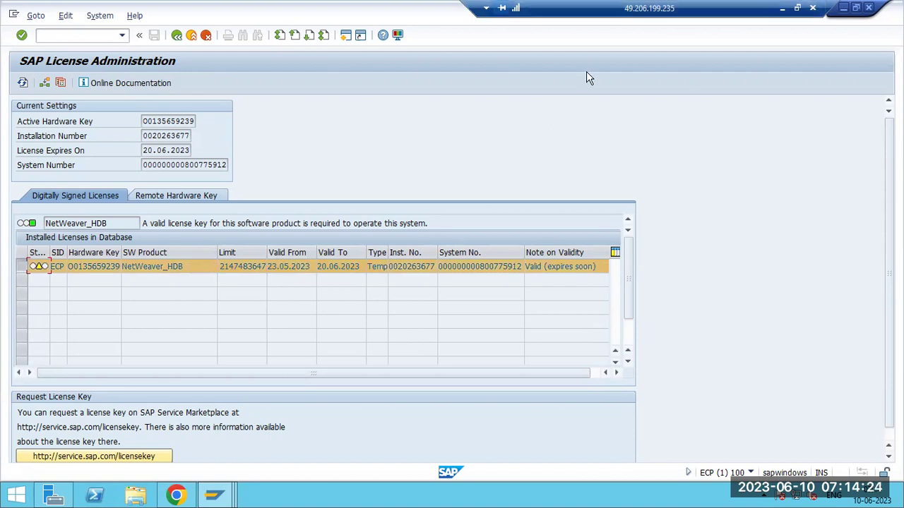
{"action": "key", "text": "ctrl+alt+Break"}
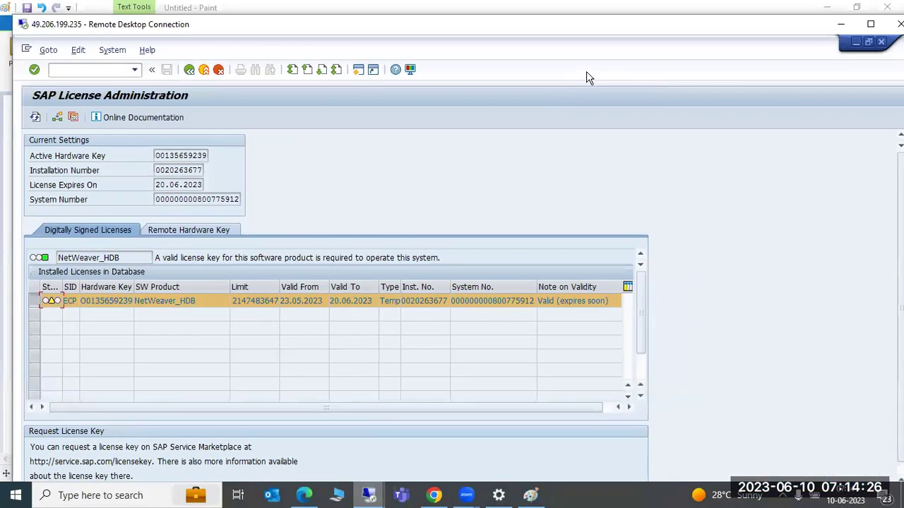
- Minimise Remote Desktop to review the license notes in Paint, then return to the SAP for Me page
{"action": "key", "text": "ctrl+alt+Break"}
{"action": "left_click", "coordinate": [593, 12]}
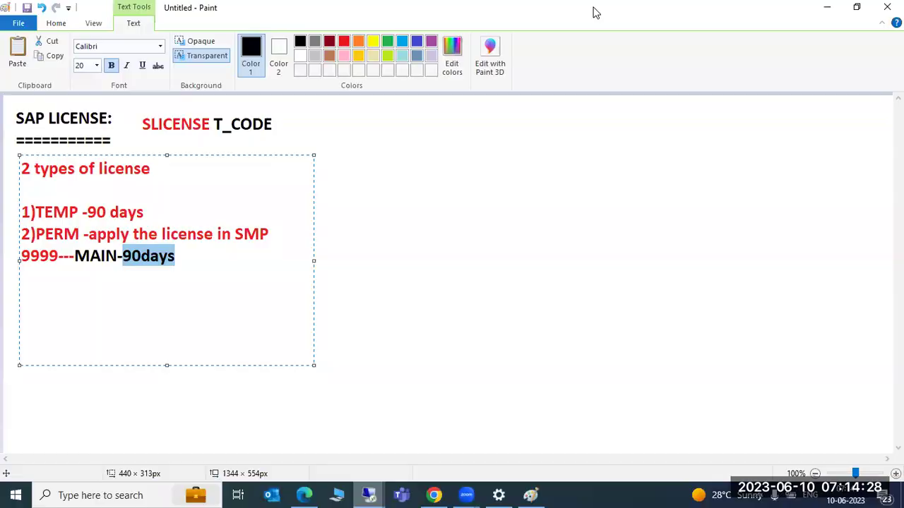
{"action": "mouse_move", "coordinate": [369, 494]}
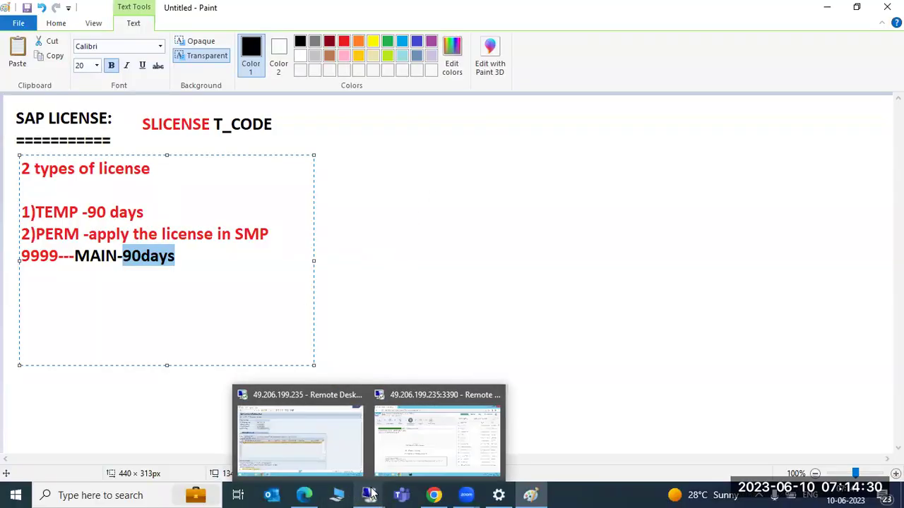
{"action": "left_click", "coordinate": [315, 431]}
{"action": "left_click", "coordinate": [177, 497]}
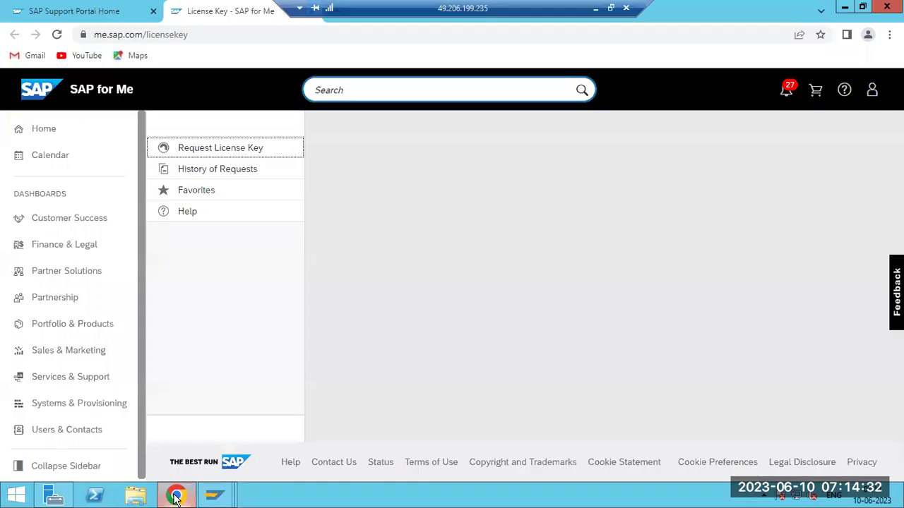
- Pick the ERP Installation from recently used installations and start adding a new system to installation 20602906
{"action": "left_click", "coordinate": [207, 157]}
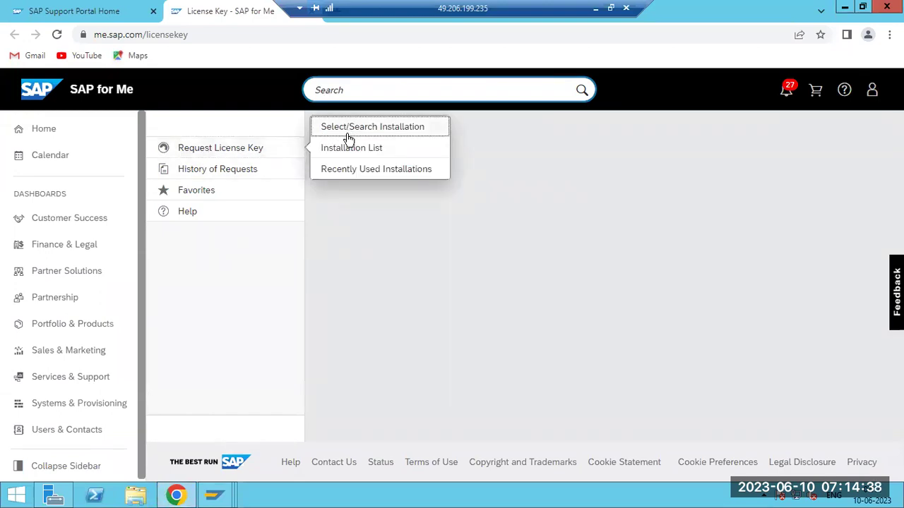
{"action": "left_click", "coordinate": [348, 172]}
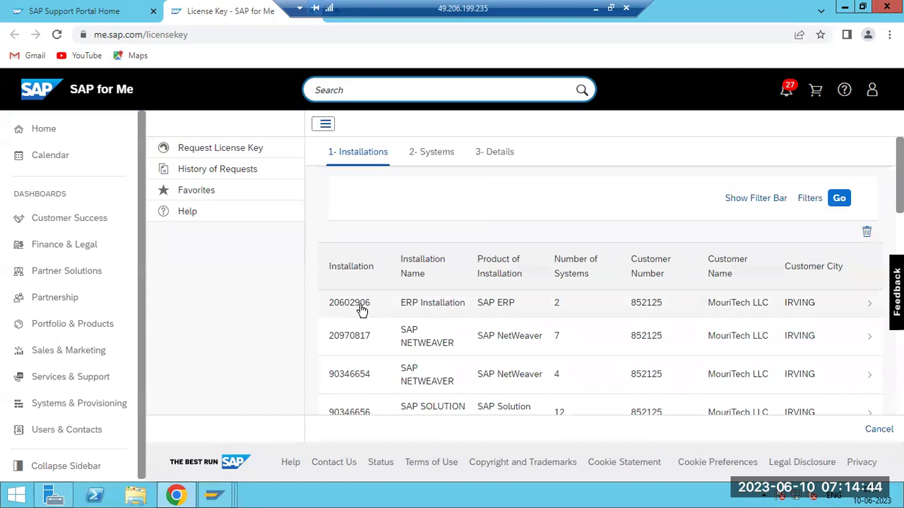
{"action": "left_click", "coordinate": [360, 304]}
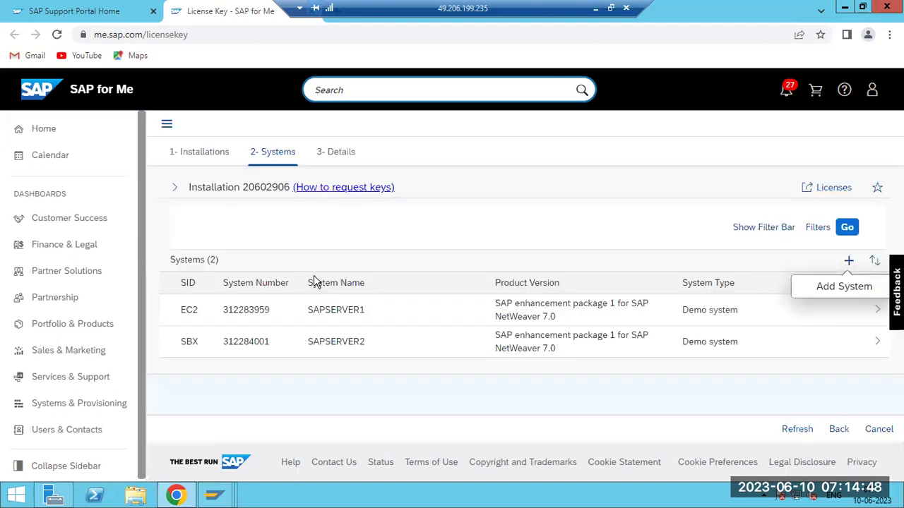
{"action": "left_click", "coordinate": [850, 261]}
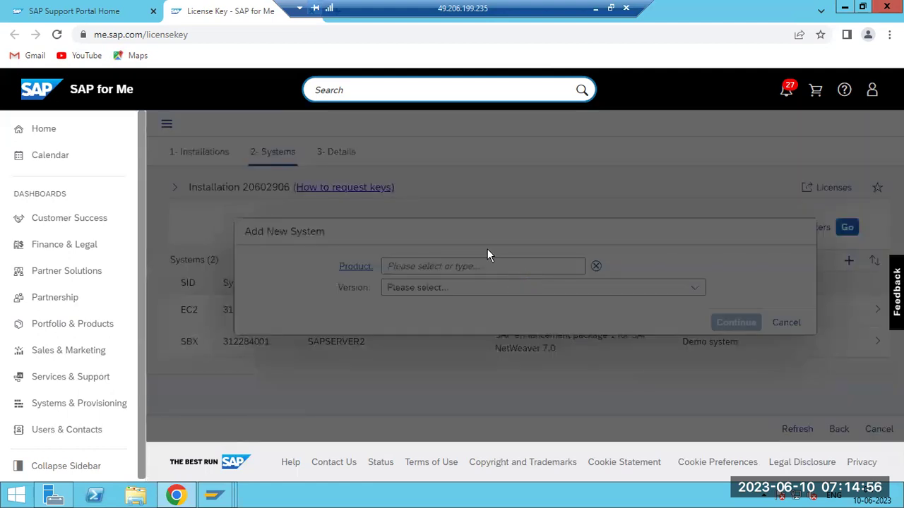
- Choose SAP ERP from the Product dropdown of the Add New System form
{"action": "left_click", "coordinate": [491, 265]}
{"action": "left_click", "coordinate": [500, 267]}
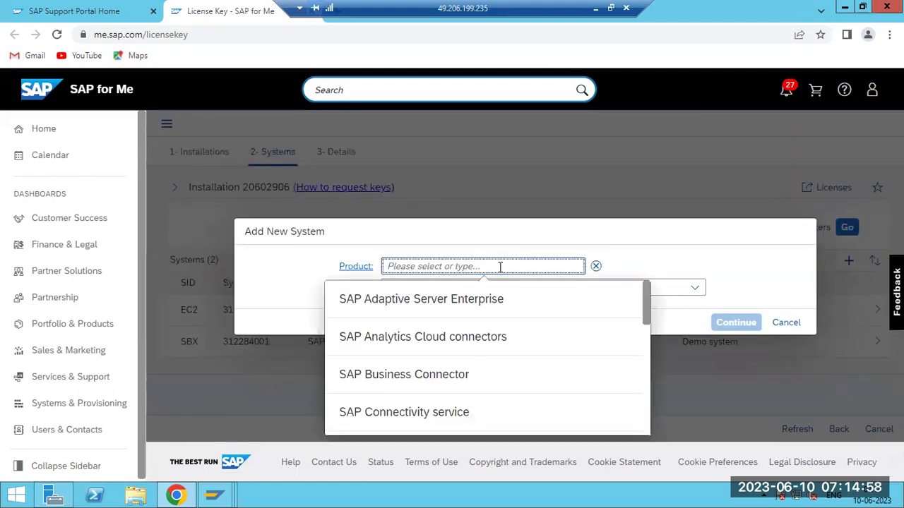
{"action": "scroll", "coordinate": [440, 353], "scroll_direction": "down", "scroll_amount": 5}
{"action": "scroll", "coordinate": [440, 351], "scroll_direction": "up", "scroll_amount": 3}
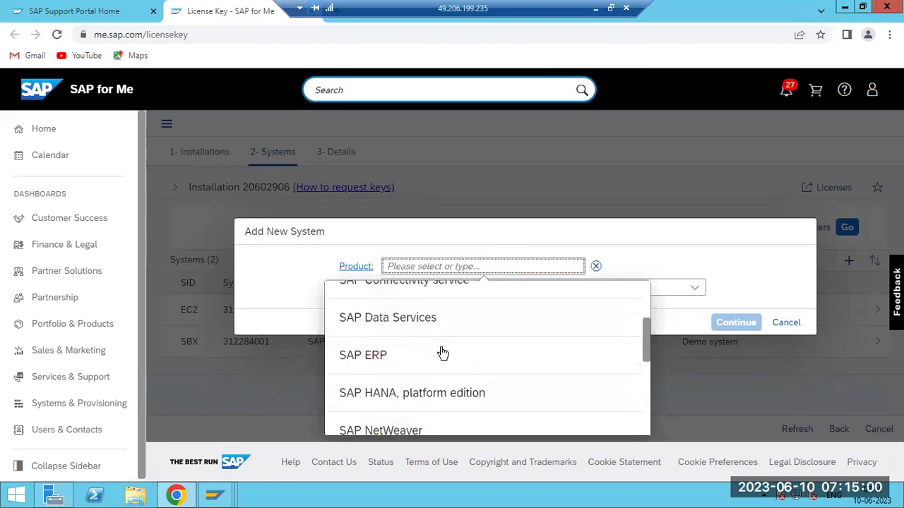
{"action": "left_click", "coordinate": [397, 364]}
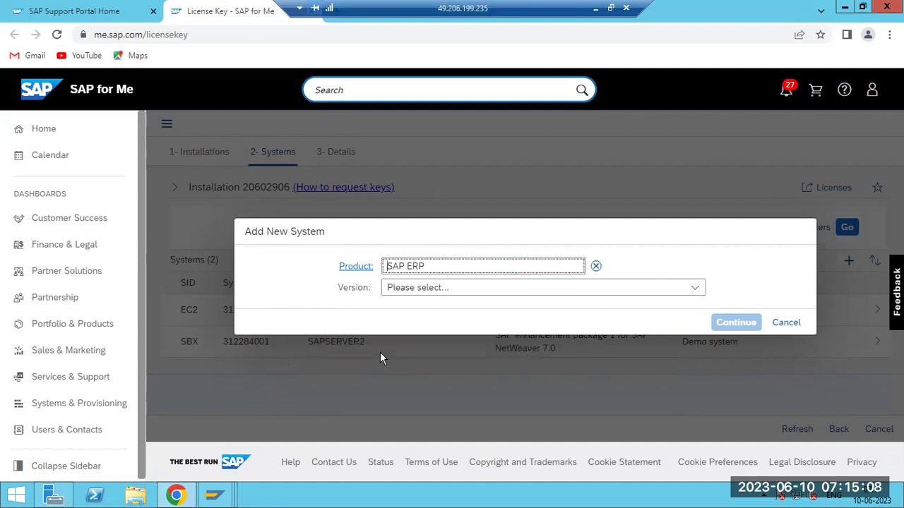
{"action": "left_click", "coordinate": [405, 290]}
- Choose version SAP ERP 6.0 and enter System ID ECP
{"action": "left_click", "coordinate": [413, 326]}
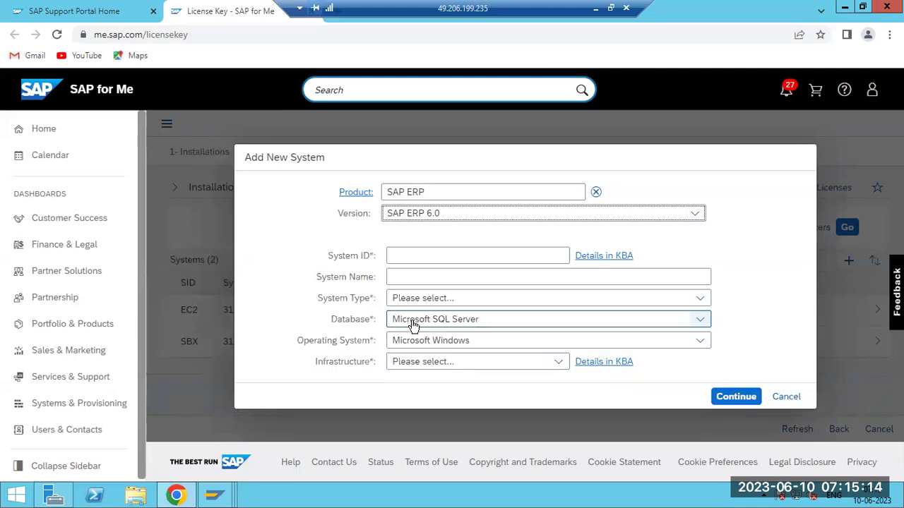
{"action": "left_click", "coordinate": [416, 257]}
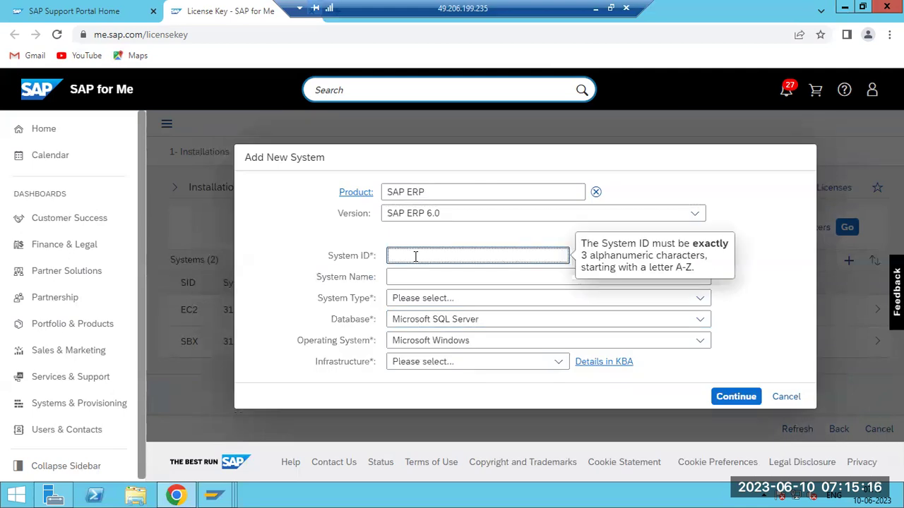
{"action": "type", "text": "ECP"}
{"action": "left_click", "coordinate": [399, 278]}
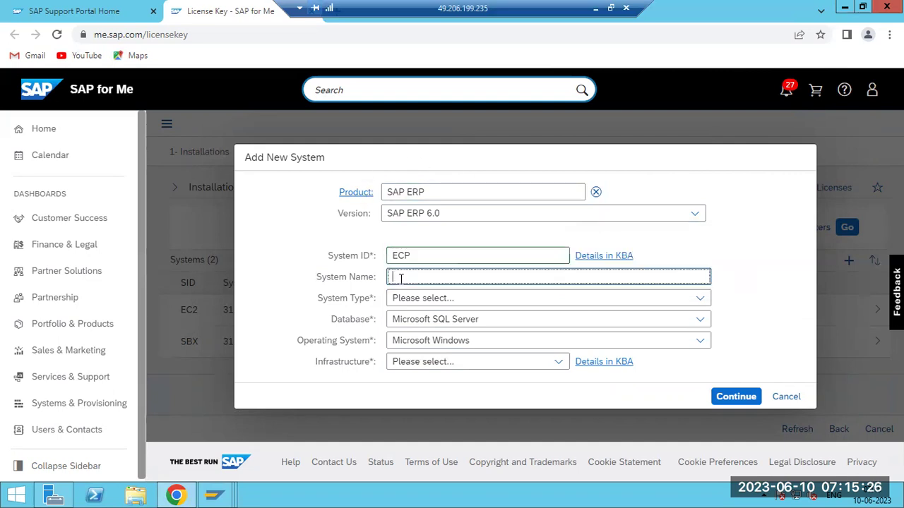
- Set database SAP HANA, infrastructure Private - On Premise, system type Training system, and confirm
{"action": "left_click", "coordinate": [406, 298]}
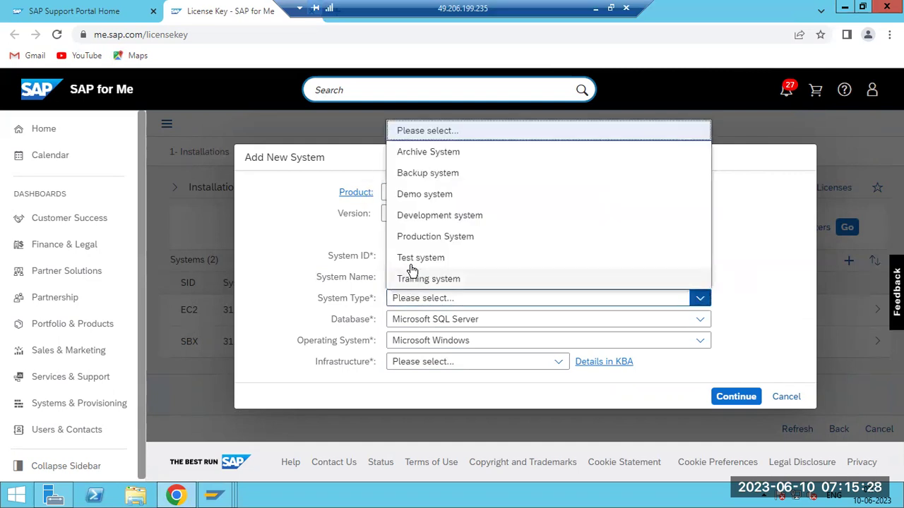
{"action": "left_click", "coordinate": [417, 260]}
{"action": "left_click", "coordinate": [424, 323]}
{"action": "scroll", "coordinate": [434, 290], "scroll_direction": "down", "scroll_amount": 1}
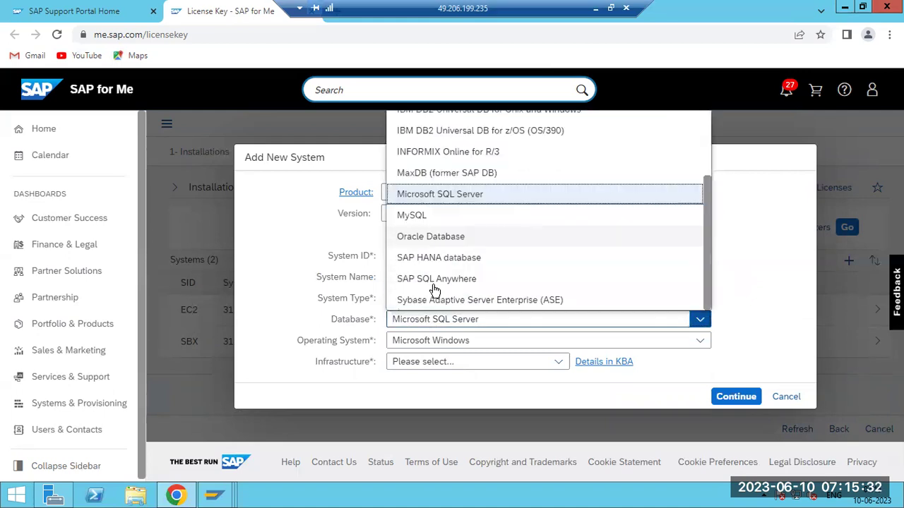
{"action": "left_click", "coordinate": [432, 259]}
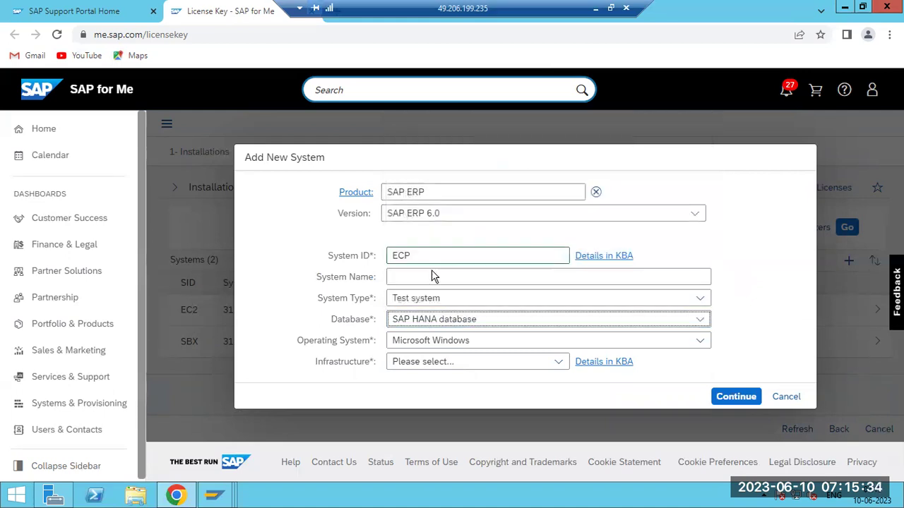
{"action": "left_click", "coordinate": [421, 363]}
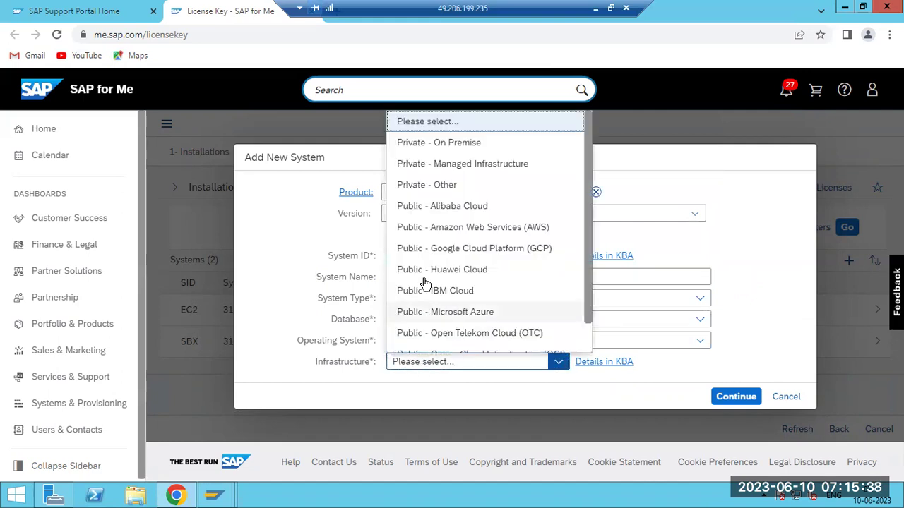
{"action": "left_click", "coordinate": [416, 142]}
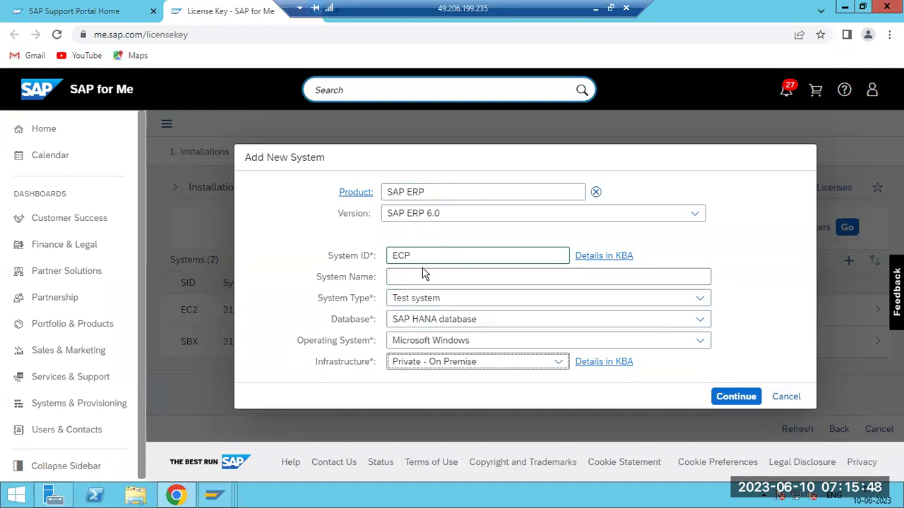
{"action": "left_click", "coordinate": [435, 302]}
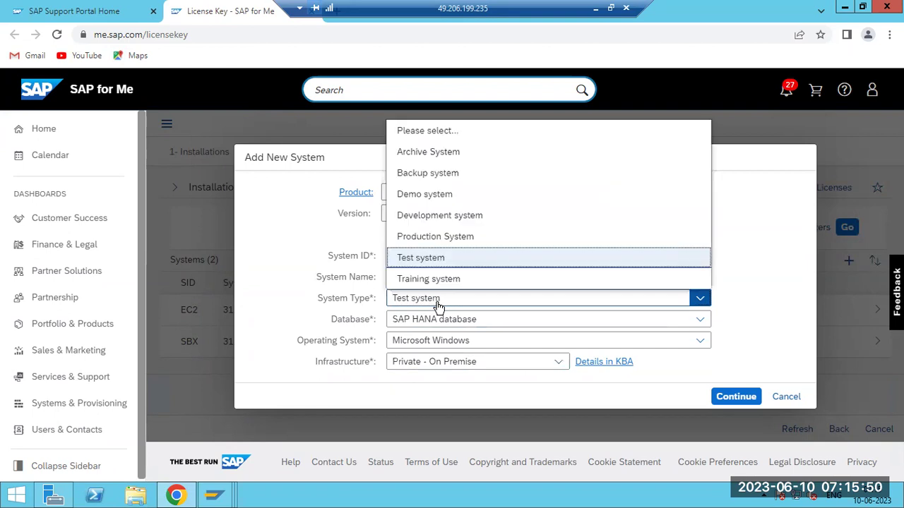
{"action": "left_click", "coordinate": [425, 281]}
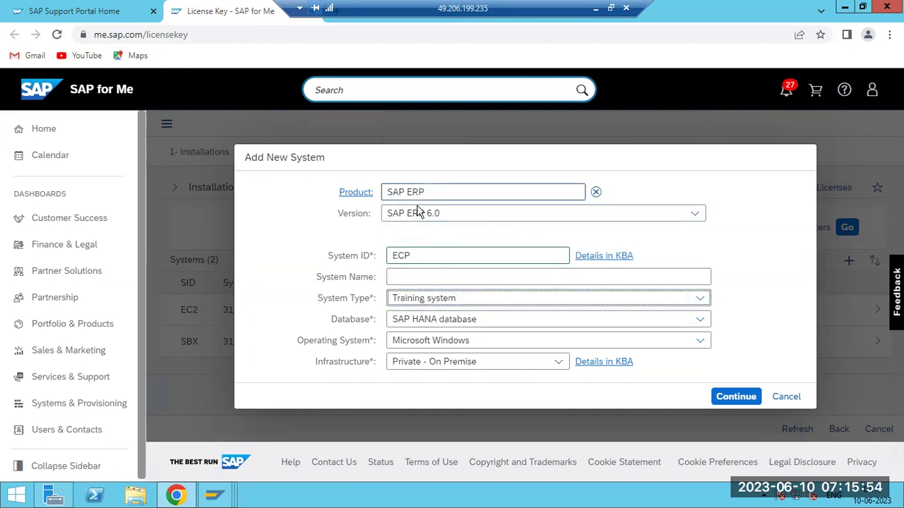
{"action": "left_click", "coordinate": [722, 398]}
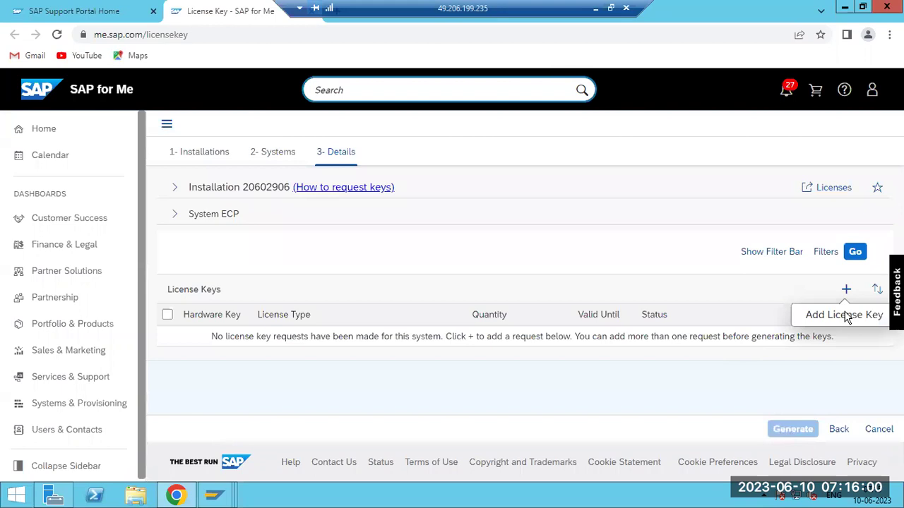
- Start a new license key request with license type Standard ABAP and validity 31-12-9999
{"action": "left_click", "coordinate": [845, 291]}
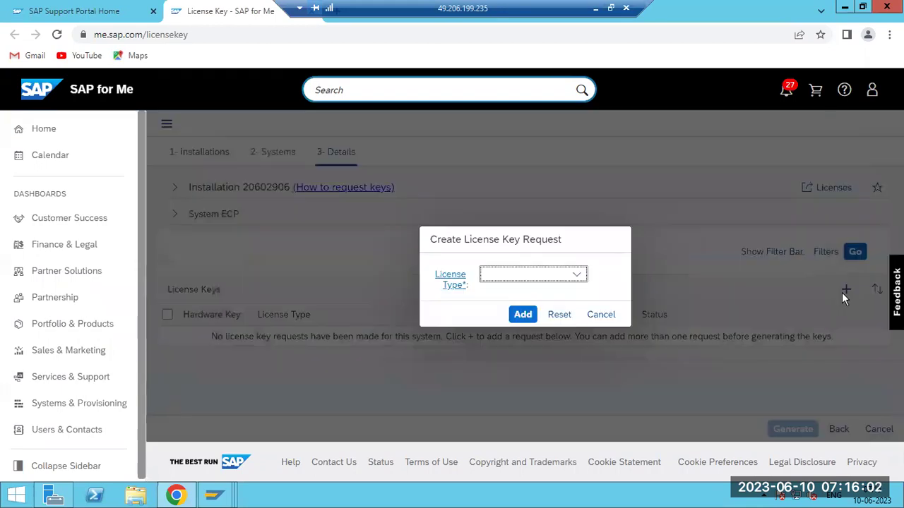
{"action": "left_click", "coordinate": [627, 280]}
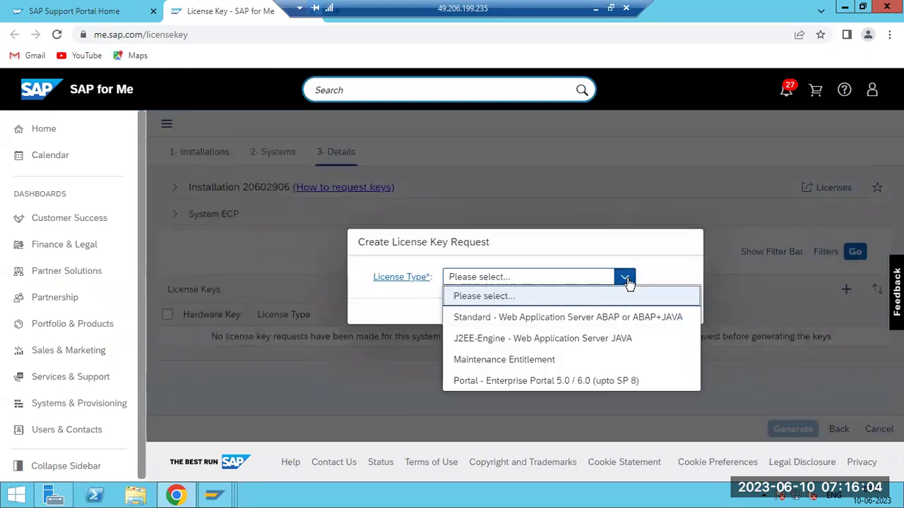
{"action": "left_click", "coordinate": [537, 318]}
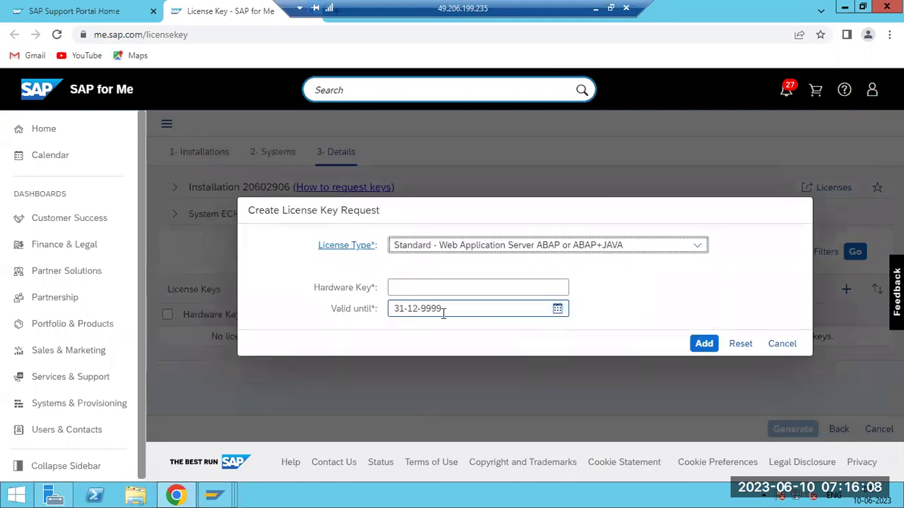
{"action": "left_click_drag", "start_coordinate": [443, 308], "coordinate": [393, 309]}
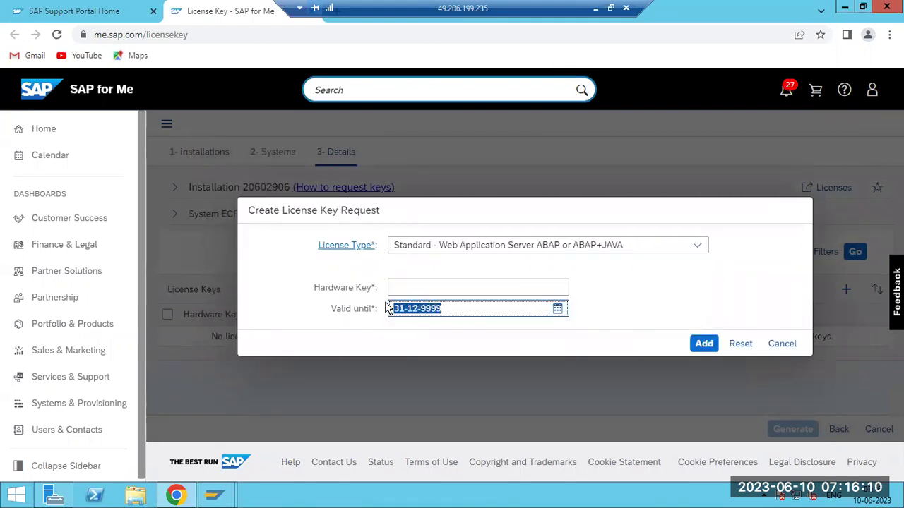
{"action": "left_click", "coordinate": [401, 282]}
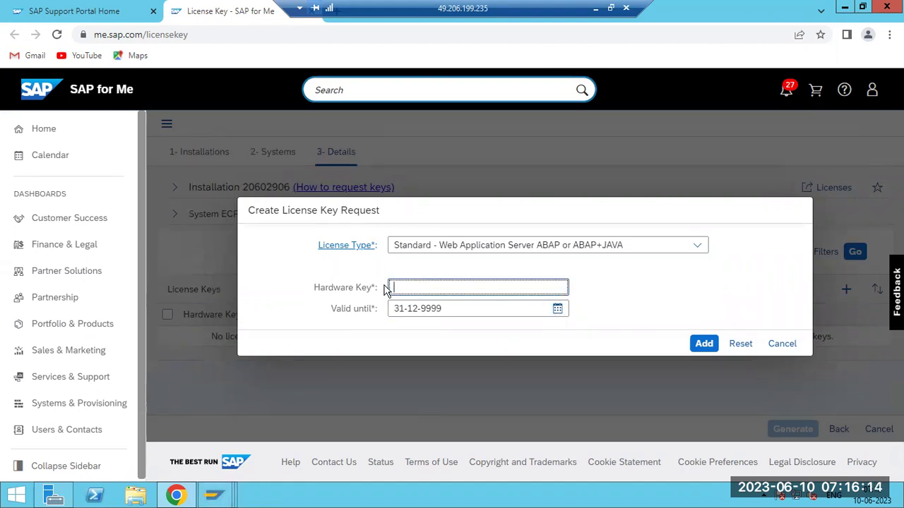
- Copy the active hardware key from SLICENSE into the Hardware Key field and add the request
{"action": "left_click", "coordinate": [215, 494]}
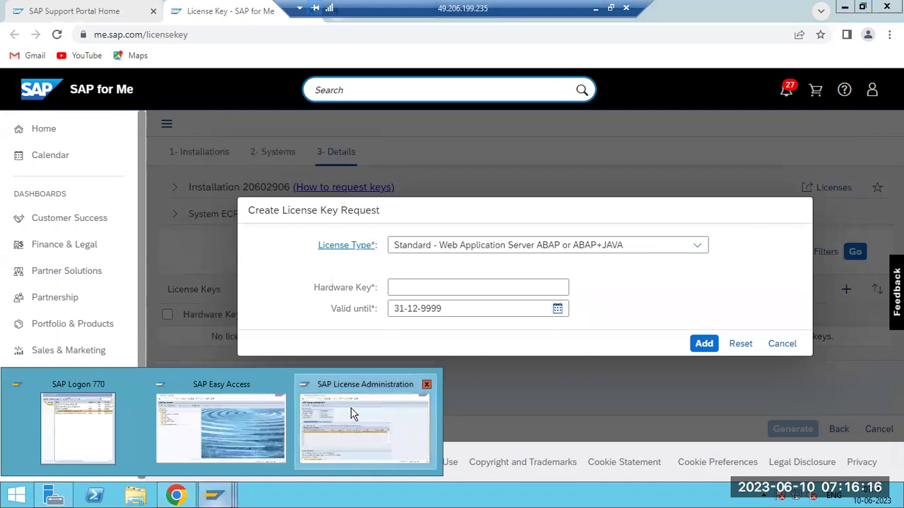
{"action": "left_click", "coordinate": [353, 415]}
{"action": "left_click_drag", "start_coordinate": [142, 121], "coordinate": [198, 132]}
{"action": "key", "text": "ctrl+c"}
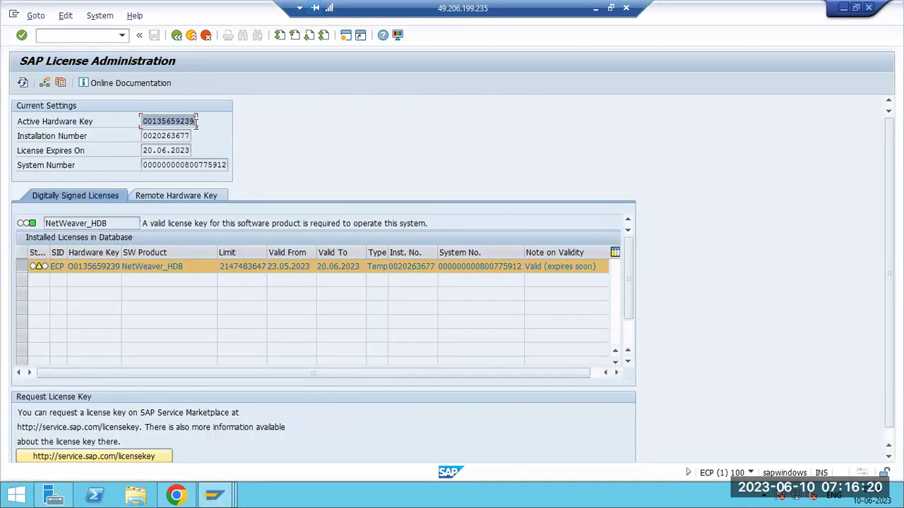
{"action": "left_click", "coordinate": [176, 495]}
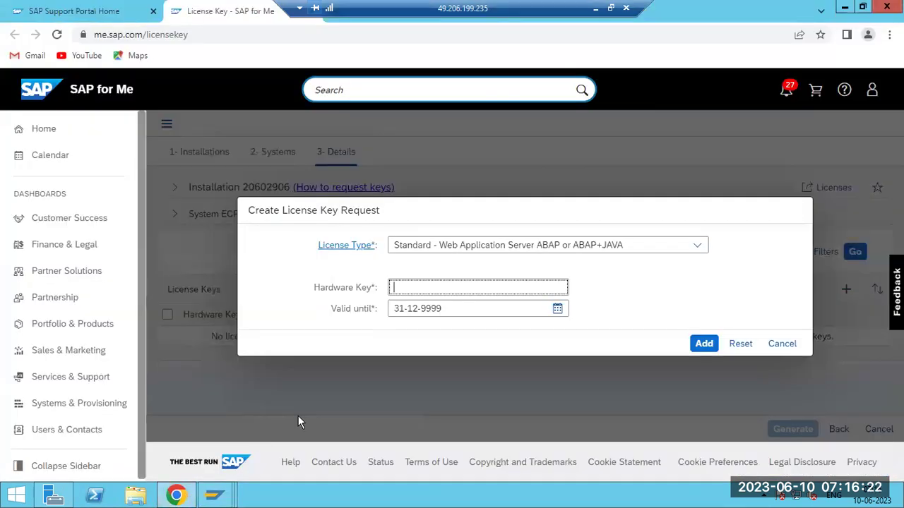
{"action": "key", "text": "ctrl+v"}
{"action": "left_click", "coordinate": [704, 344]}
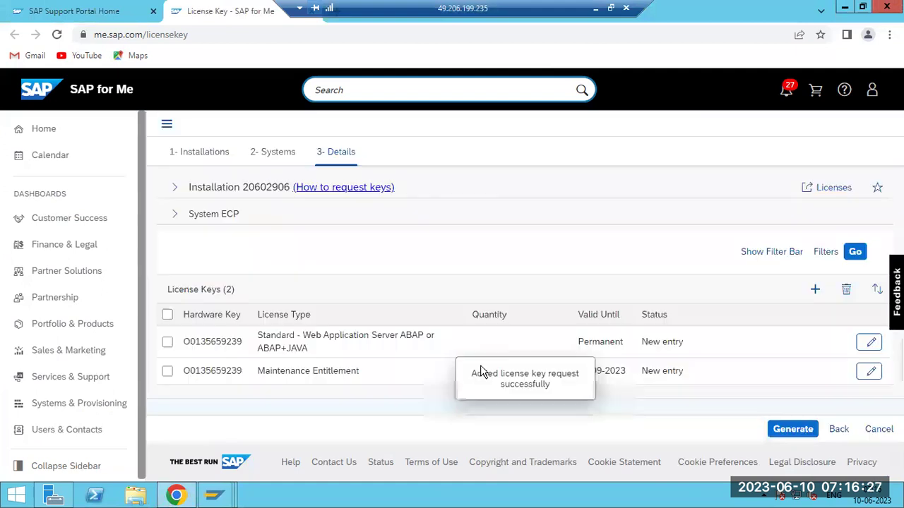
{"action": "left_click", "coordinate": [168, 314]}
- Generate the NetWeaver_HDB and Maintenance_HDB ECP keys, download them as ECP.txt, and open it in Notepad
{"action": "left_click_drag", "start_coordinate": [579, 371], "coordinate": [630, 374]}
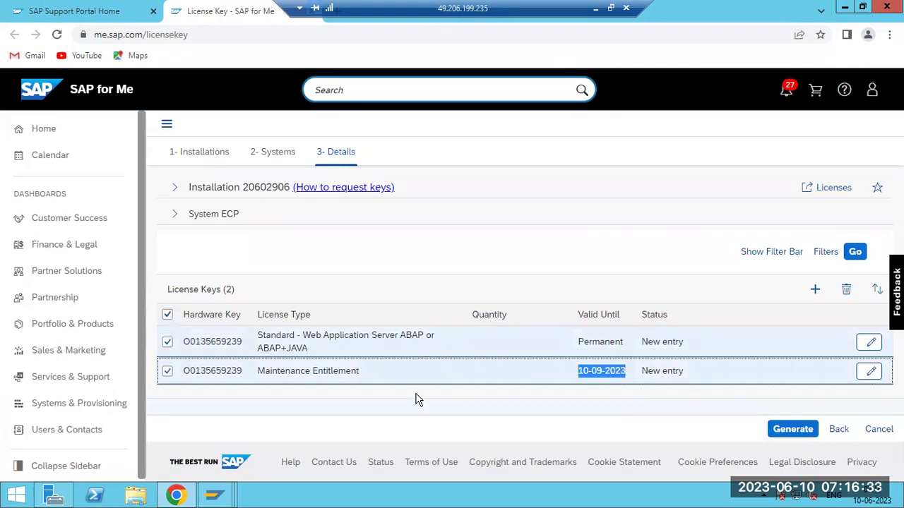
{"action": "left_click", "coordinate": [805, 429]}
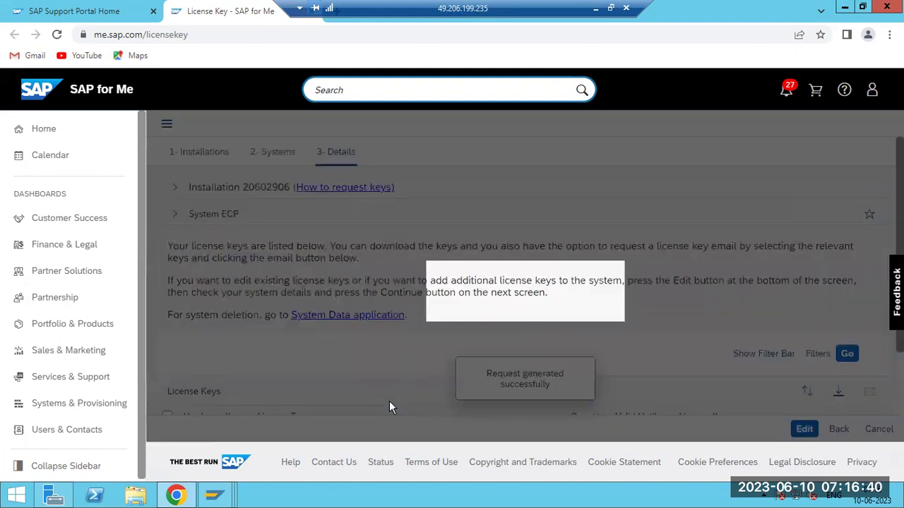
{"action": "scroll", "coordinate": [392, 408], "scroll_direction": "down", "scroll_amount": 1}
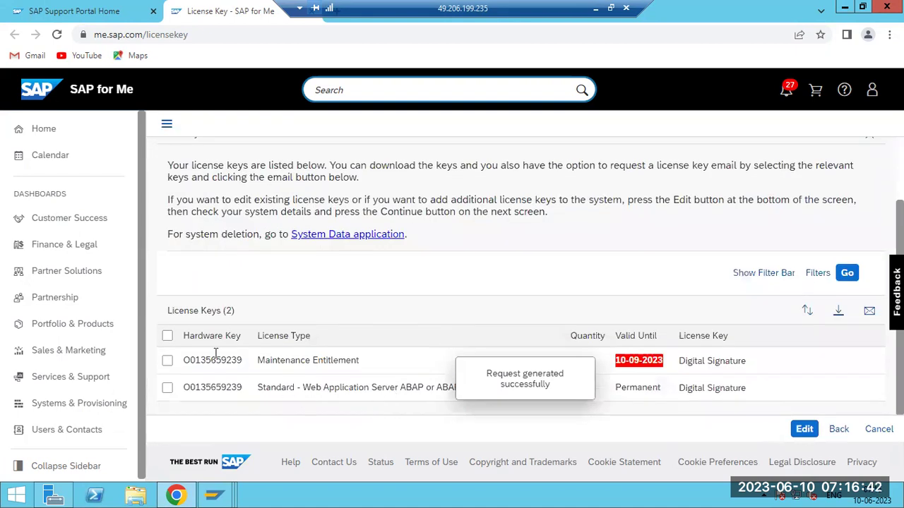
{"action": "left_click", "coordinate": [168, 336]}
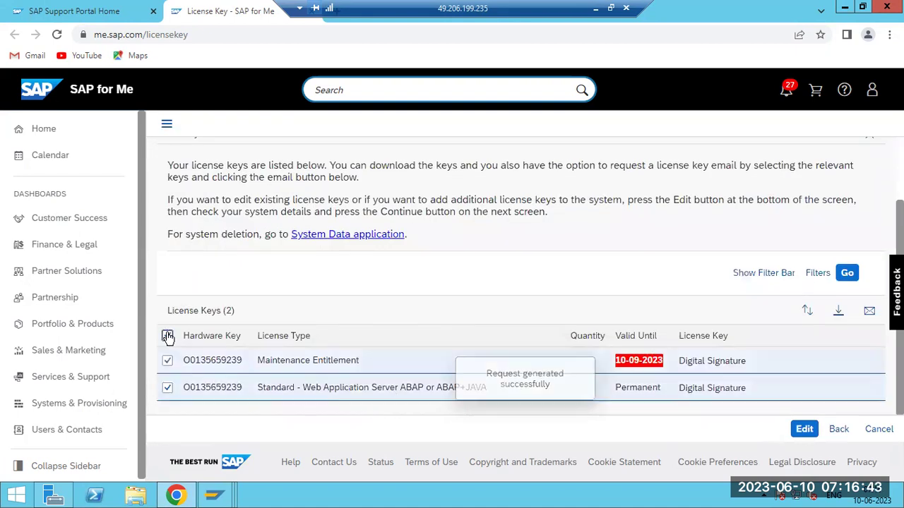
{"action": "left_click", "coordinate": [836, 314]}
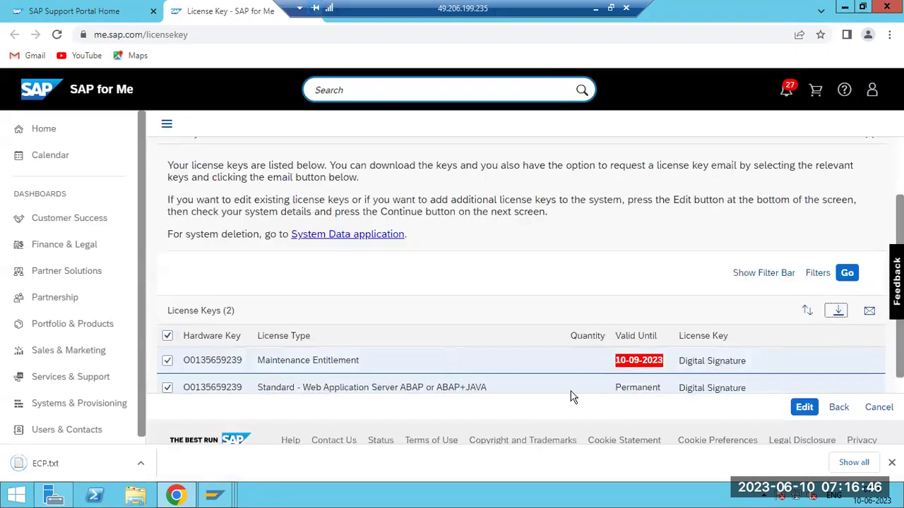
{"action": "left_click", "coordinate": [17, 465]}
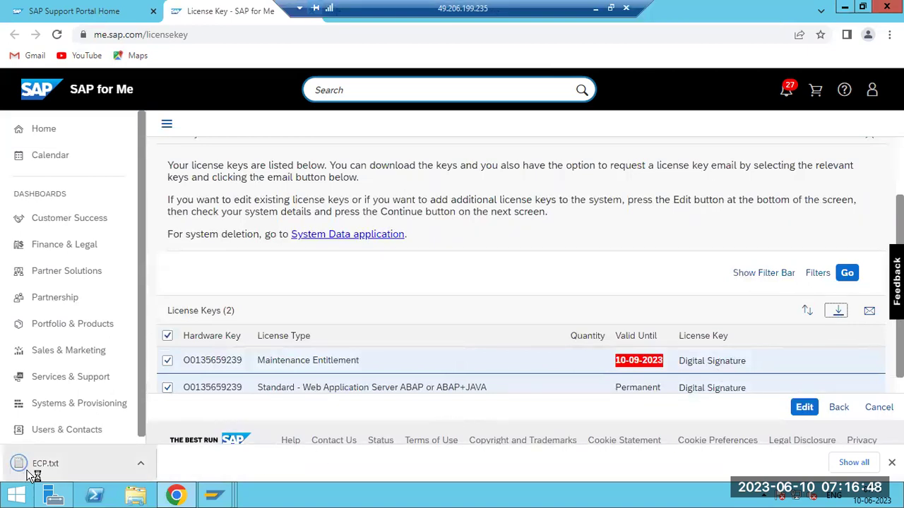
{"action": "left_click_drag", "start_coordinate": [188, 167], "coordinate": [360, 409]}
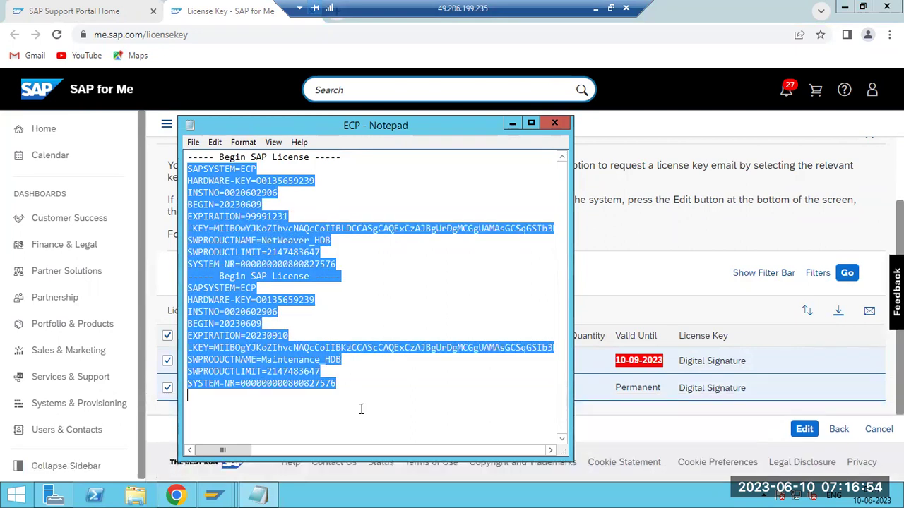
- Review the NetWeaver_HDB (expires 99991231) and Maintenance_HDB (expires 20230910) blocks in ECP.txt, then close it
{"action": "left_click", "coordinate": [360, 410]}
{"action": "left_click_drag", "start_coordinate": [345, 265], "coordinate": [178, 175]}
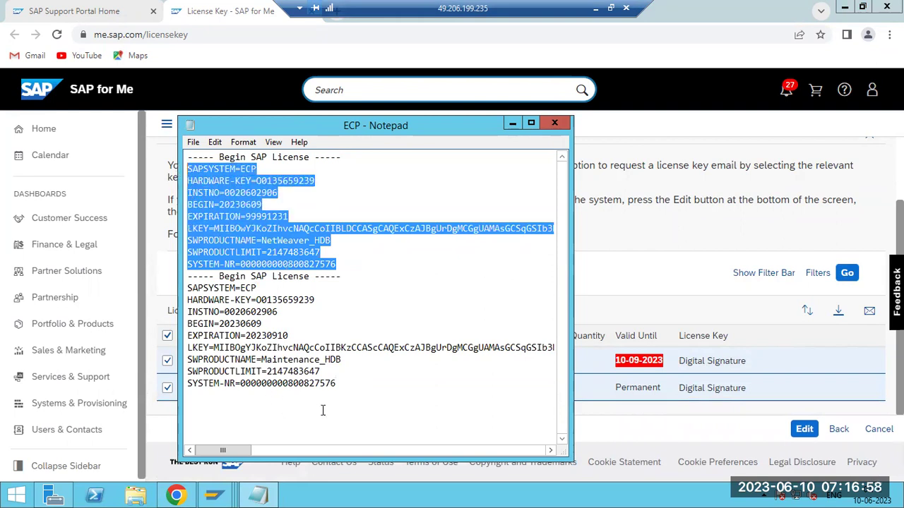
{"action": "left_click_drag", "start_coordinate": [347, 397], "coordinate": [185, 295]}
{"action": "left_click_drag", "start_coordinate": [250, 337], "coordinate": [289, 336]}
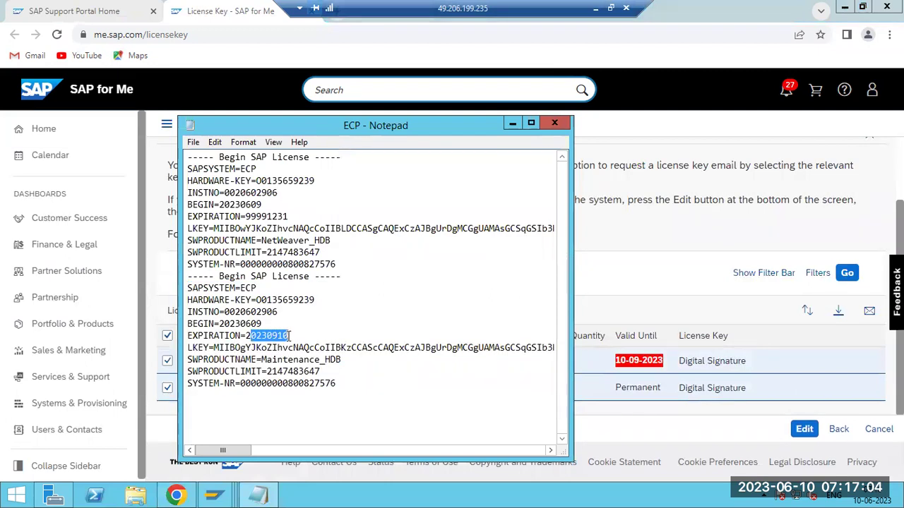
{"action": "left_click", "coordinate": [554, 123]}
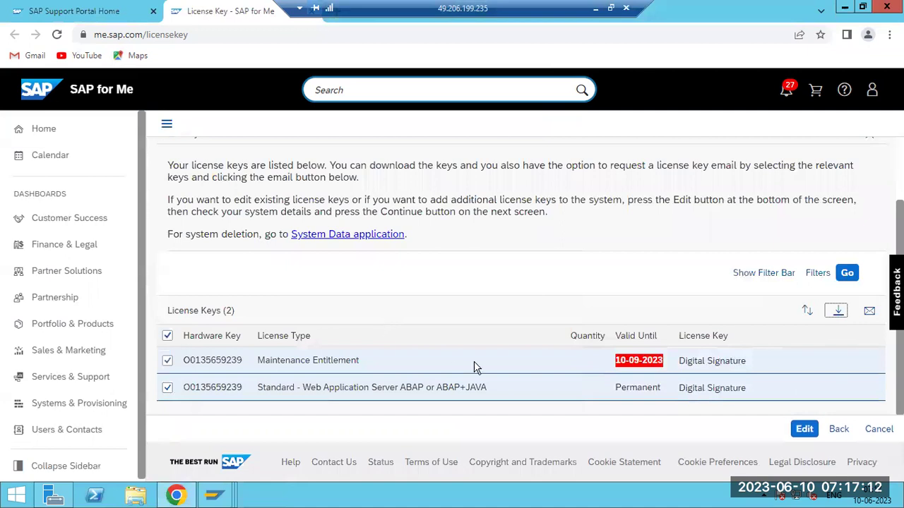
- Go back to the systems list and view the ECP system's details, cancelling the edit without changes
{"action": "left_click", "coordinate": [839, 429]}
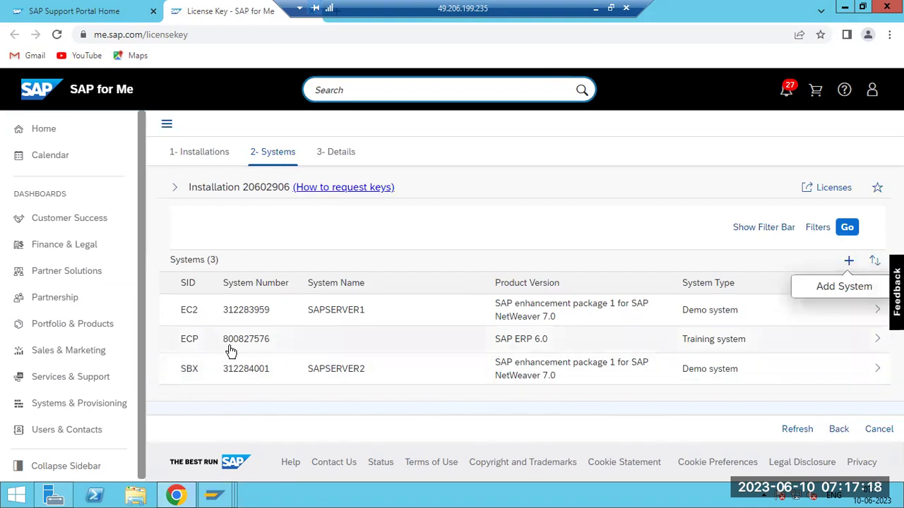
{"action": "left_click", "coordinate": [256, 351]}
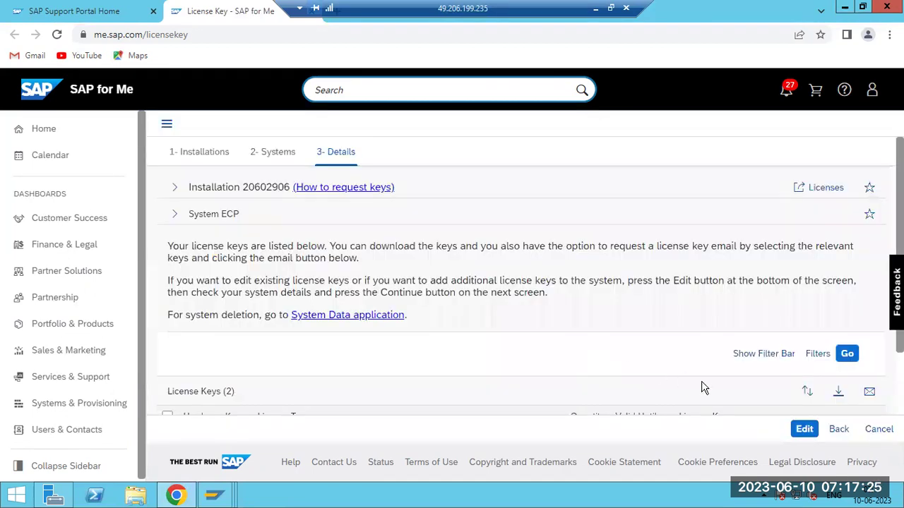
{"action": "left_click", "coordinate": [802, 429]}
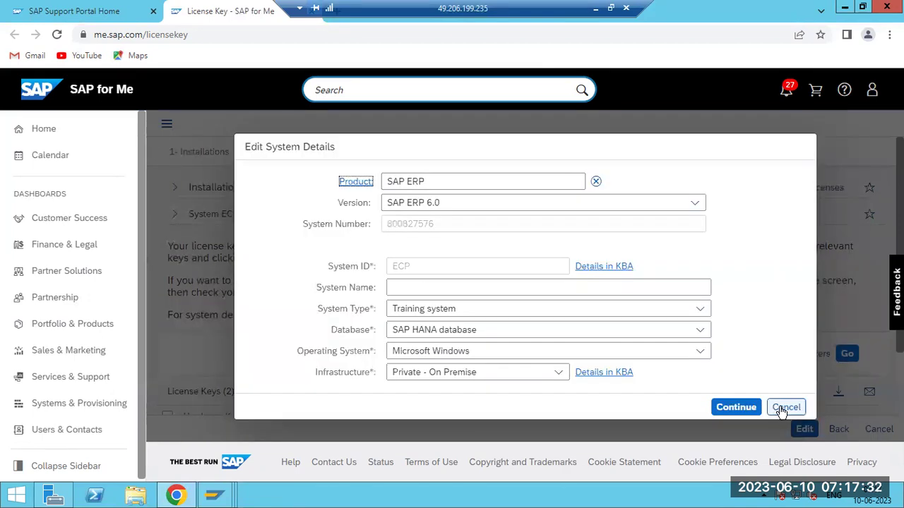
{"action": "left_click", "coordinate": [786, 407]}
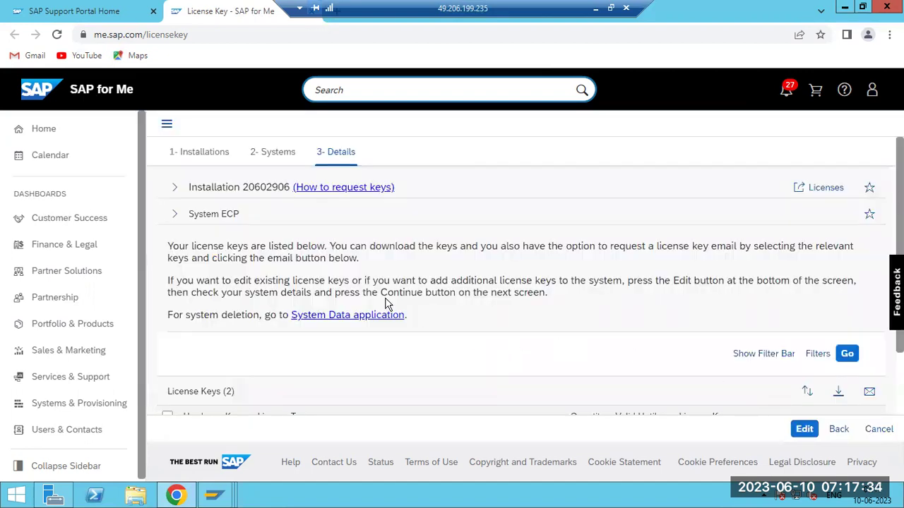
- Return to the systems list and exit the SAP for Me license key pages
{"action": "left_click", "coordinate": [204, 159]}
{"action": "left_click", "coordinate": [263, 161]}
{"action": "left_click", "coordinate": [216, 157]}
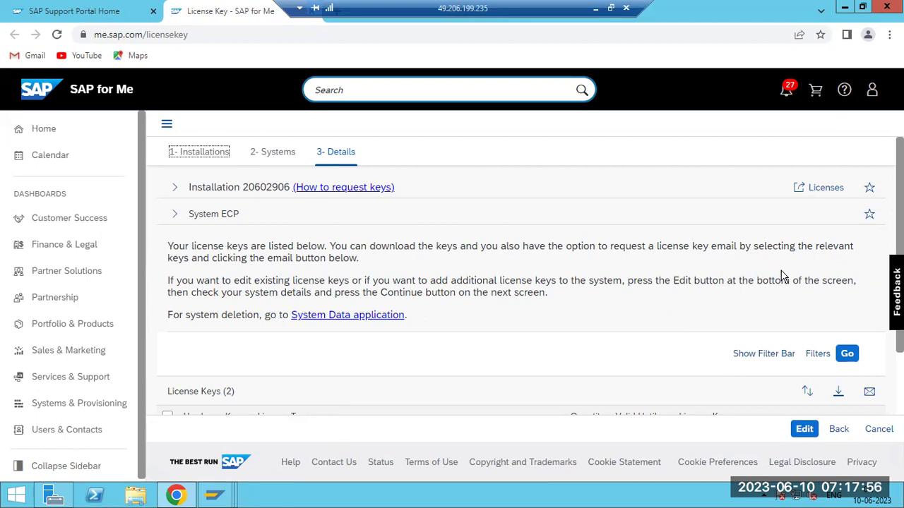
{"action": "left_click", "coordinate": [842, 432]}
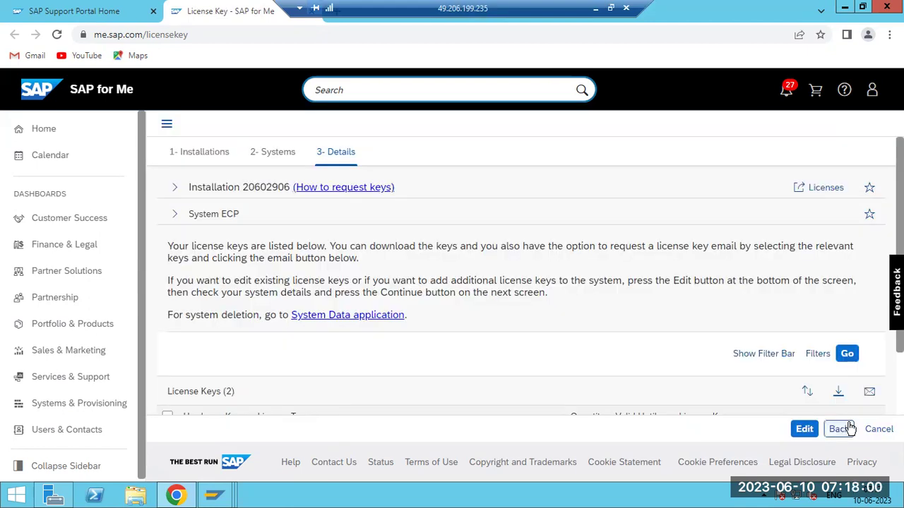
{"action": "left_click", "coordinate": [837, 431]}
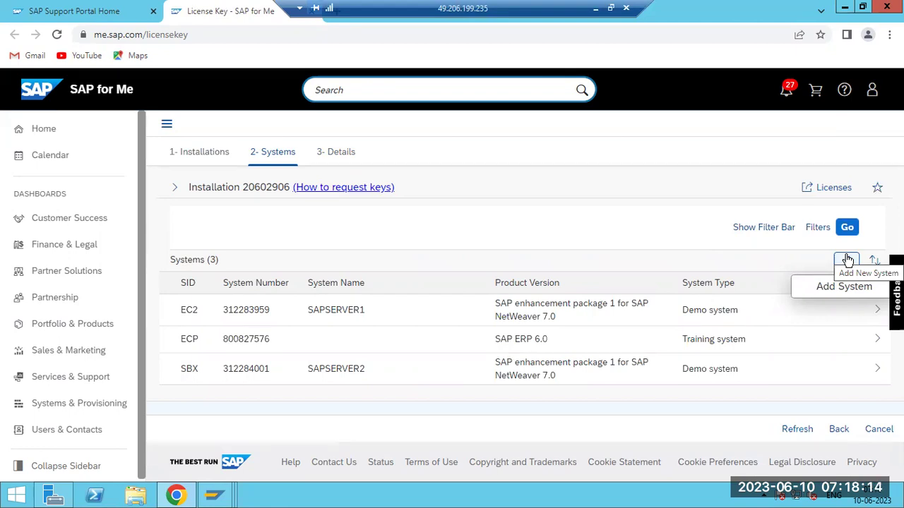
{"action": "left_click", "coordinate": [877, 430]}
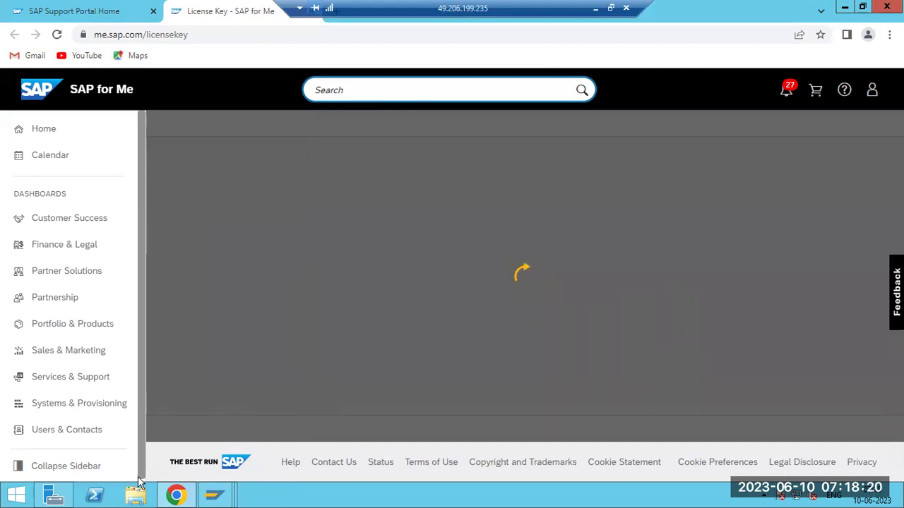
- In SLICENSE, install ECP.txt from Downloads as a new license, allowing SAP GUI to read the file
{"action": "mouse_move", "coordinate": [214, 495]}
{"action": "left_click", "coordinate": [326, 429]}
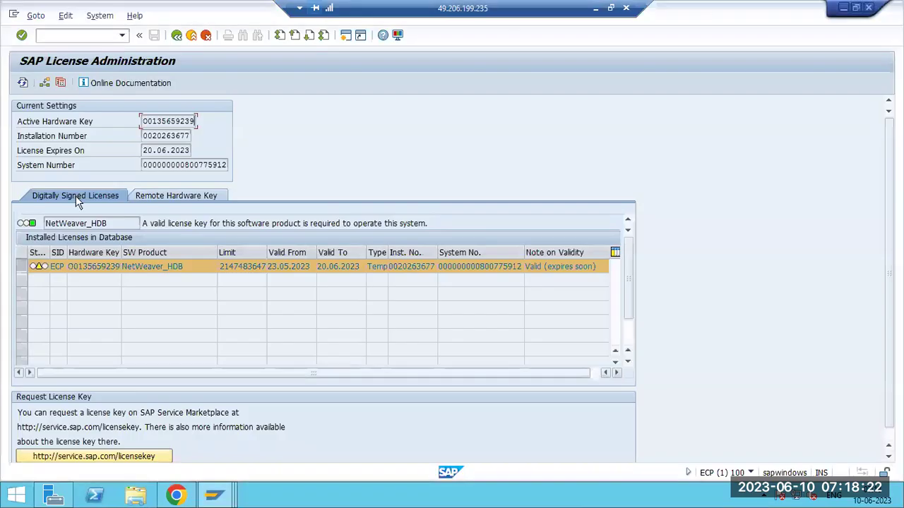
{"action": "left_click", "coordinate": [122, 37]}
{"action": "left_click", "coordinate": [118, 36]}
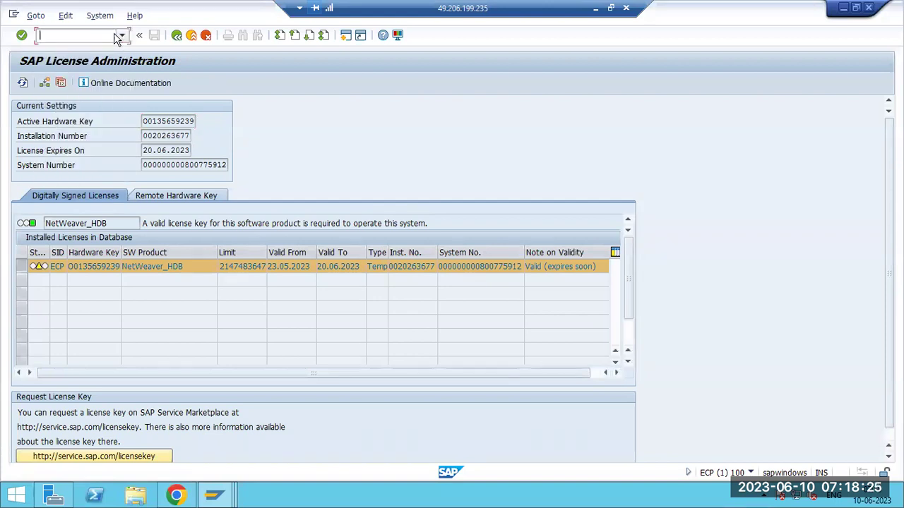
{"action": "left_click", "coordinate": [45, 83]}
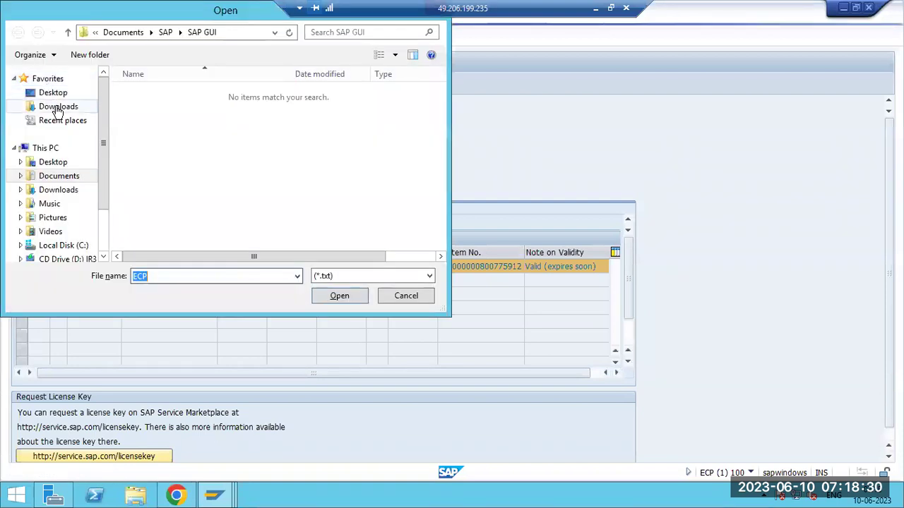
{"action": "left_click", "coordinate": [57, 107]}
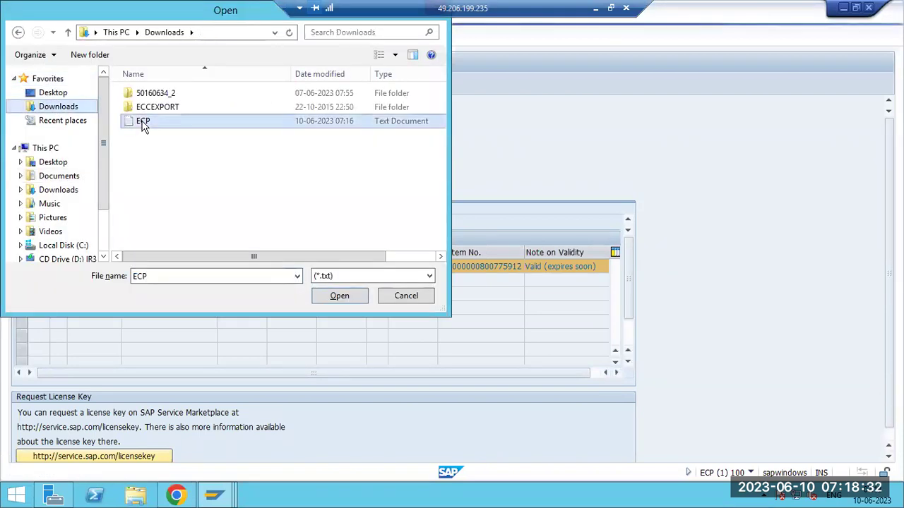
{"action": "double_click", "coordinate": [144, 121]}
{"action": "left_click", "coordinate": [280, 271]}
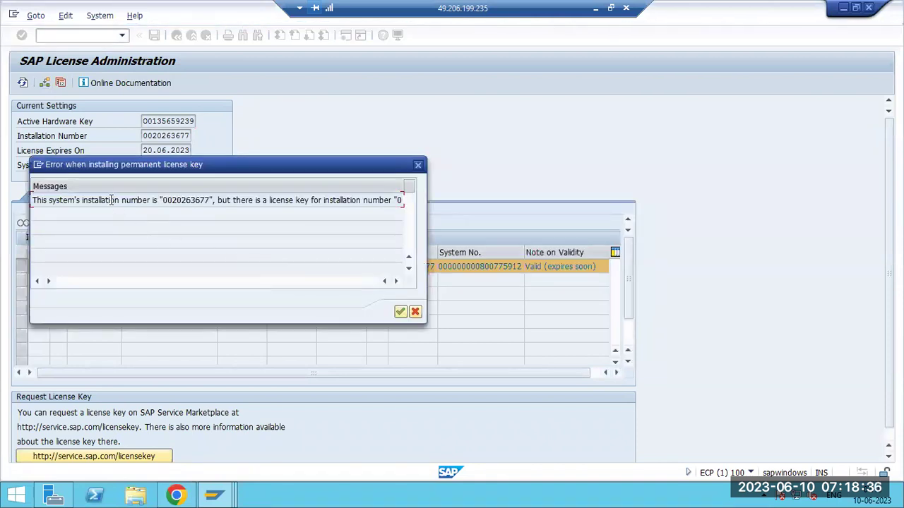
- Check the installation number cited in the mismatch error and dismiss the error
{"action": "left_click_drag", "start_coordinate": [111, 200], "coordinate": [248, 206]}
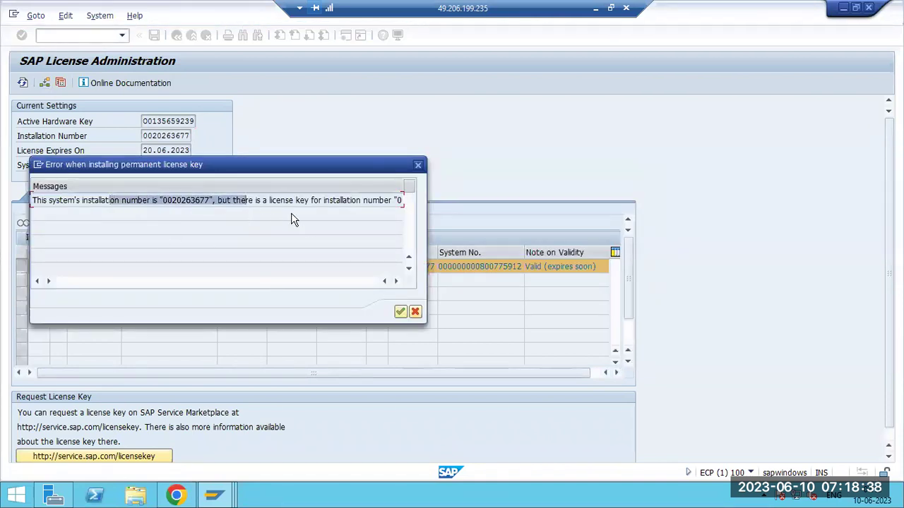
{"action": "left_click", "coordinate": [186, 202]}
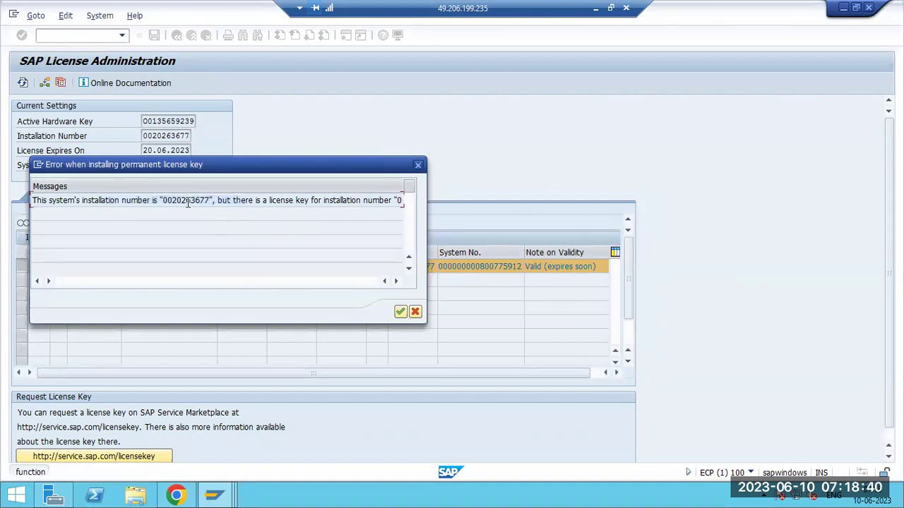
{"action": "left_click_drag", "start_coordinate": [162, 201], "coordinate": [214, 201]}
{"action": "left_click", "coordinate": [415, 312]}
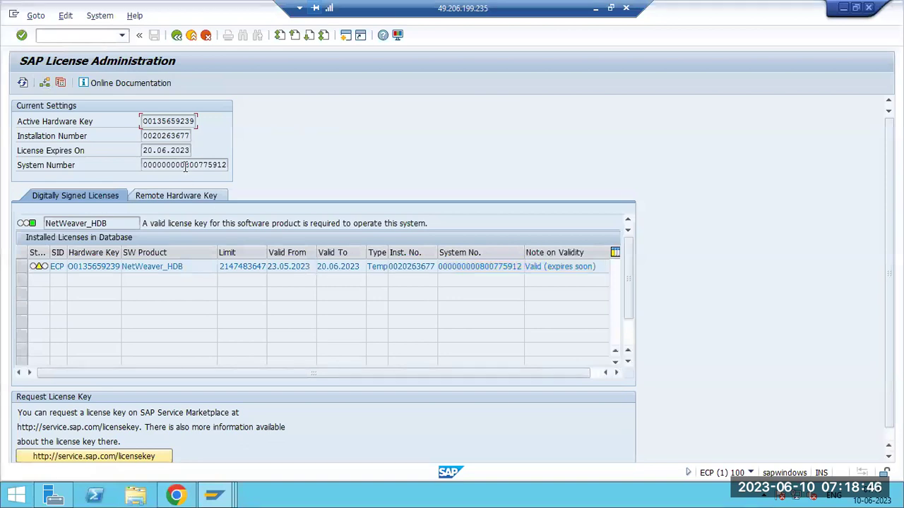
{"action": "left_click_drag", "start_coordinate": [141, 134], "coordinate": [190, 137]}
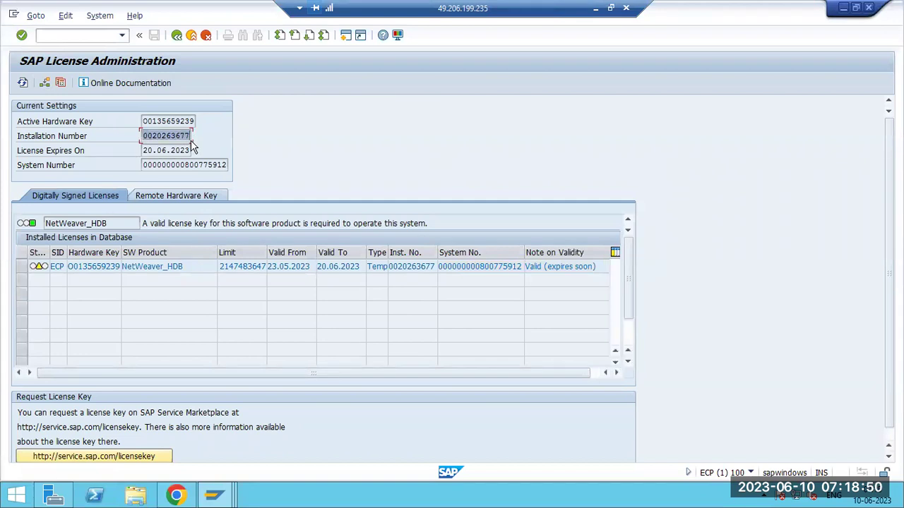
{"action": "key", "text": "ctrl+c"}
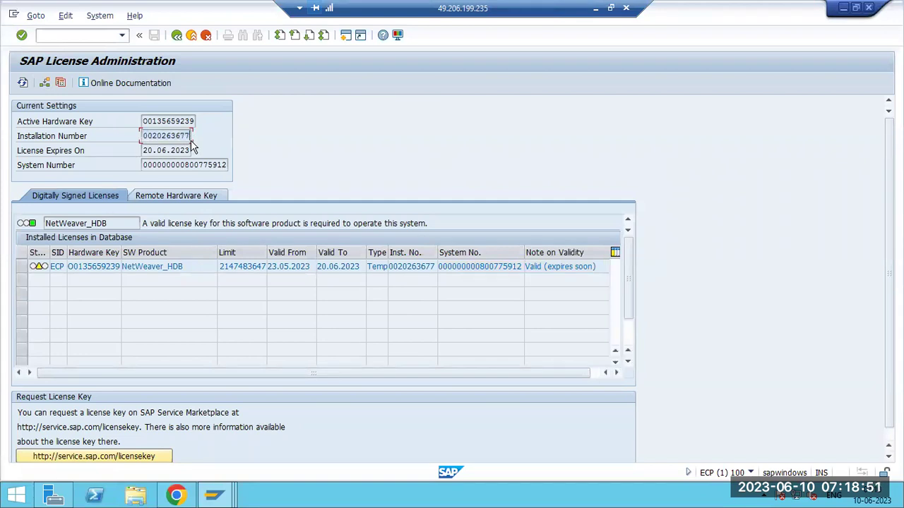
{"action": "left_click", "coordinate": [21, 269]}
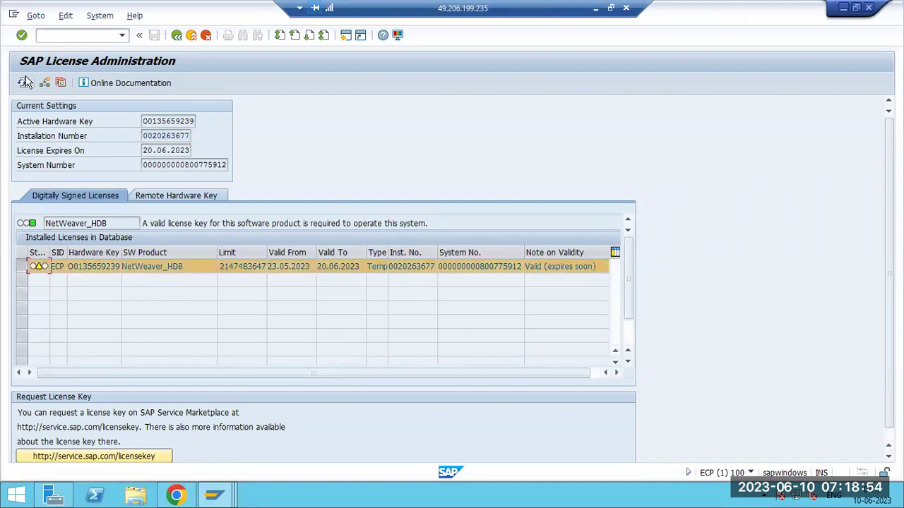
{"action": "left_click", "coordinate": [135, 497]}
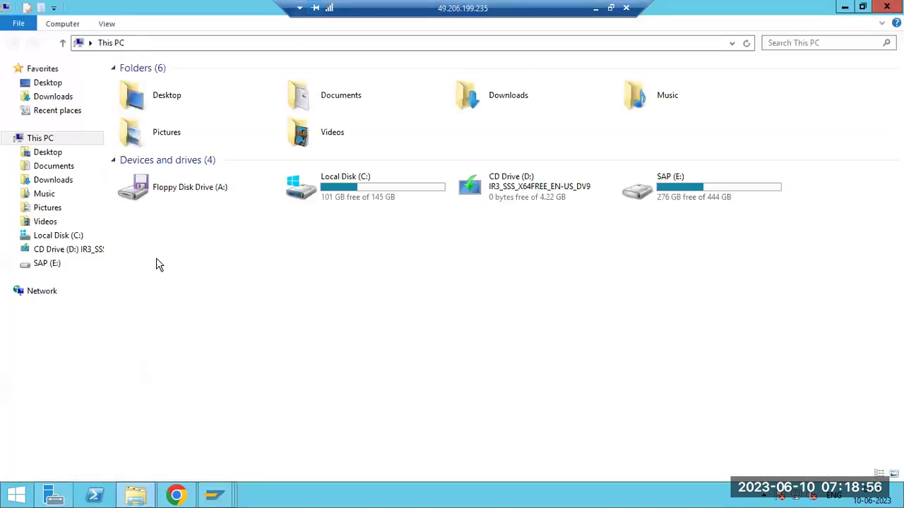
- Open ECP.txt from Downloads in Notepad and position it beside the SAP screen
{"action": "left_click", "coordinate": [51, 98]}
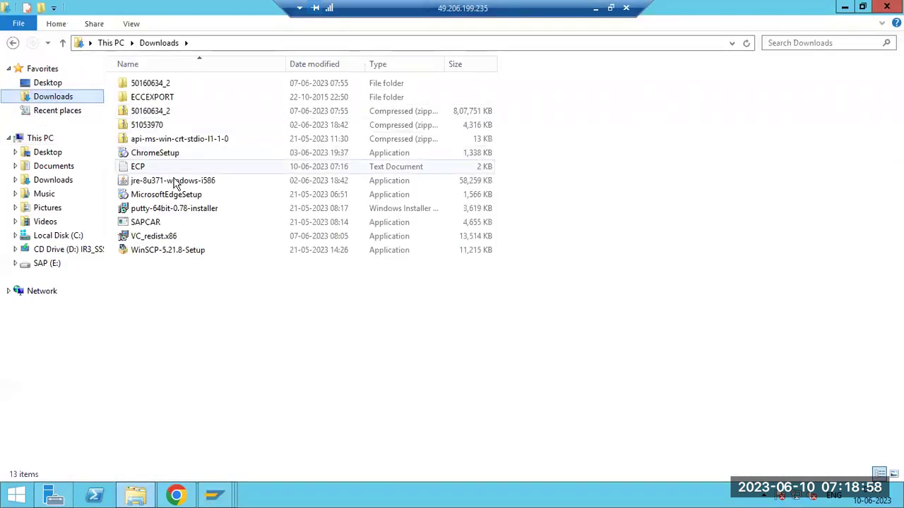
{"action": "double_click", "coordinate": [139, 172]}
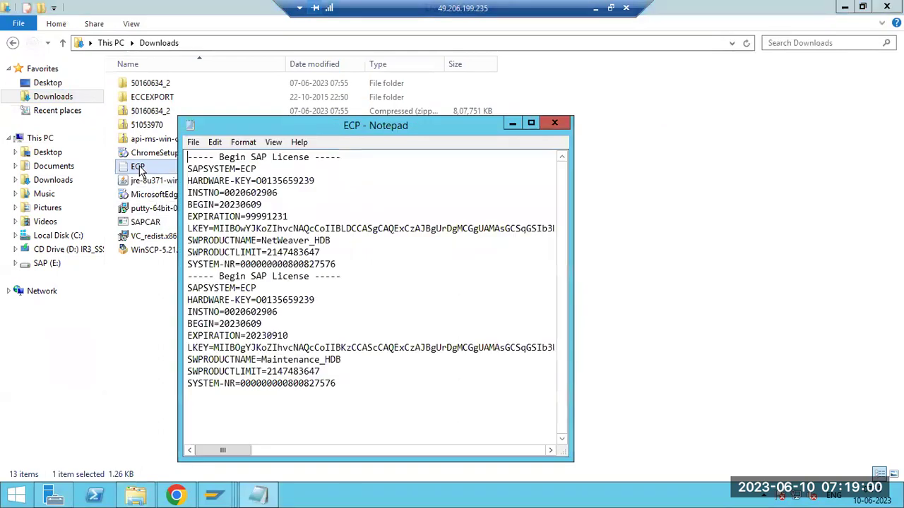
{"action": "left_click", "coordinate": [845, 7]}
{"action": "left_click_drag", "start_coordinate": [336, 130], "coordinate": [495, 75]}
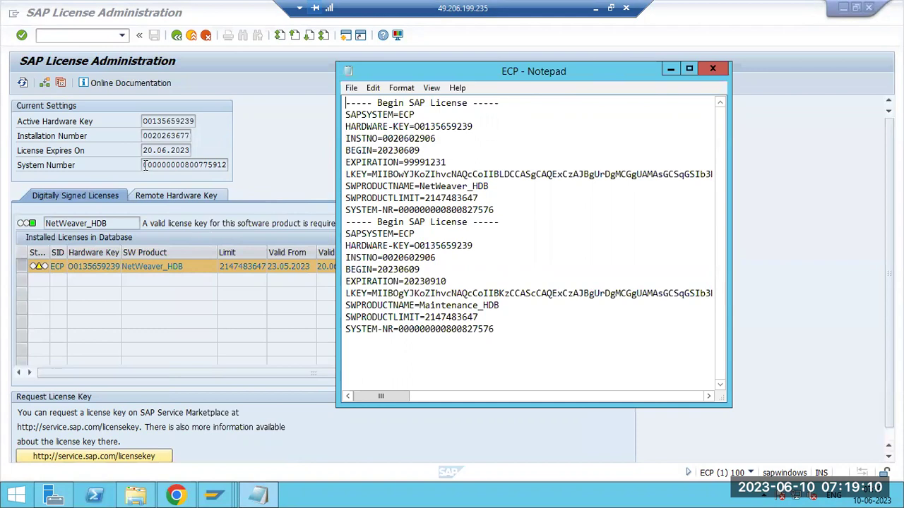
- Replace the first SYSTEM-NR's trailing digits with 800775912 from the SAP System Number field
{"action": "left_click_drag", "start_coordinate": [144, 164], "coordinate": [229, 166]}
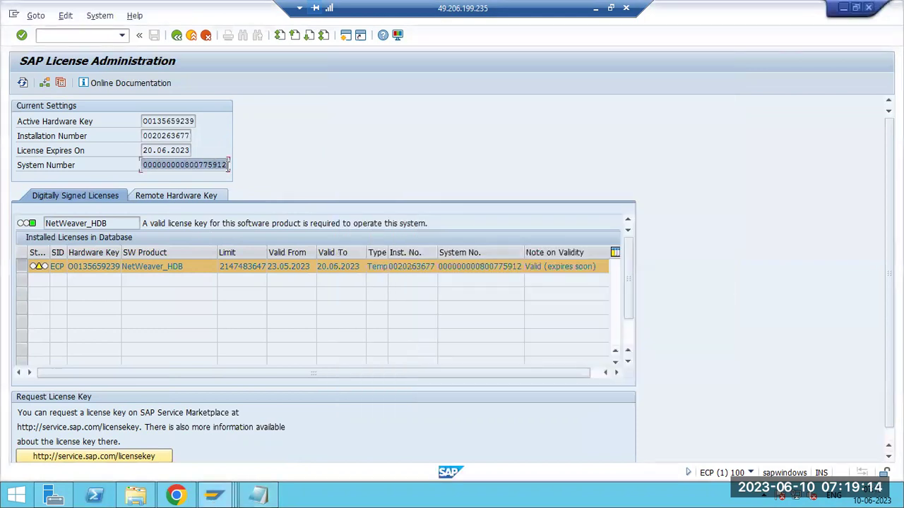
{"action": "left_click_drag", "start_coordinate": [184, 165], "coordinate": [228, 166]}
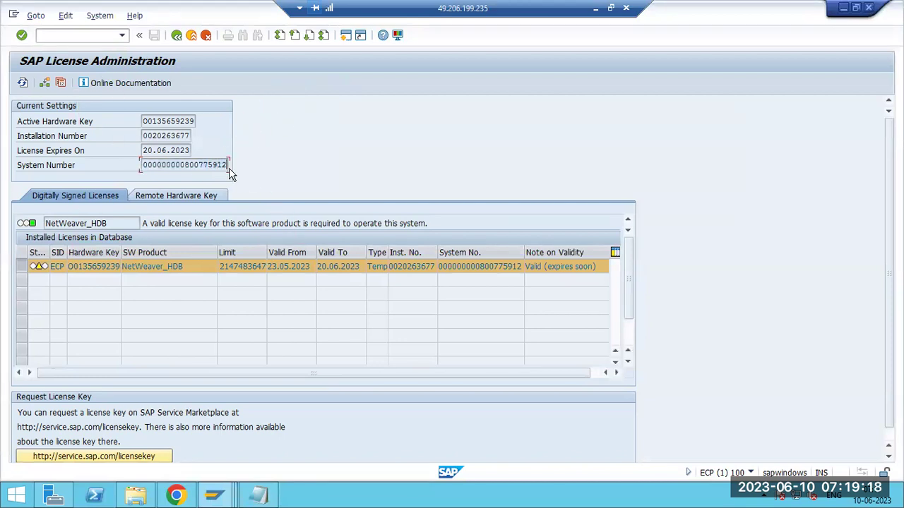
{"action": "left_click", "coordinate": [258, 495]}
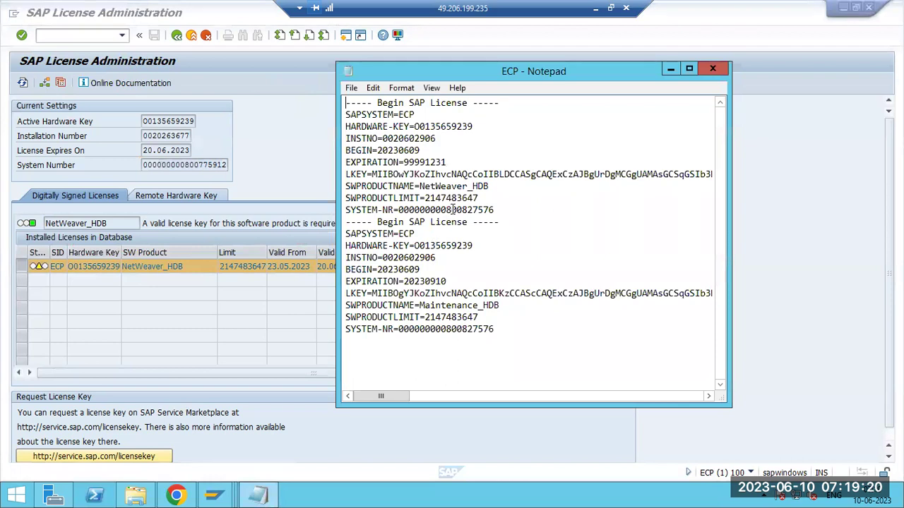
{"action": "left_click_drag", "start_coordinate": [447, 210], "coordinate": [493, 212]}
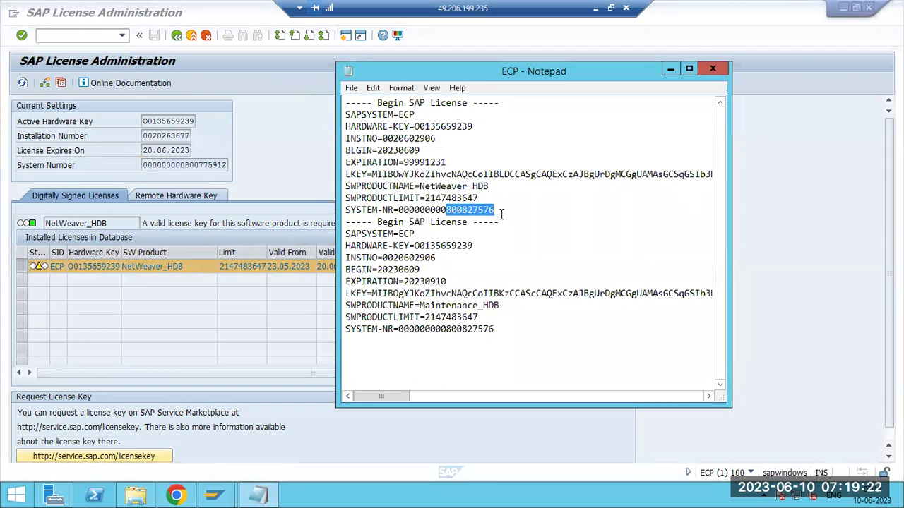
{"action": "key", "text": "ctrl+v"}
{"action": "left_click_drag", "start_coordinate": [448, 326], "coordinate": [496, 329]}
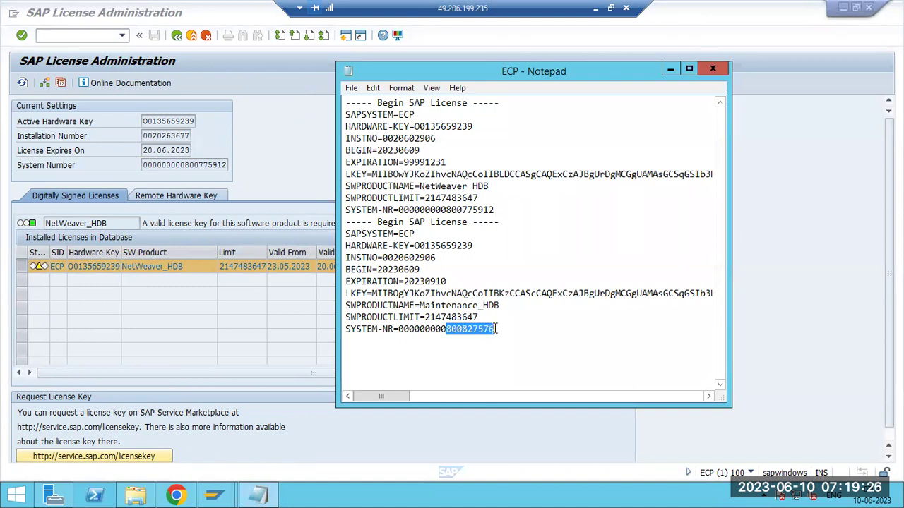
- Set the second SYSTEM-NR to 800775912, retry installing ECP.txt, and dismiss the repeated mismatch error
{"action": "key", "text": "ctrl+v"}
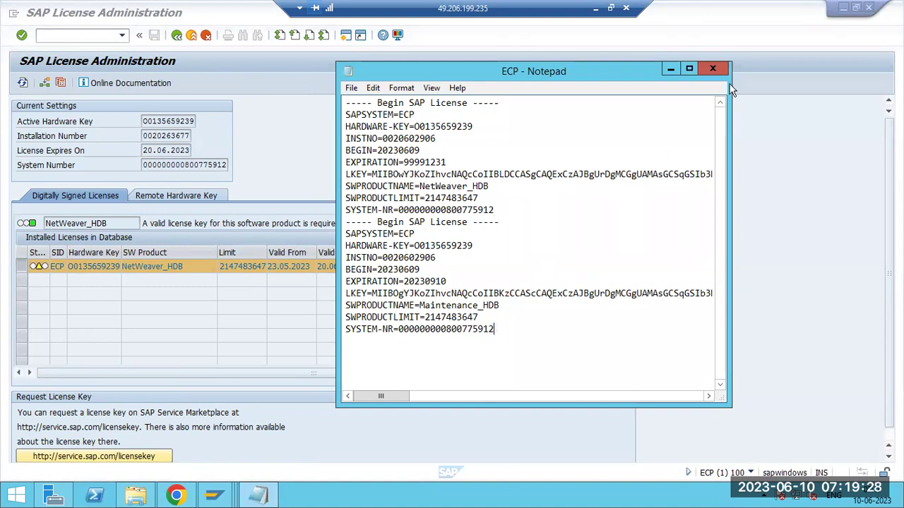
{"action": "left_click", "coordinate": [712, 69]}
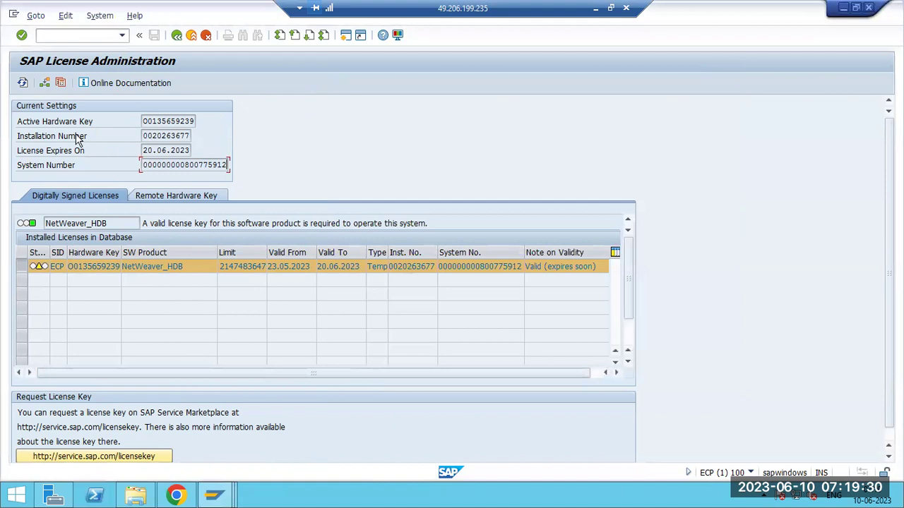
{"action": "left_click", "coordinate": [44, 83]}
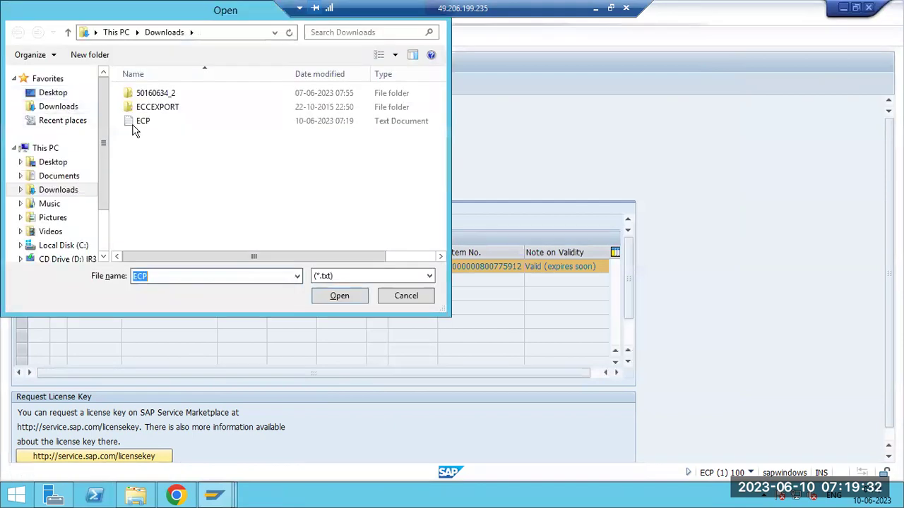
{"action": "double_click", "coordinate": [134, 123]}
{"action": "left_click", "coordinate": [295, 273]}
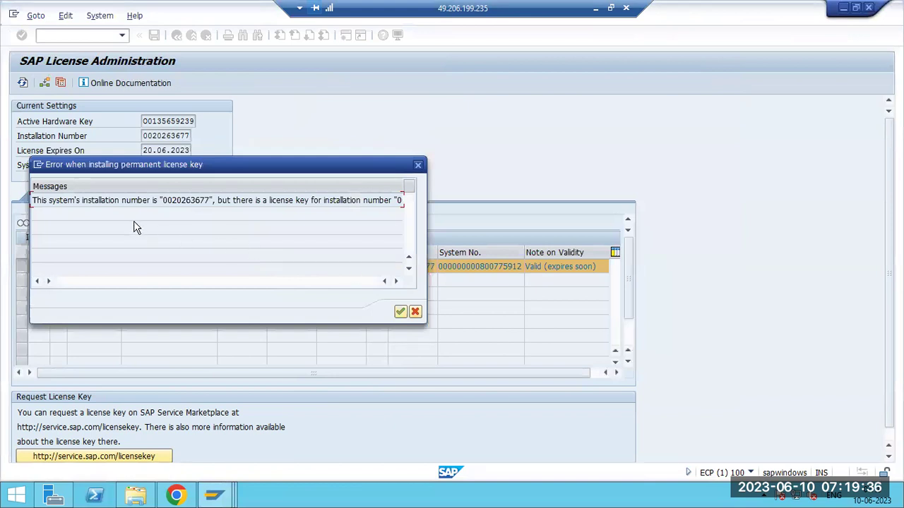
{"action": "left_click_drag", "start_coordinate": [164, 201], "coordinate": [197, 201]}
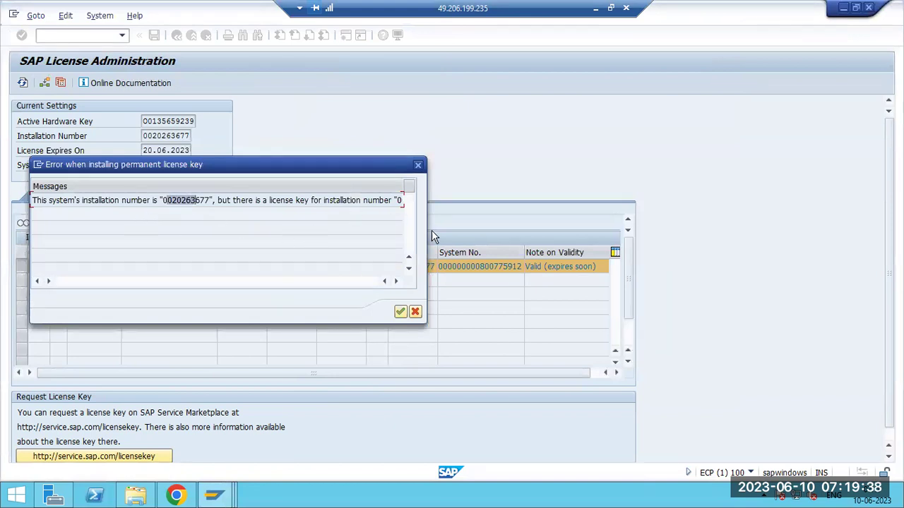
{"action": "left_click", "coordinate": [415, 312]}
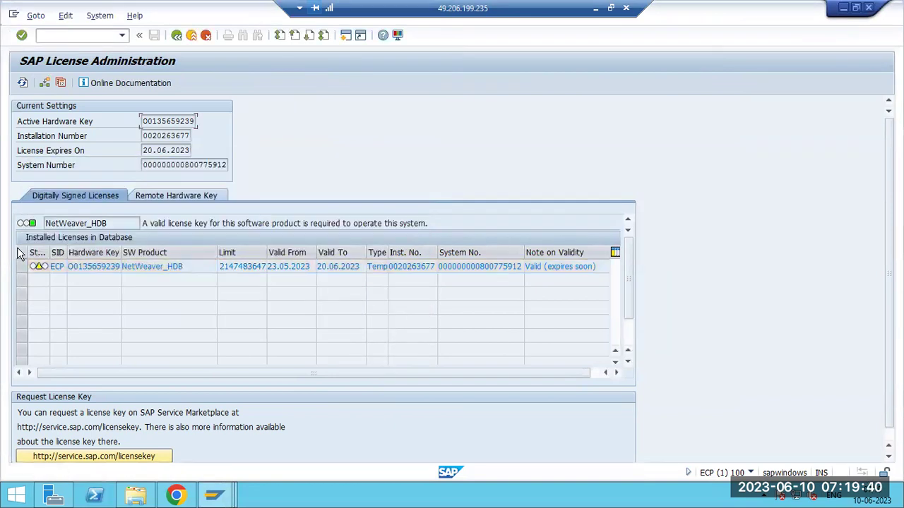
{"action": "left_click", "coordinate": [36, 15]}
- Delete the installed temporary license and acknowledge the deletion message
{"action": "mouse_move", "coordinate": [65, 15]}
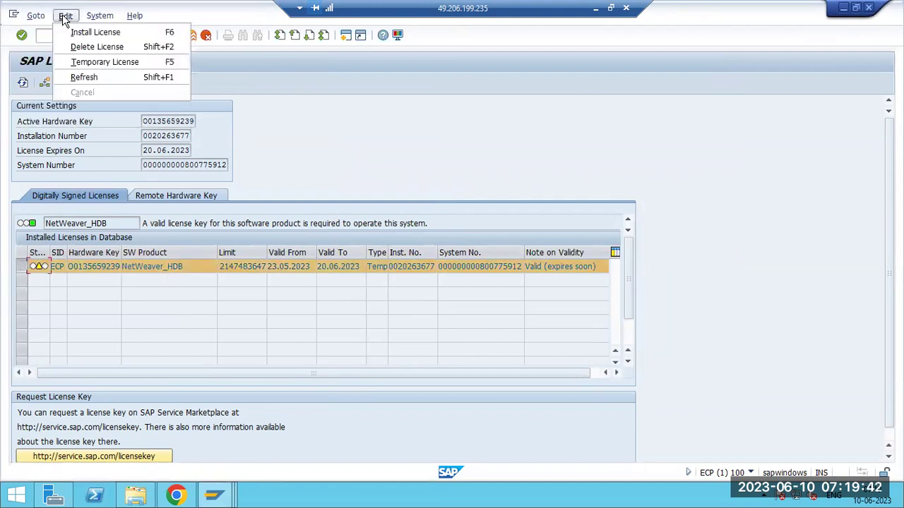
{"action": "left_click", "coordinate": [80, 52]}
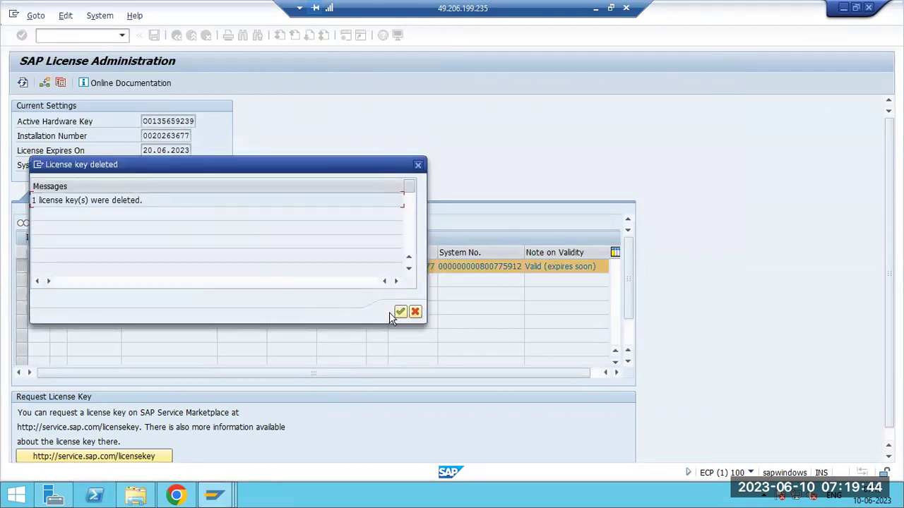
{"action": "left_click", "coordinate": [400, 311]}
- Install ECP.txt again, confirming the '2 SAP license key(s) successfully installed' message
{"action": "left_click", "coordinate": [44, 82]}
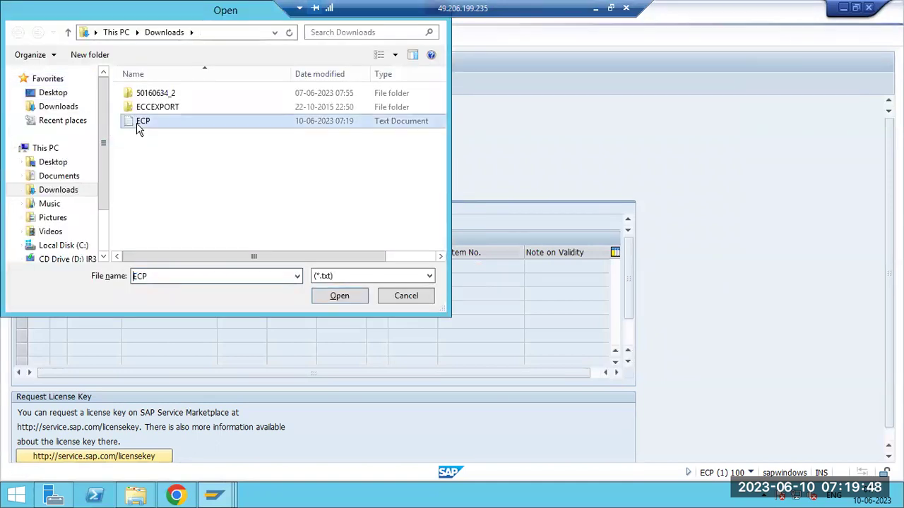
{"action": "double_click", "coordinate": [137, 121]}
{"action": "left_click", "coordinate": [289, 275]}
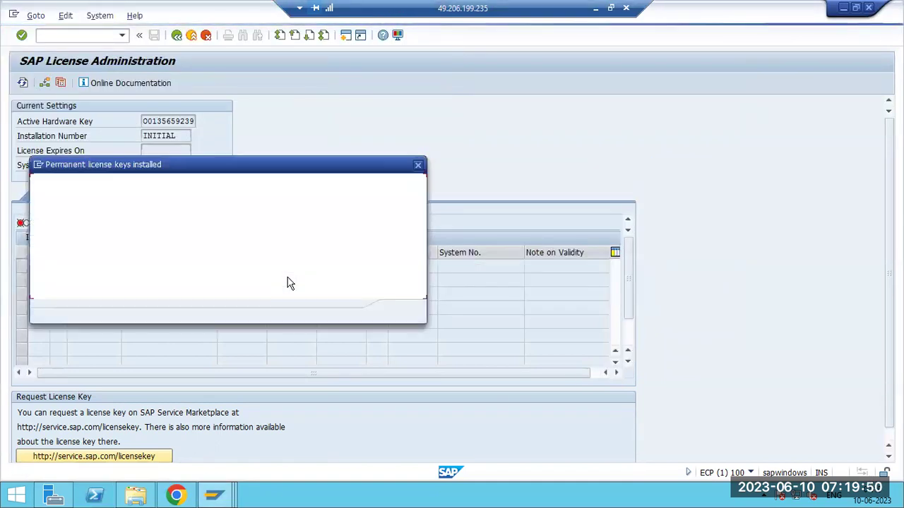
{"action": "left_click_drag", "start_coordinate": [32, 201], "coordinate": [186, 200]}
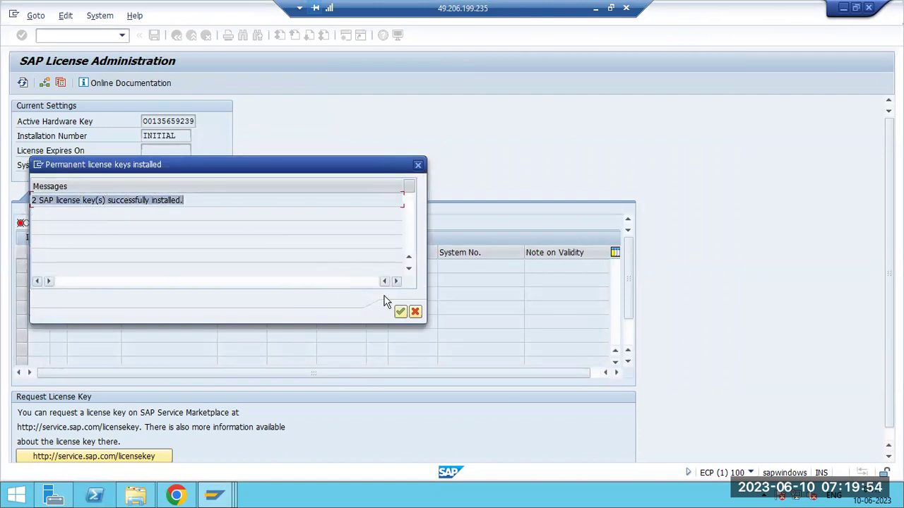
{"action": "left_click", "coordinate": [400, 311]}
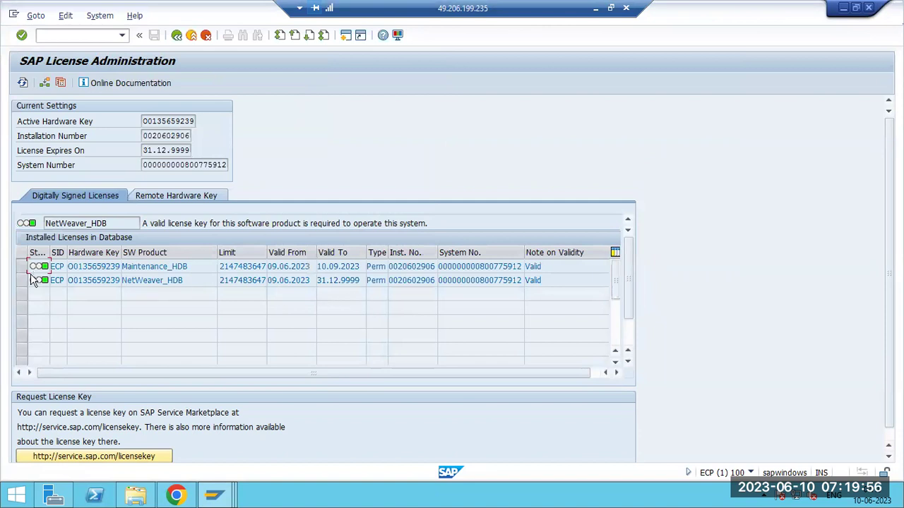
- Verify the 31.12.9999 expiry and that NetWeaver_HDB and Maintenance_HDB are both Valid
{"action": "left_click", "coordinate": [162, 151]}
{"action": "left_click_drag", "start_coordinate": [161, 151], "coordinate": [192, 153]}
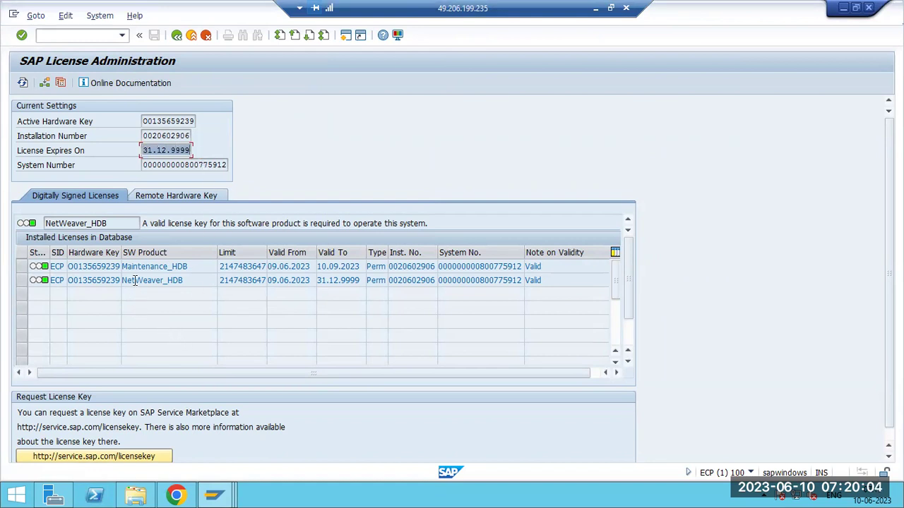
{"action": "left_click_drag", "start_coordinate": [134, 280], "coordinate": [276, 281]}
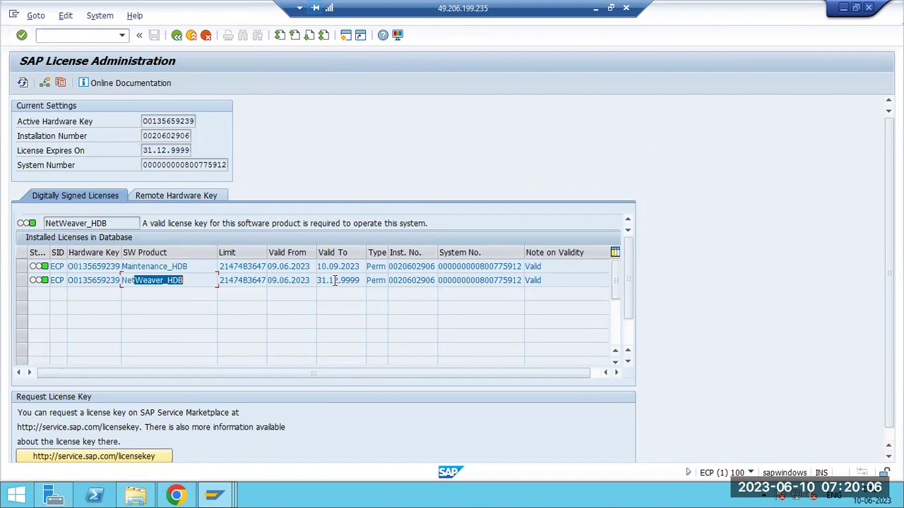
{"action": "left_click_drag", "start_coordinate": [153, 267], "coordinate": [191, 267]}
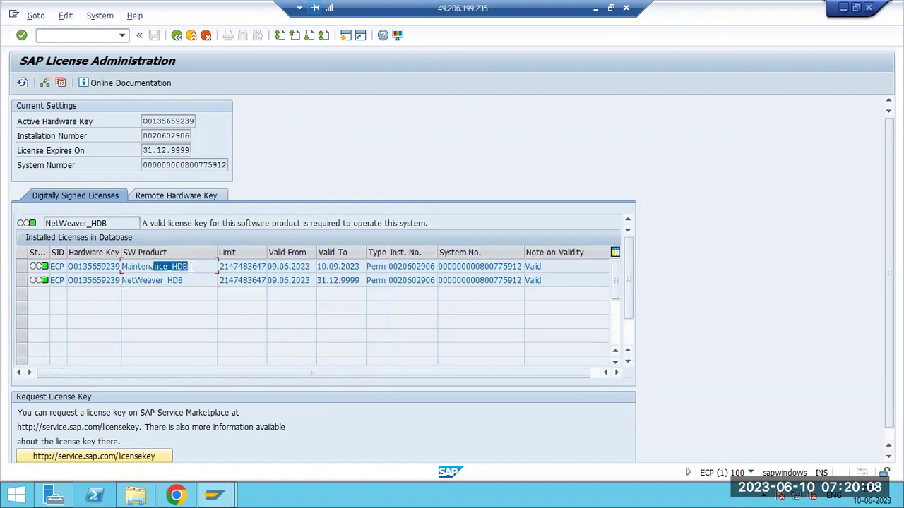
{"action": "left_click_drag", "start_coordinate": [550, 267], "coordinate": [526, 281]}
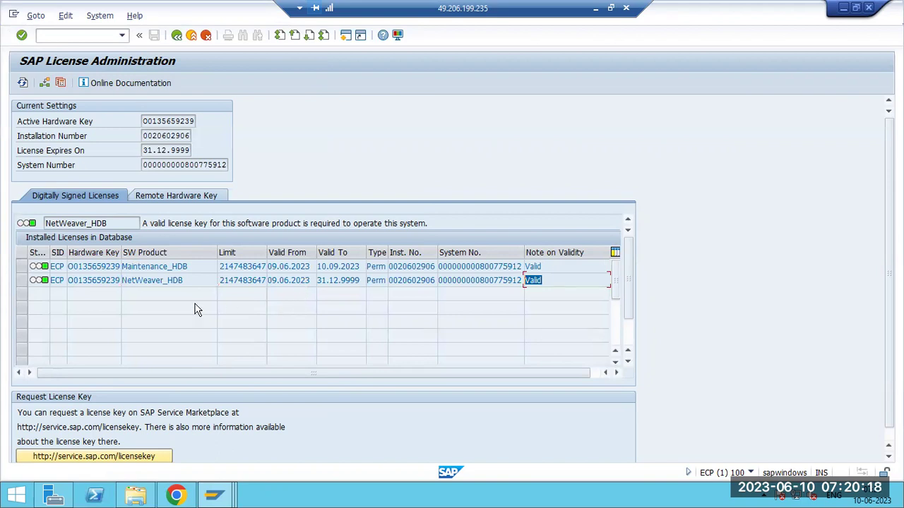
{"action": "left_click", "coordinate": [23, 281]}
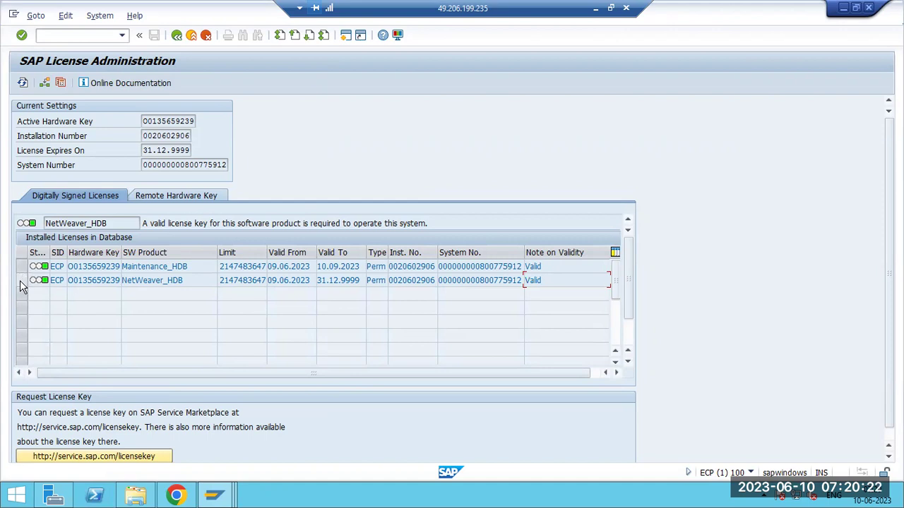
{"action": "left_click", "coordinate": [21, 281]}
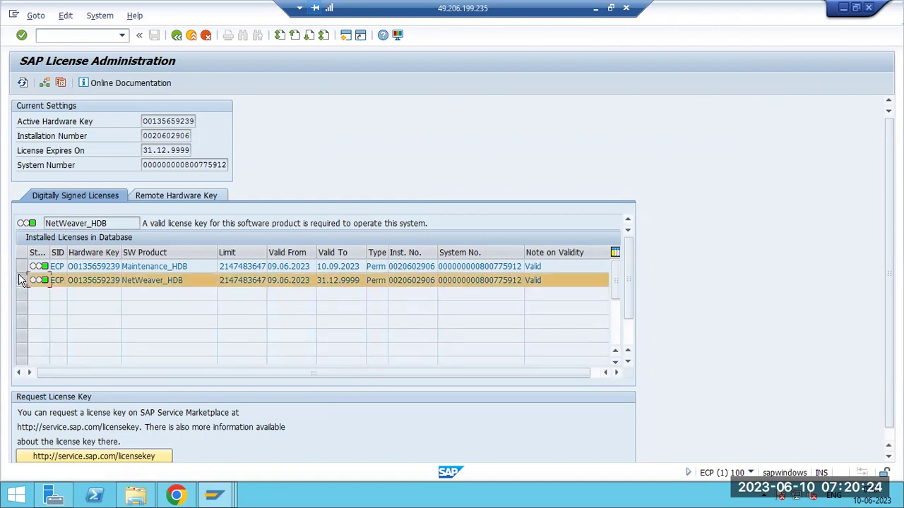
{"action": "left_click_drag", "start_coordinate": [145, 136], "coordinate": [233, 174]}
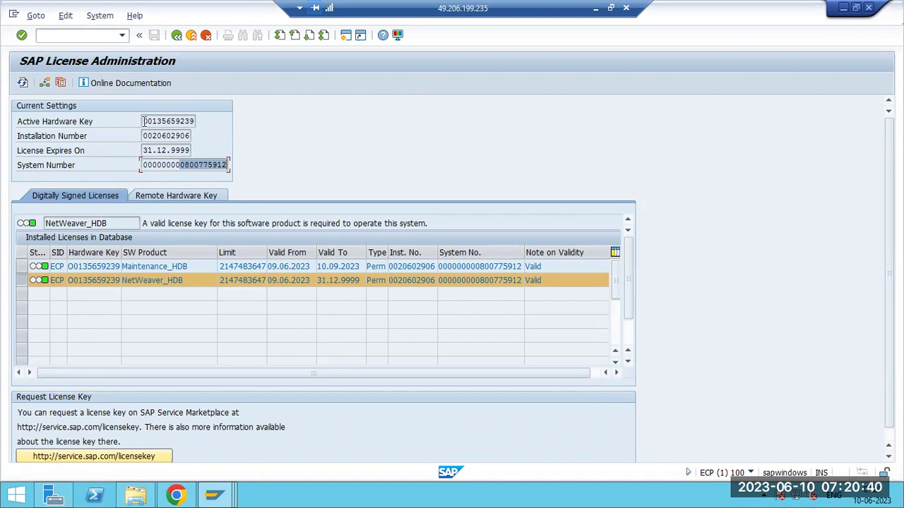
{"action": "left_click", "coordinate": [20, 280]}
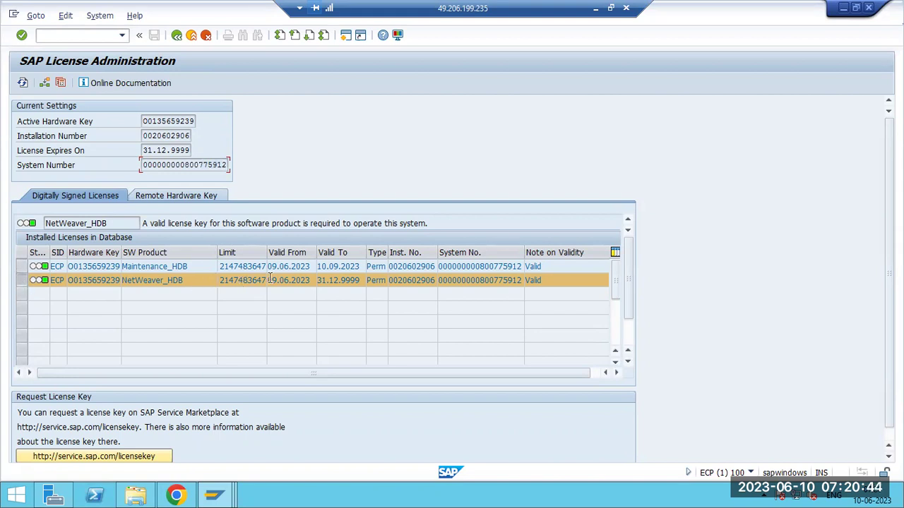
{"action": "left_click_drag", "start_coordinate": [316, 282], "coordinate": [365, 283]}
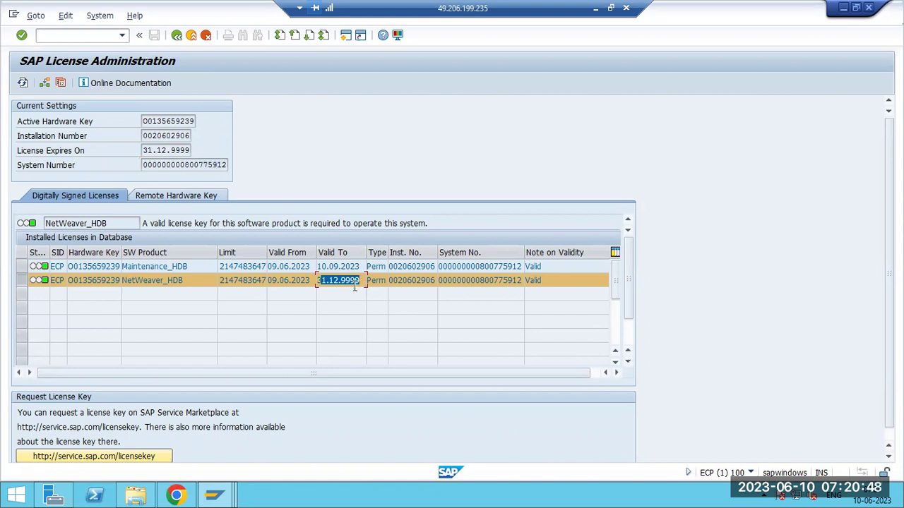
{"action": "left_click_drag", "start_coordinate": [329, 267], "coordinate": [365, 266]}
{"action": "left_click_drag", "start_coordinate": [332, 281], "coordinate": [362, 281]}
{"action": "key", "text": "F3"}
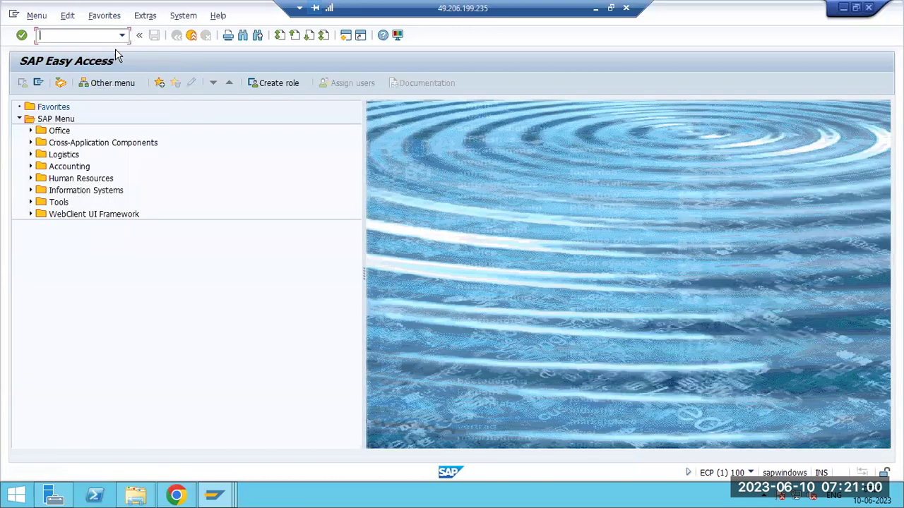
- Log off the current SAP session, confirming with Yes
{"action": "left_click", "coordinate": [868, 9]}
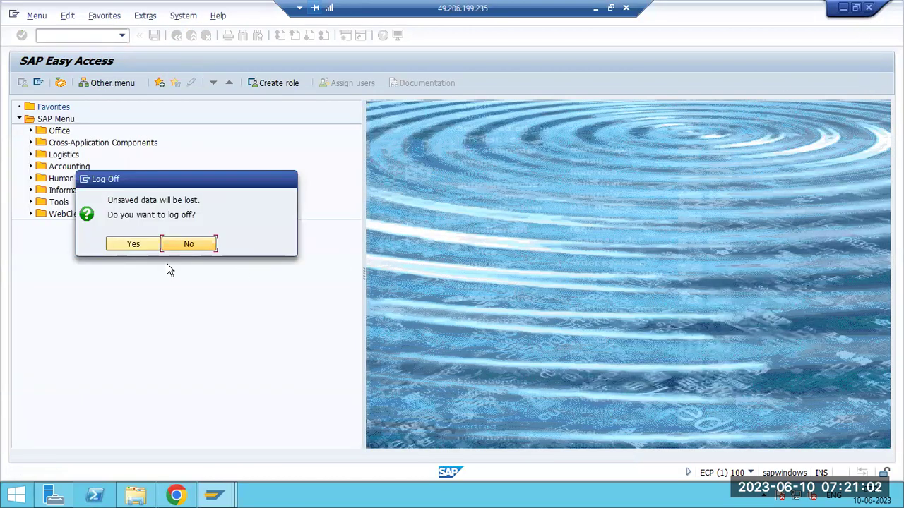
{"action": "left_click", "coordinate": [139, 250]}
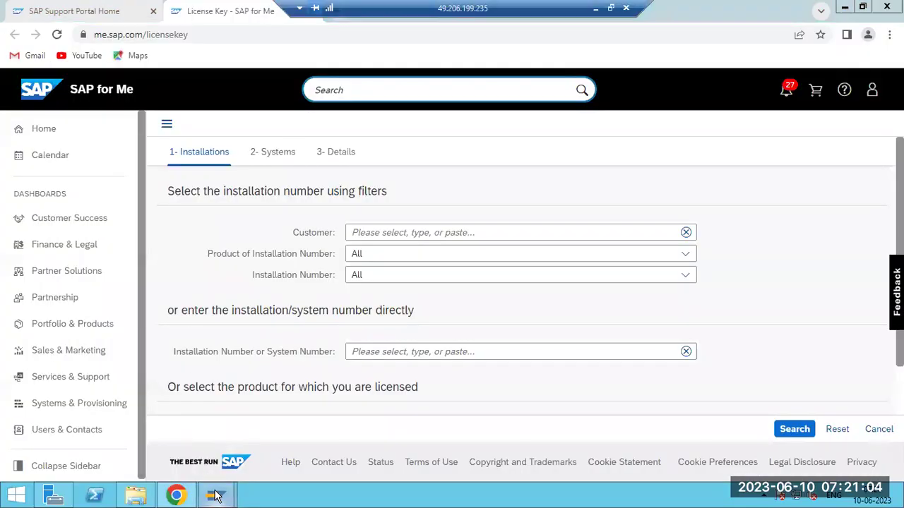
{"action": "mouse_move", "coordinate": [215, 495]}
{"action": "left_click", "coordinate": [288, 427]}
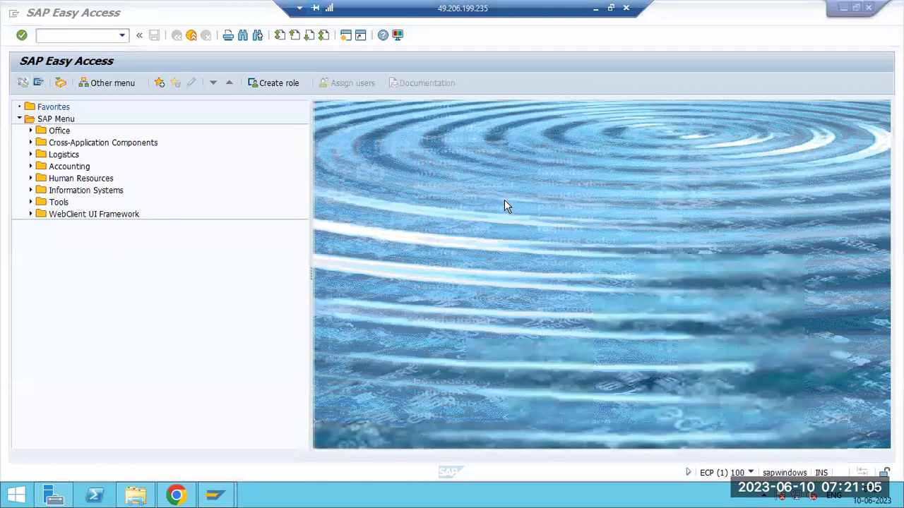
{"action": "left_click", "coordinate": [868, 8]}
{"action": "left_click", "coordinate": [127, 244]}
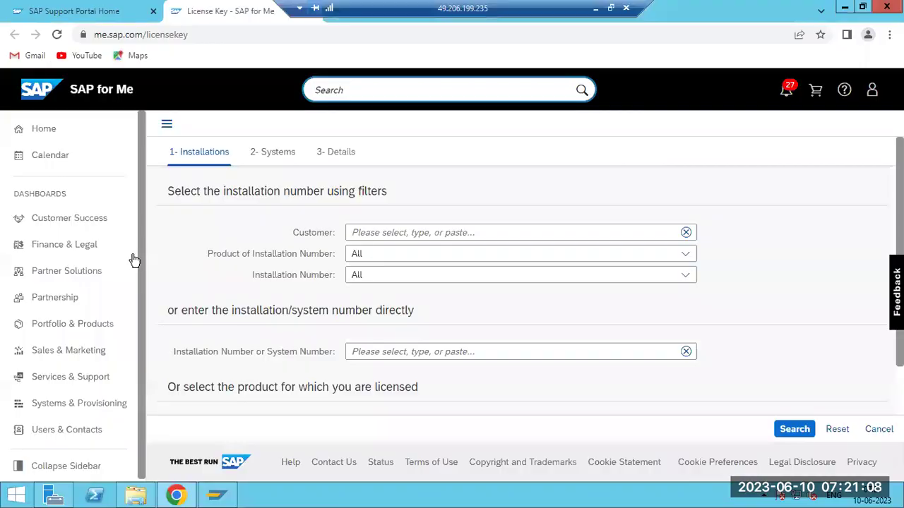
- Log on to client 100 again, continuing without ending the other existing logons
{"action": "double_click", "coordinate": [256, 150]}
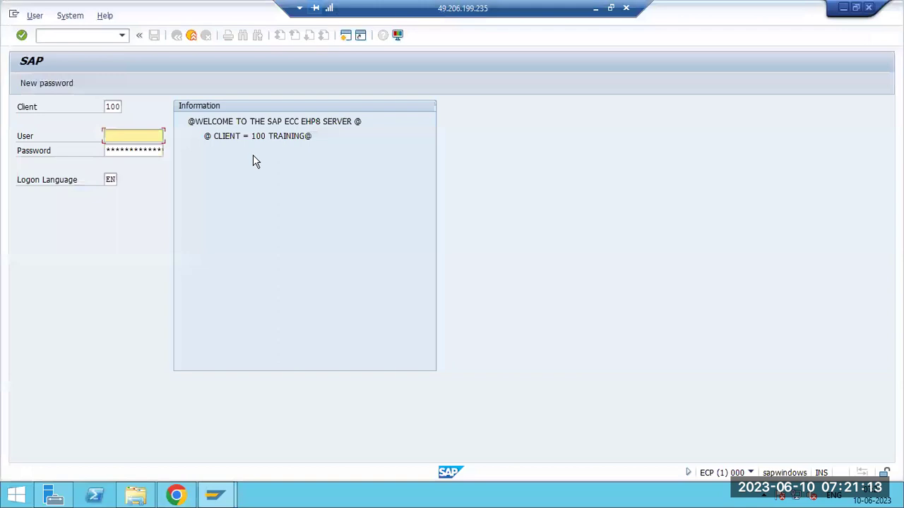
{"action": "type", "text": "b"}
{"action": "left_click", "coordinate": [137, 151]}
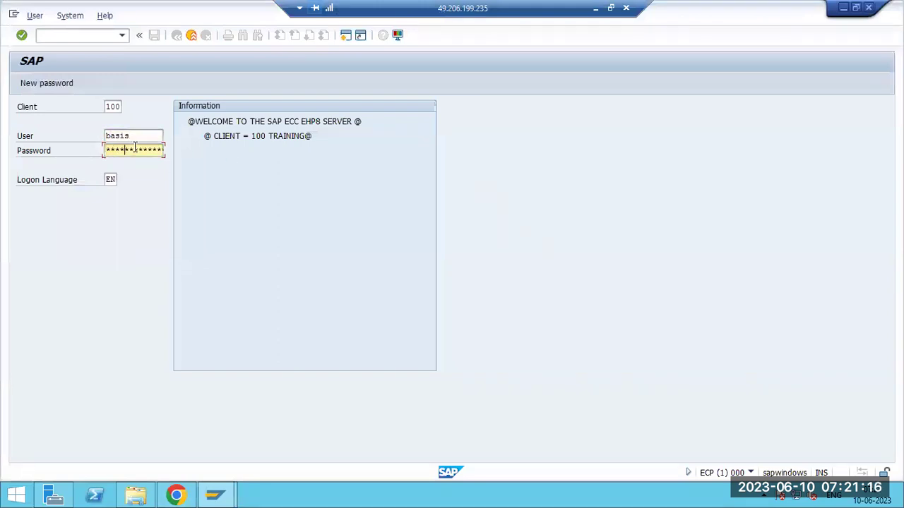
{"action": "key", "text": "Return"}
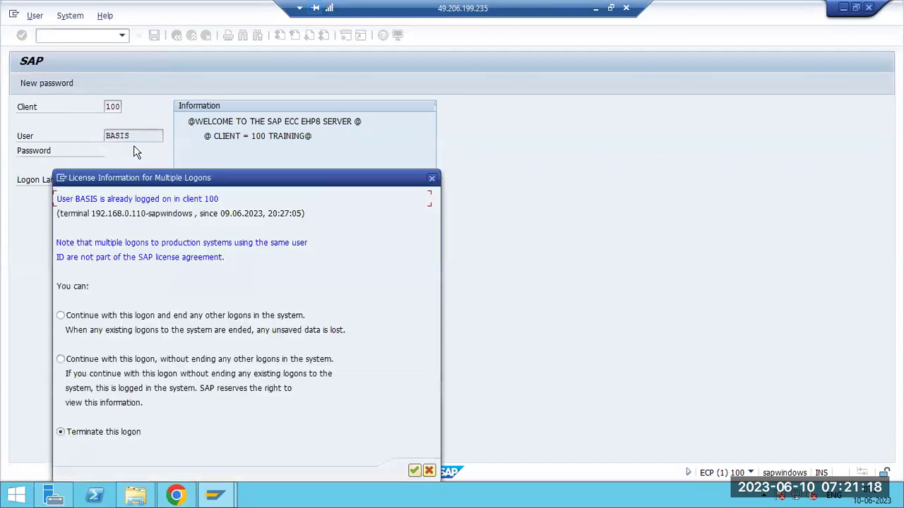
{"action": "left_click", "coordinate": [183, 365]}
{"action": "left_click", "coordinate": [413, 471]}
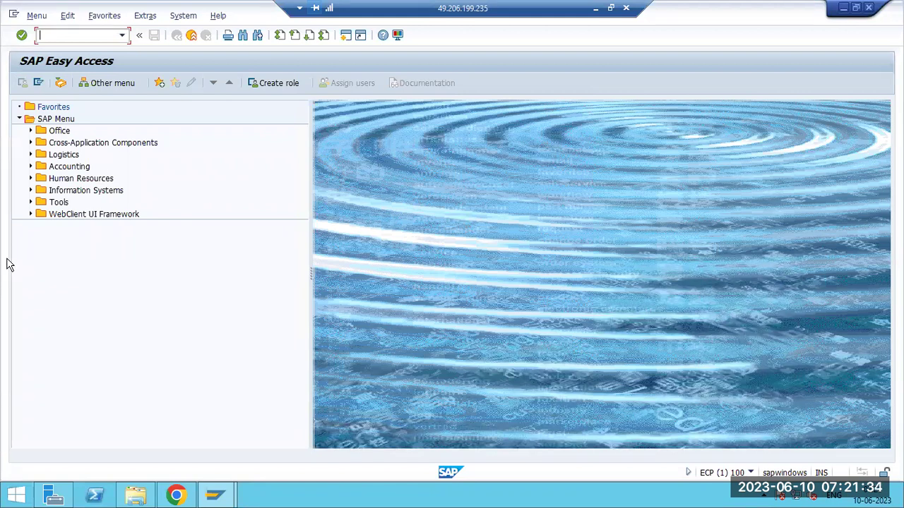
{"action": "type", "text": "slicense"}
{"action": "key", "text": "Return"}
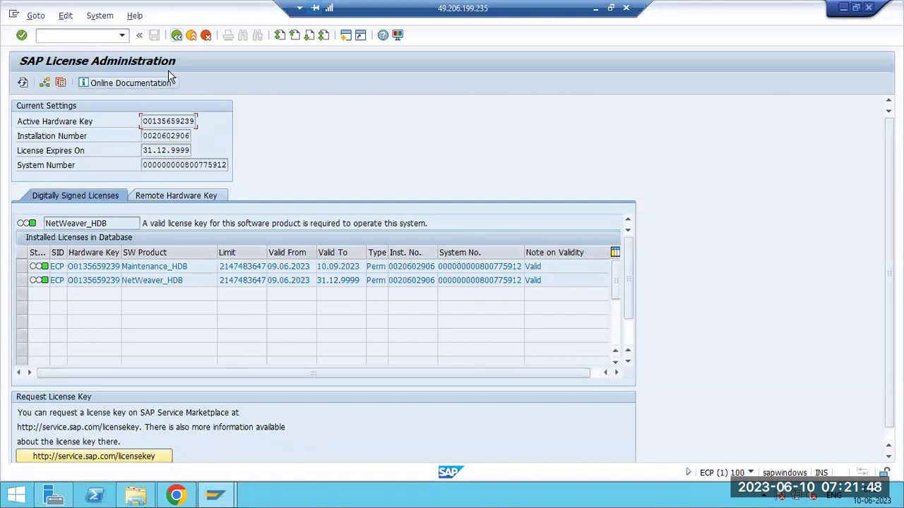
{"action": "key", "text": "F3"}
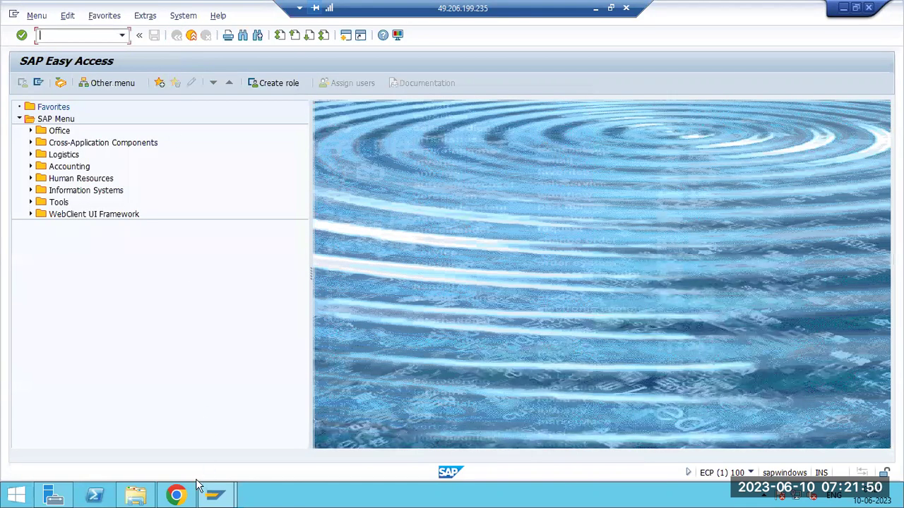
{"action": "left_click", "coordinate": [185, 491]}
- Review the License Key page and Support Portal tab, then minimise the remote desktop to return to Paint
{"action": "scroll", "coordinate": [335, 365], "scroll_direction": "down", "scroll_amount": 1}
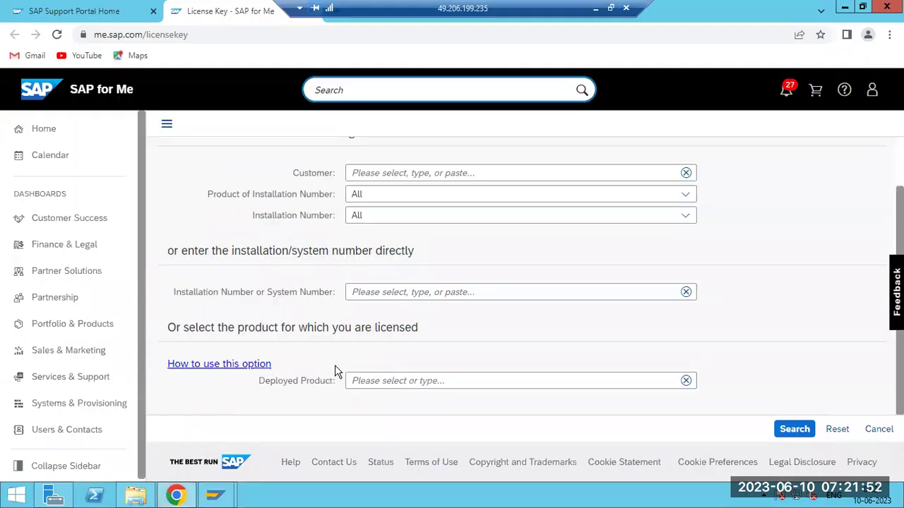
{"action": "scroll", "coordinate": [334, 365], "scroll_direction": "up", "scroll_amount": 1}
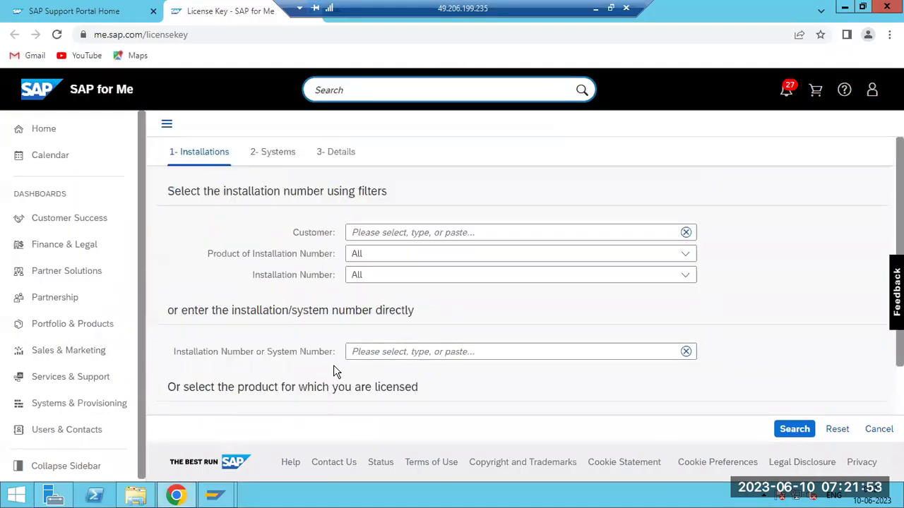
{"action": "left_click", "coordinate": [120, 11]}
{"action": "left_click", "coordinate": [177, 12]}
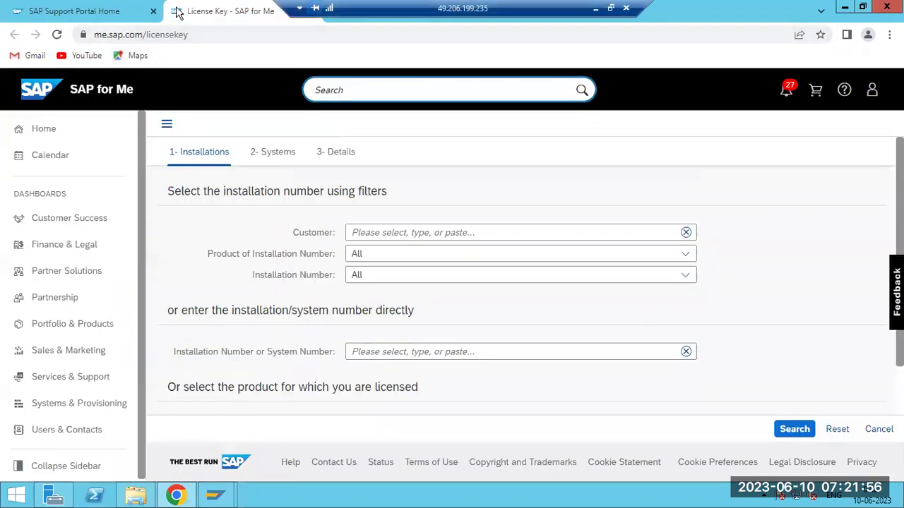
{"action": "left_click", "coordinate": [595, 8]}
{"action": "left_click", "coordinate": [183, 291]}
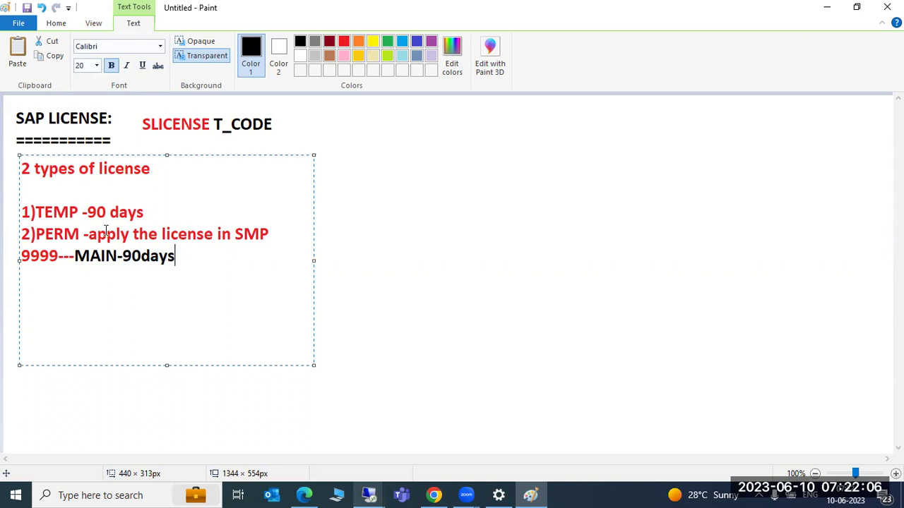
- Select the SLICENSE T_CODE heading text and commit all license notes onto the Paint canvas
{"action": "left_click_drag", "start_coordinate": [139, 124], "coordinate": [167, 126]}
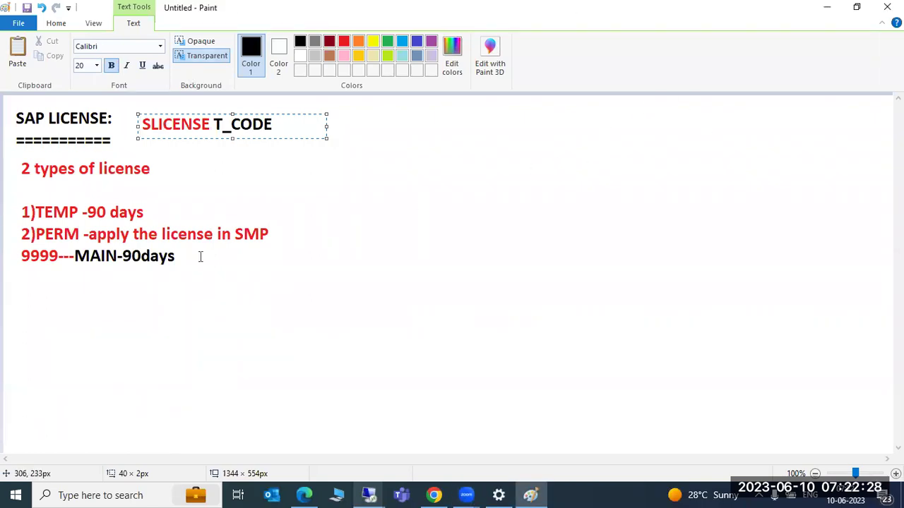
{"action": "left_click", "coordinate": [199, 305]}
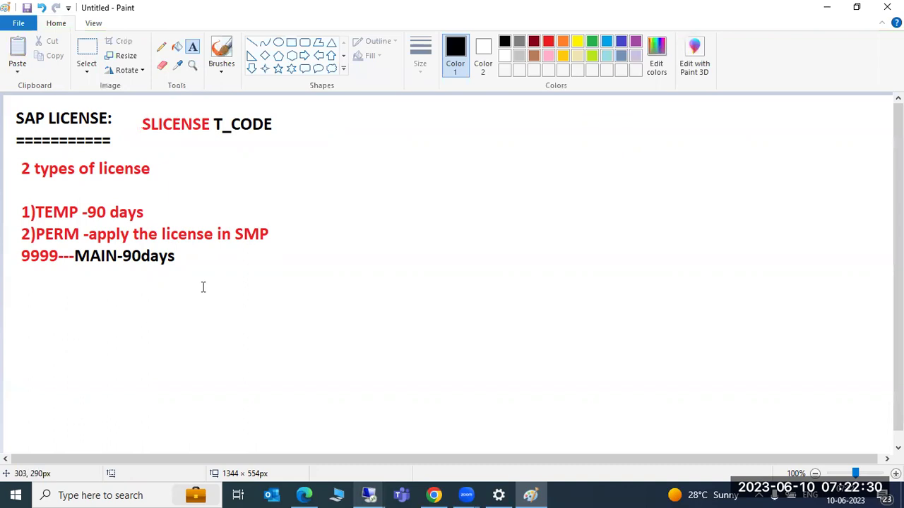